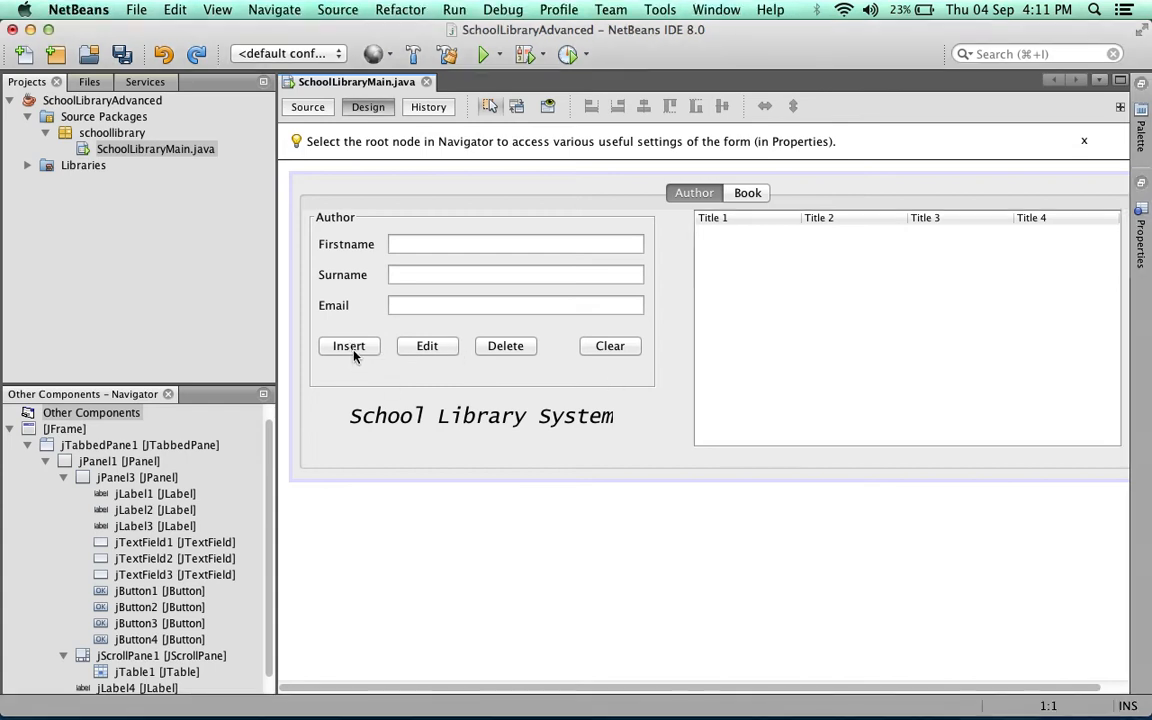
- Make the Insert, Edit, Delete and Clear buttons share the same width via Same Size
left_click(349, 346)
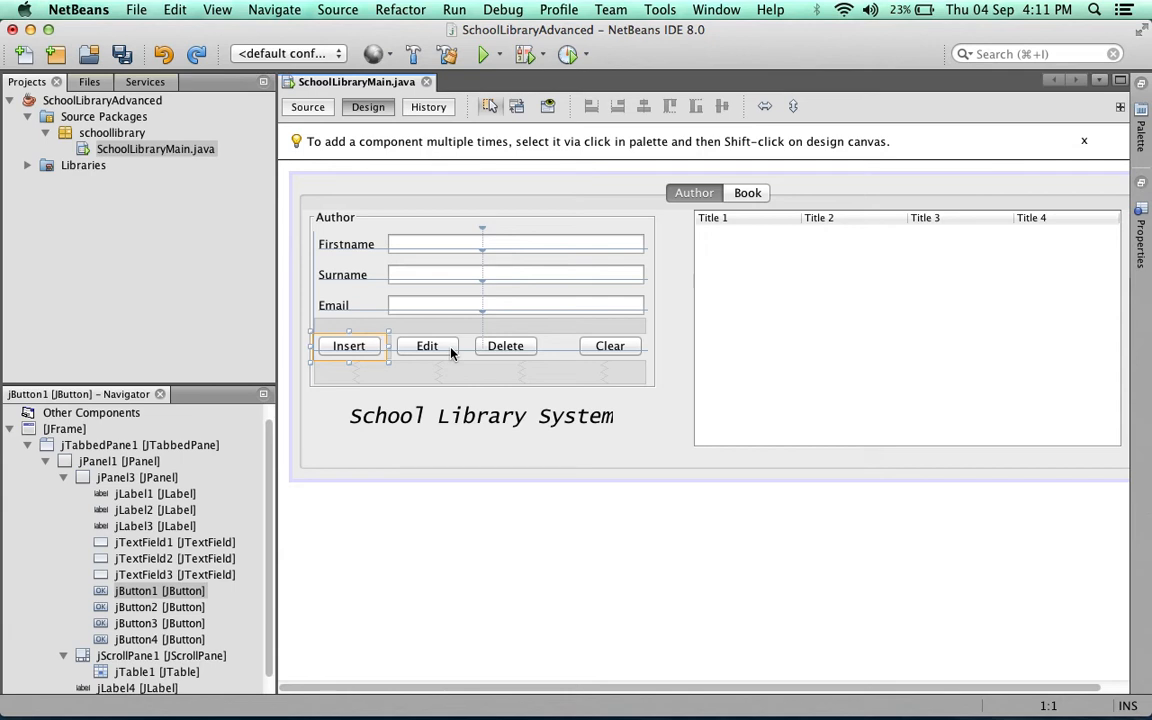
left_click(451, 351, "shift")
left_click(497, 347, "shift")
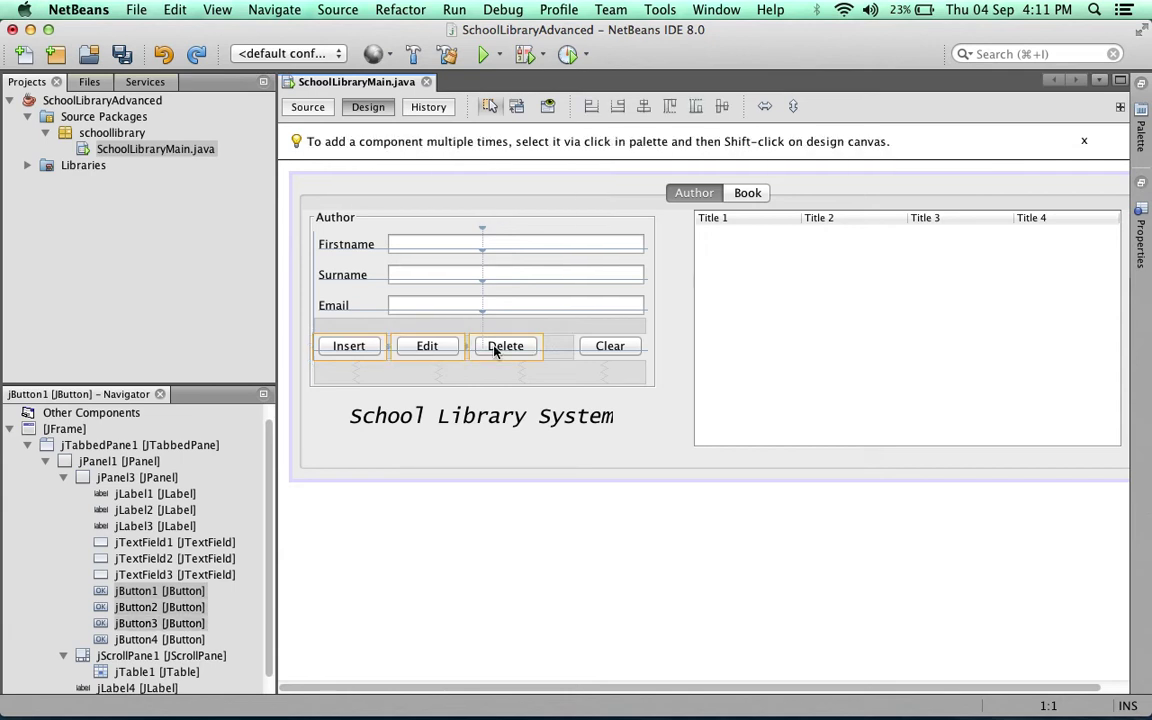
left_click(599, 345, "shift")
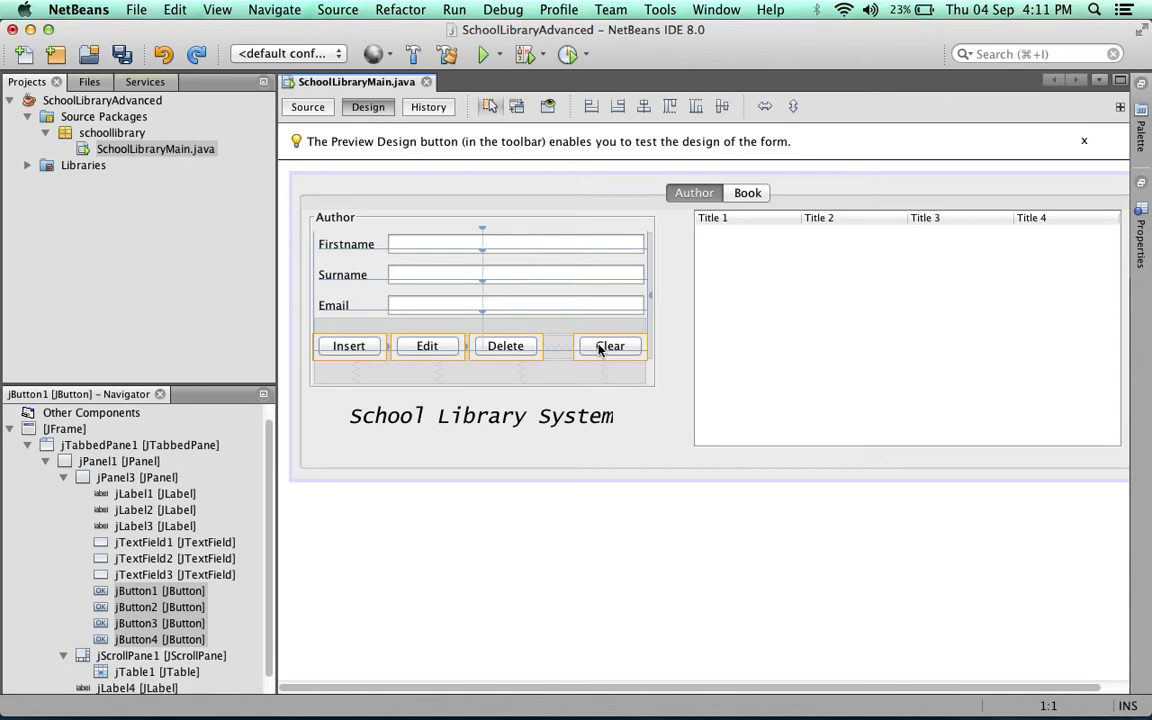
right_click(600, 348)
mouse_move(647, 445)
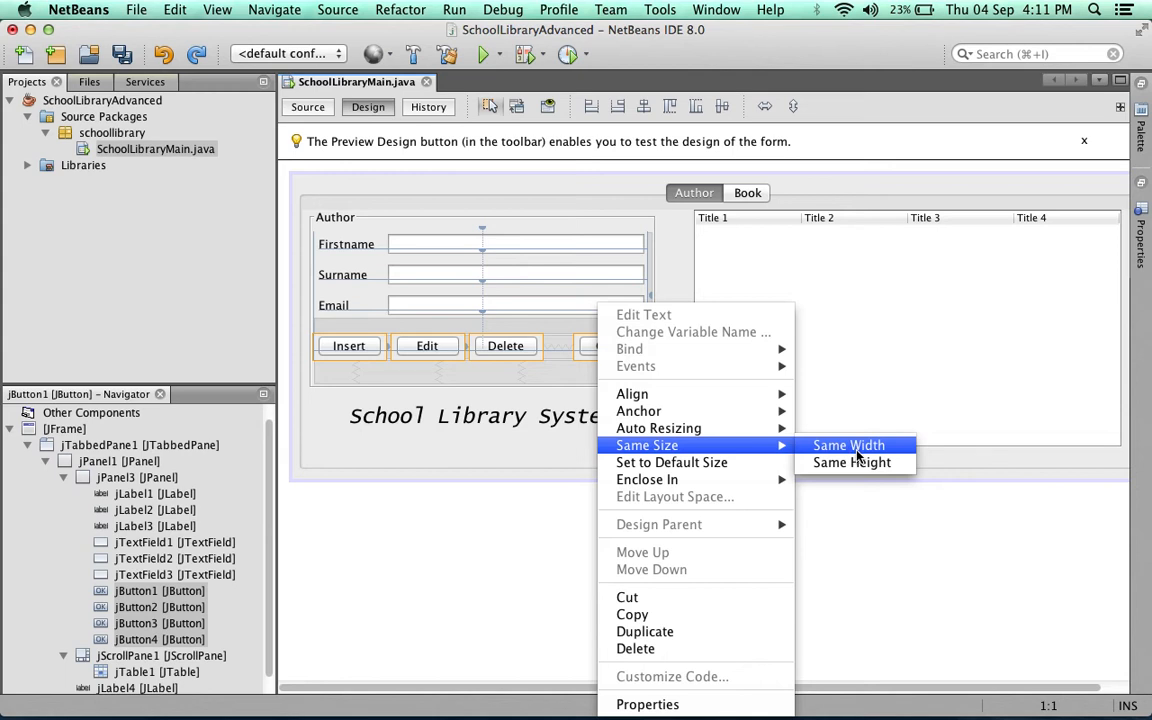
left_click(850, 445)
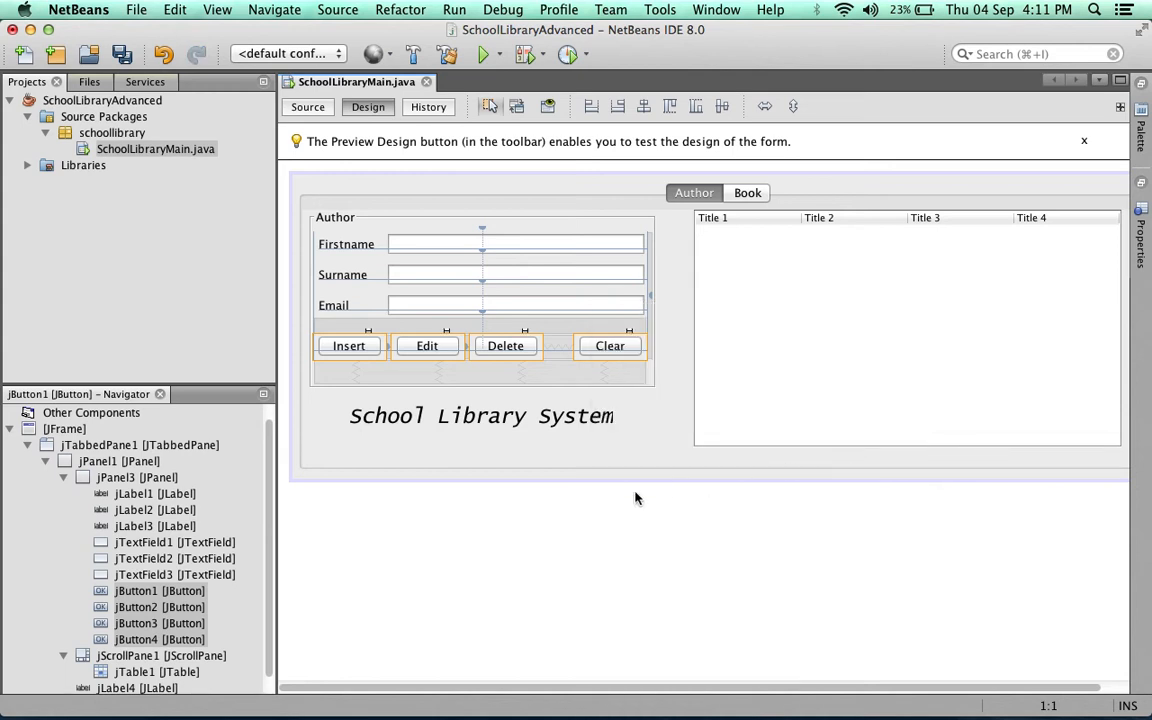
left_click(501, 501)
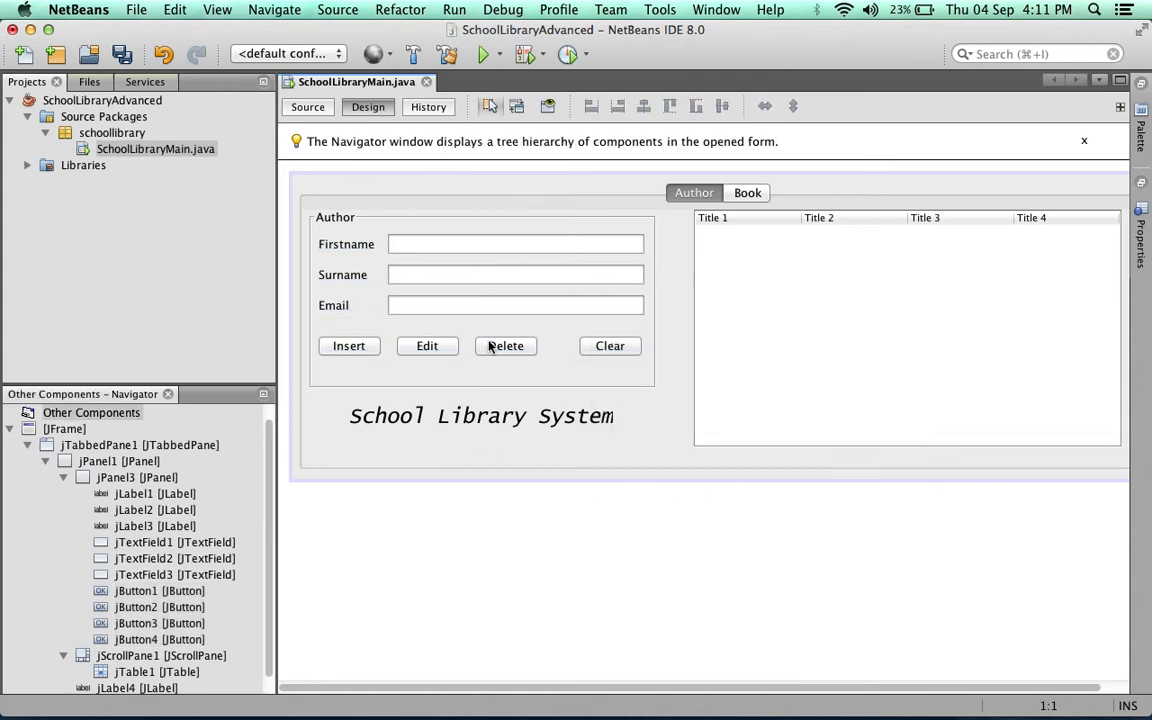
- Nudge the Delete and Edit buttons so the four buttons are evenly spaced across the row
left_click_drag(503, 350, 524, 350)
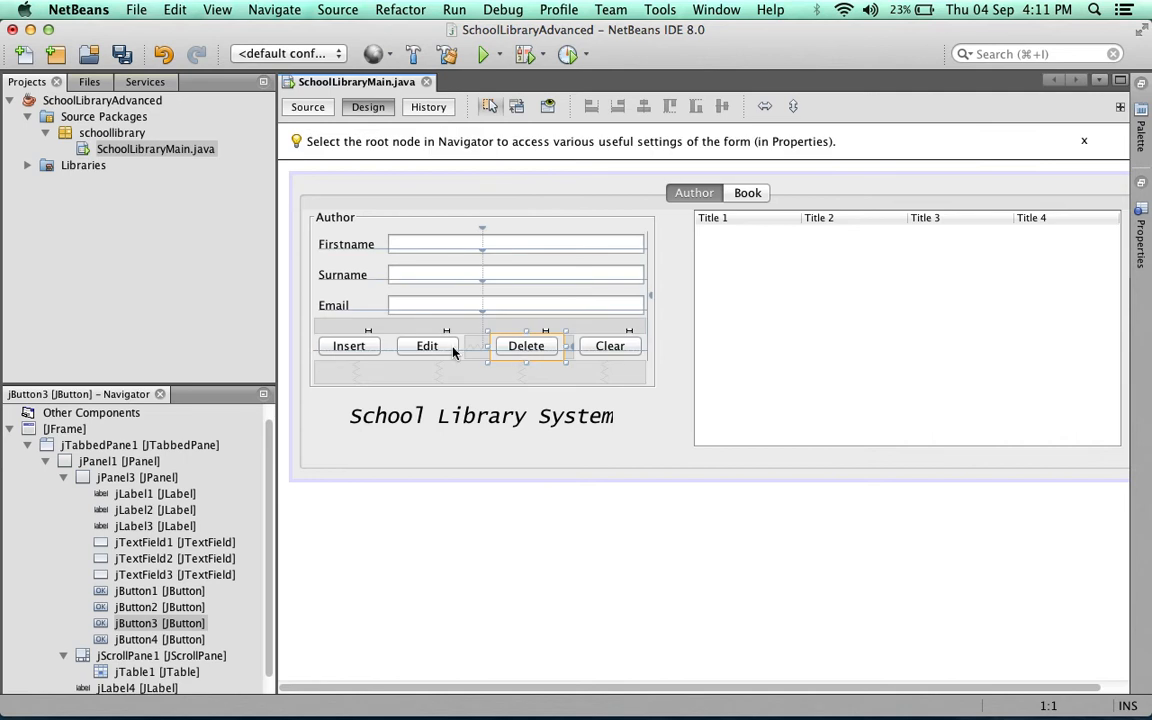
left_click_drag(448, 346, 450, 346)
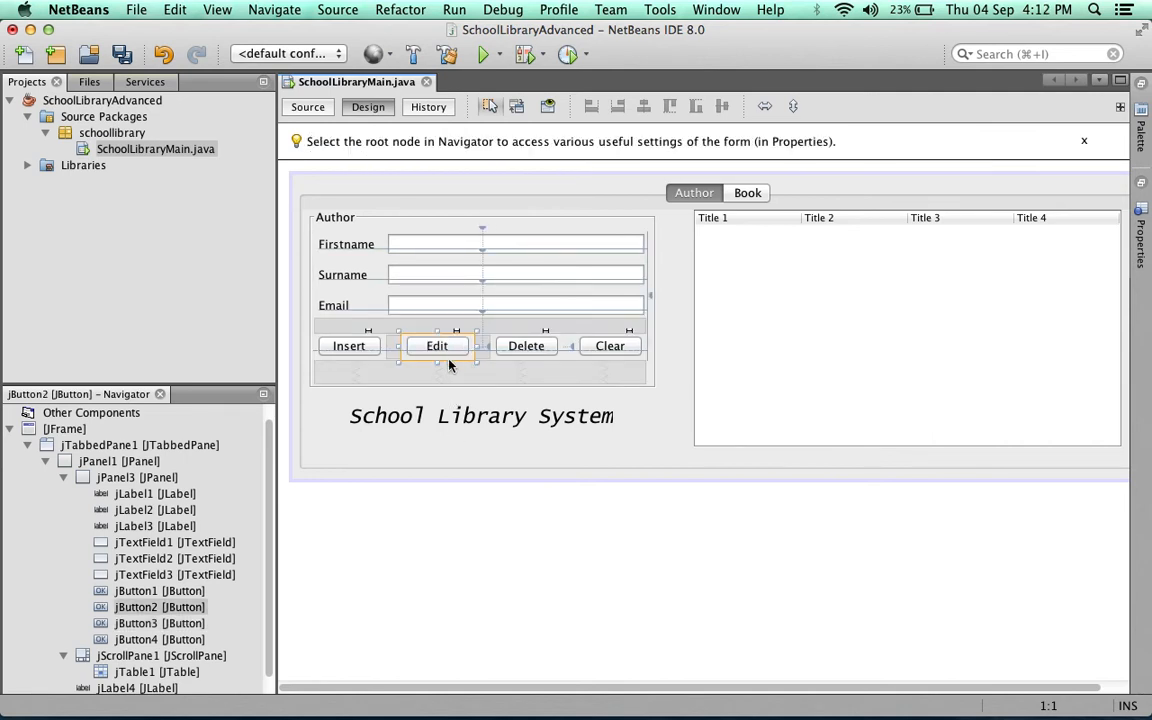
left_click(493, 578)
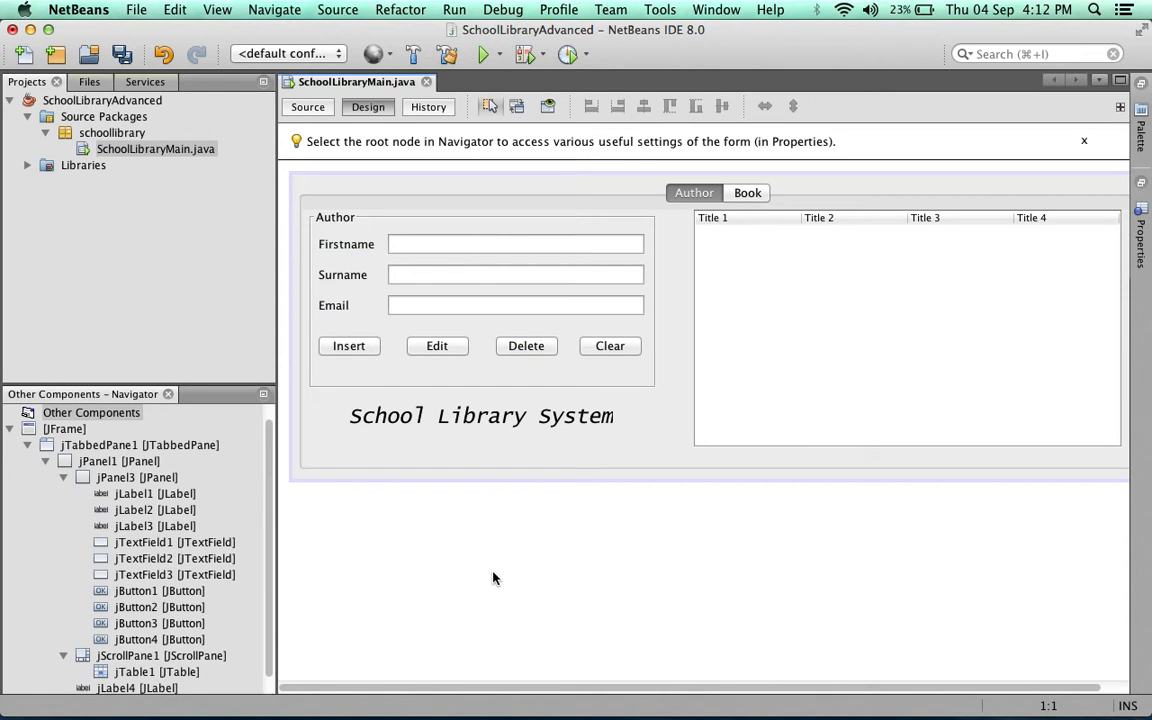
- Resize the School Library System label to fit its text and shift it left
left_click(488, 418)
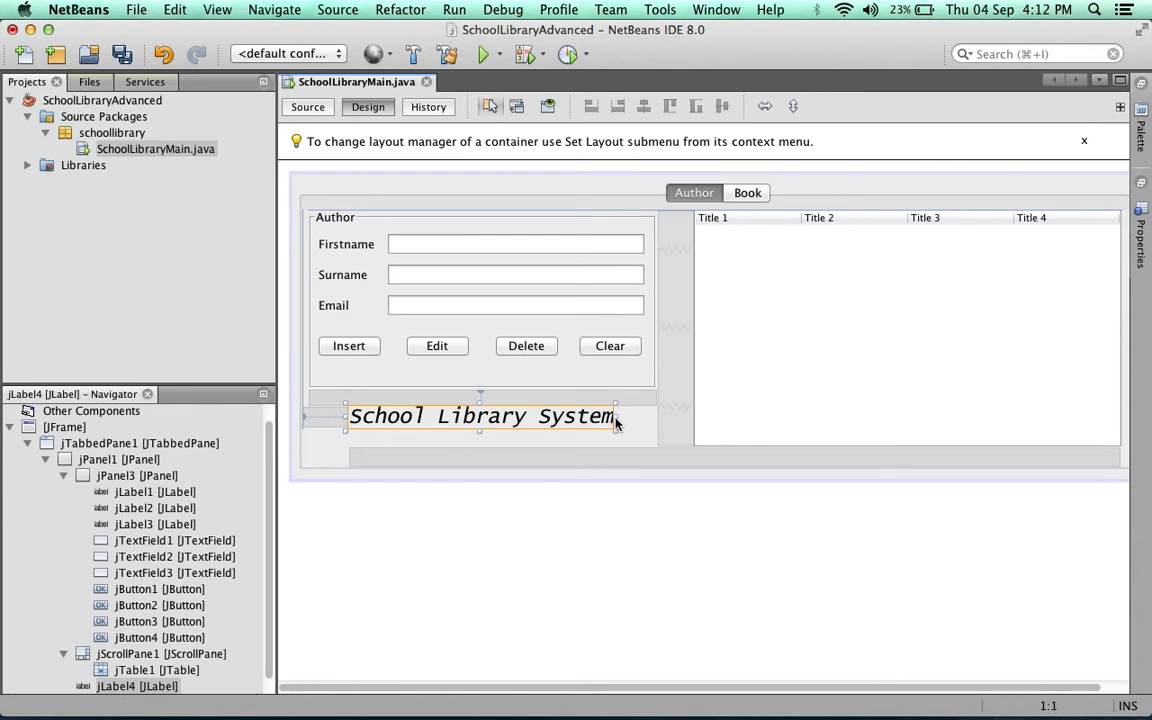
left_click_drag(617, 420, 593, 418)
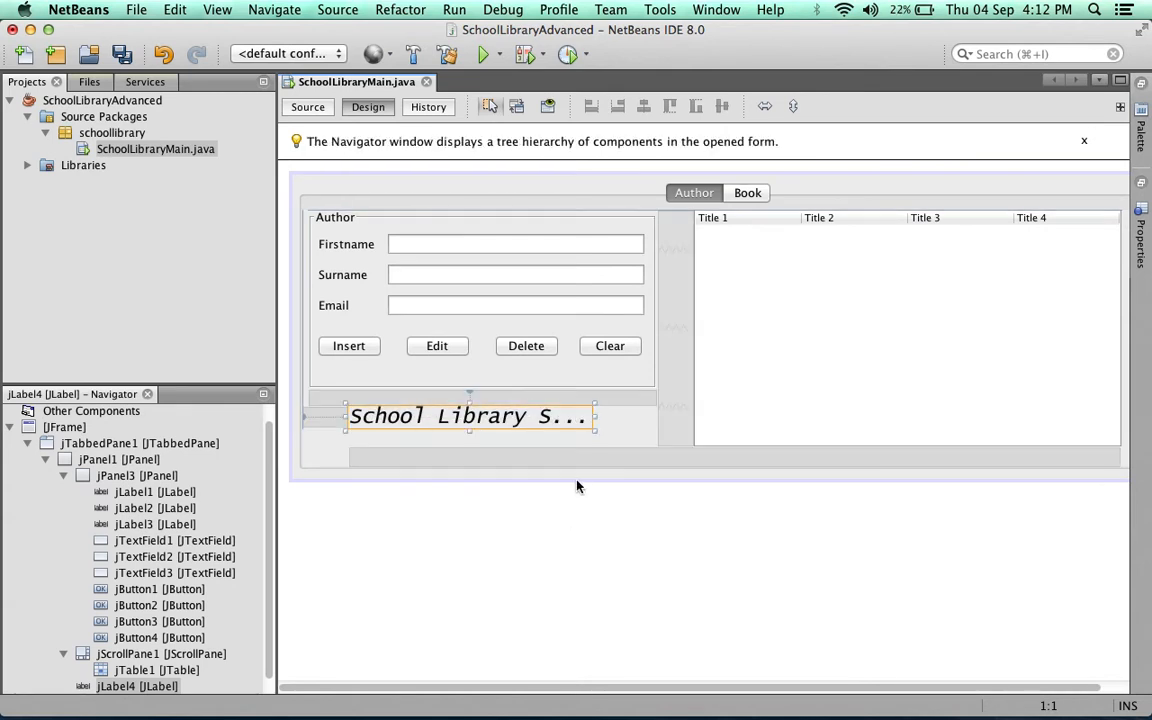
left_click_drag(593, 423, 624, 427)
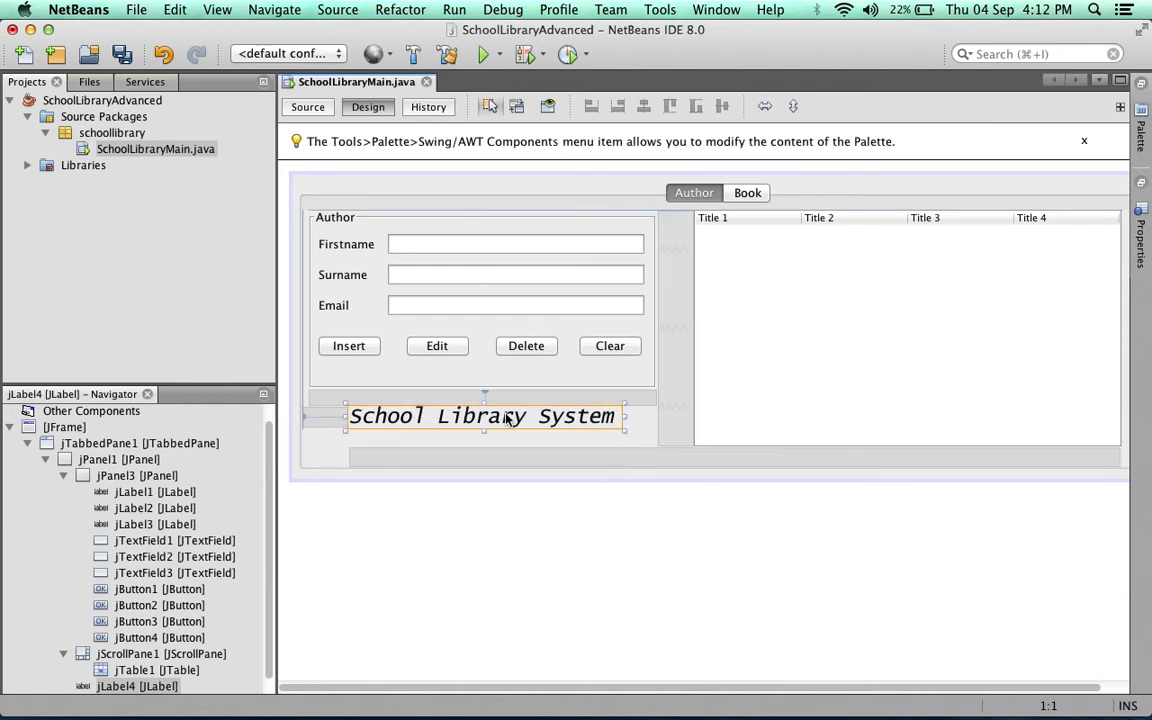
mouse_move(506, 421)
left_mouse_down()
mouse_move(492, 428)
mouse_move(511, 405)
mouse_move(497, 420)
left_mouse_up()
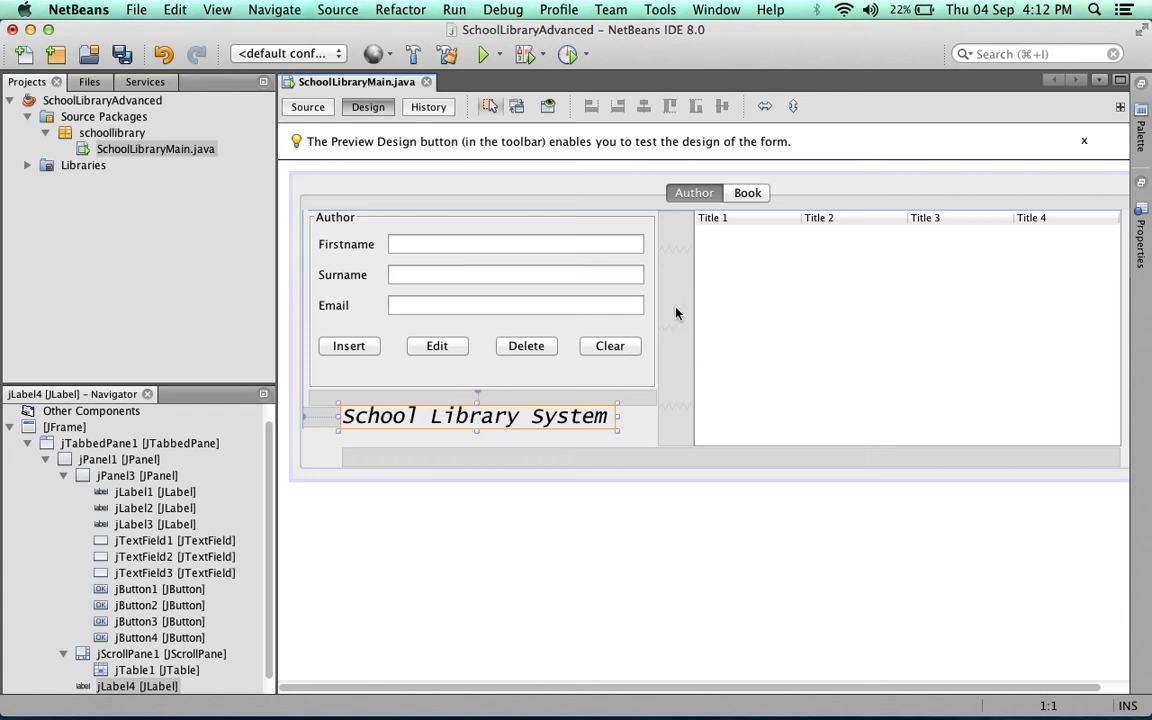
- Widen the Author table leftward, preview the form, then show the empty Book tab
left_click(777, 337)
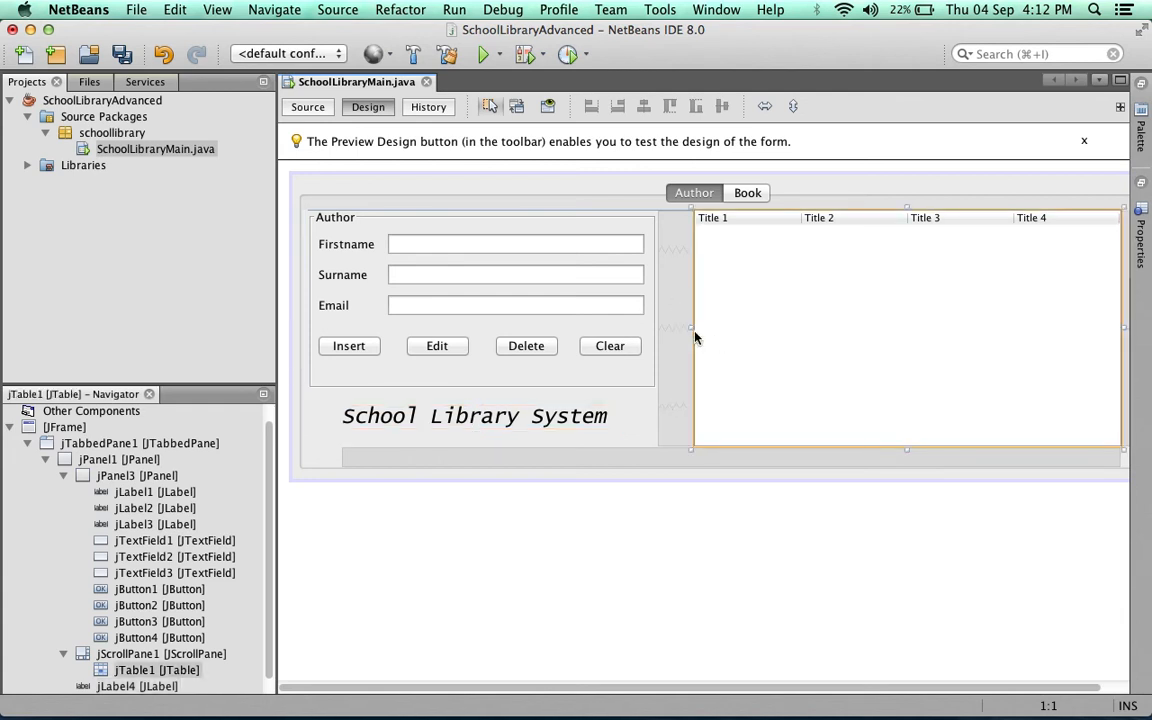
left_click_drag(694, 337, 680, 333)
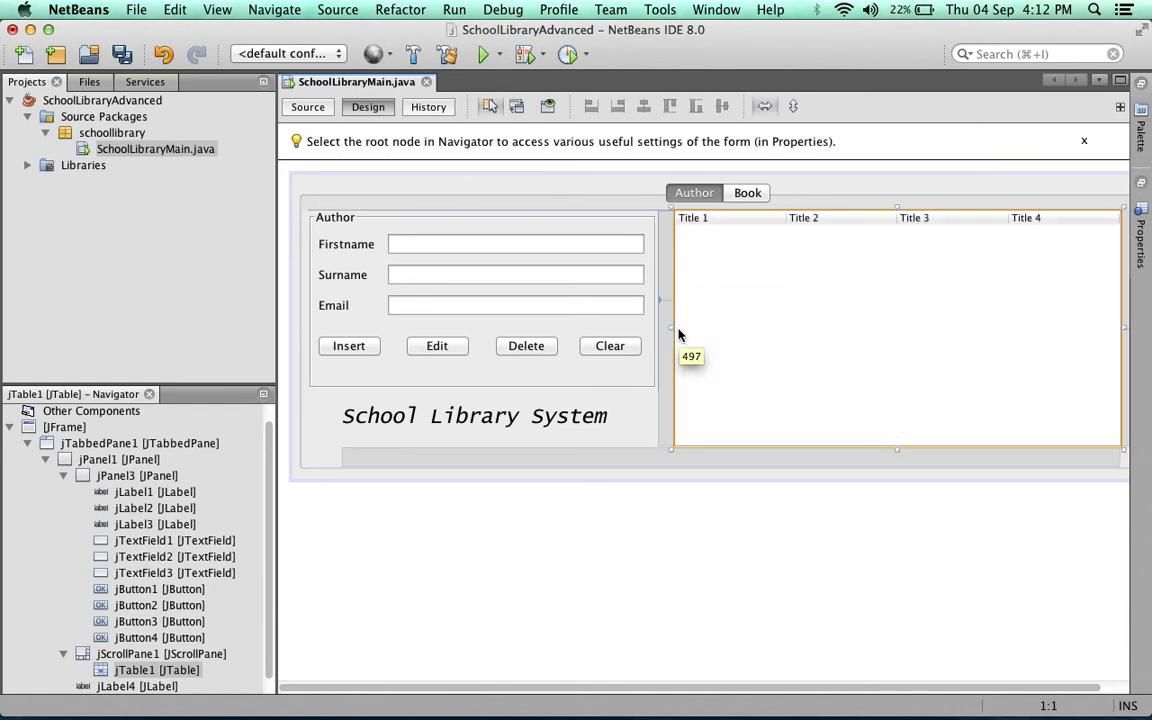
left_click(548, 108)
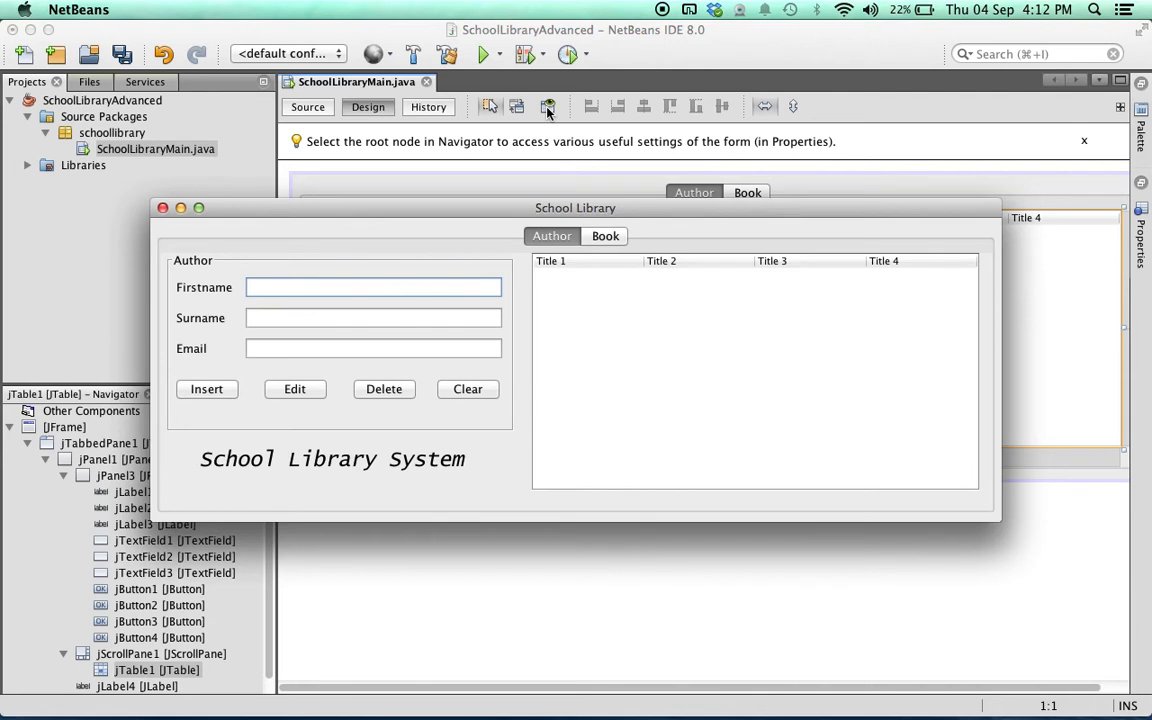
left_click(163, 207)
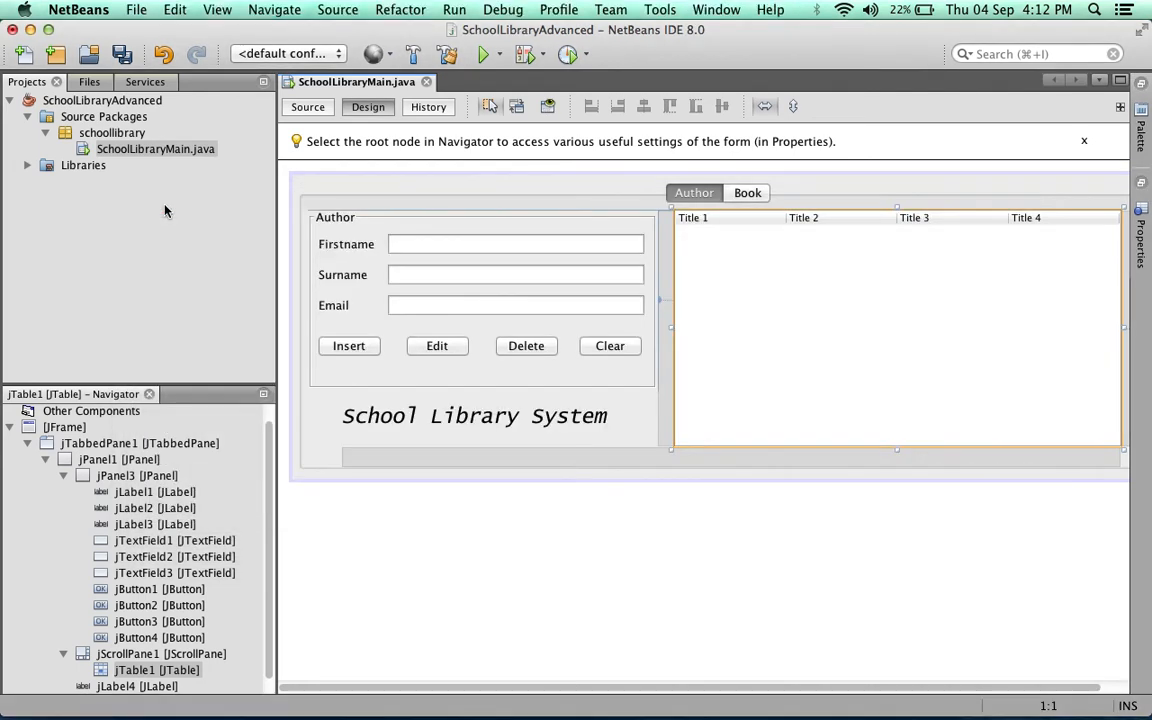
left_click(747, 193)
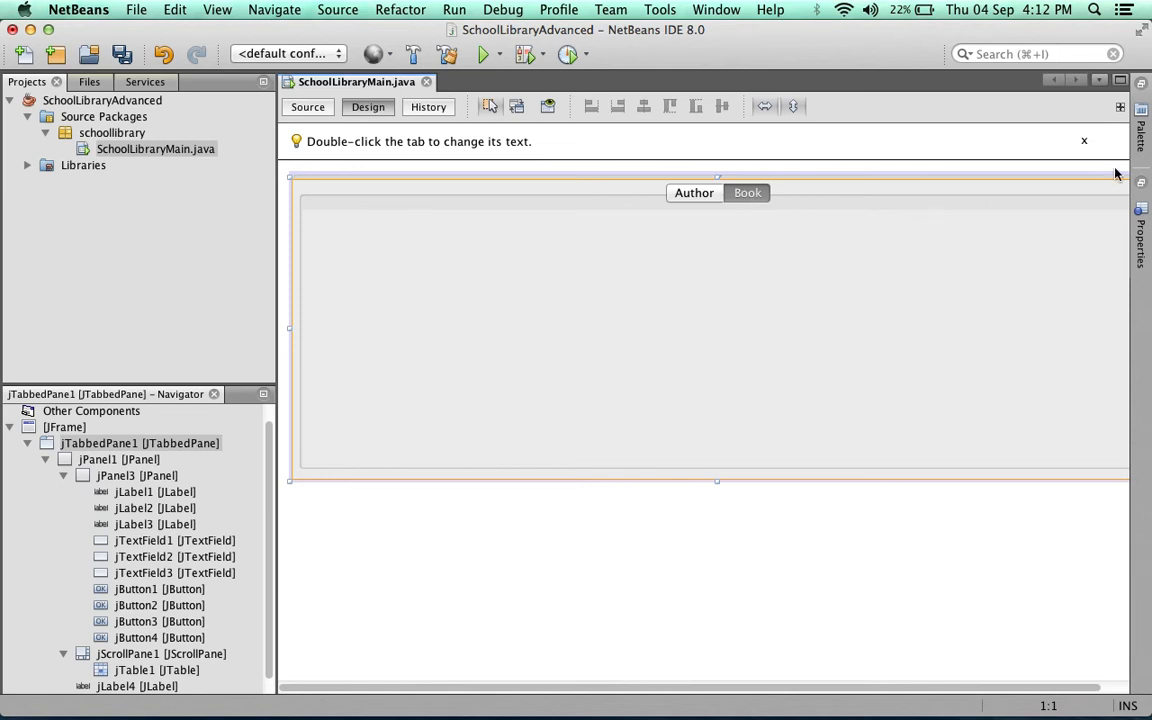
- Add a new panel from the Palette onto the Book tab
left_click(1141, 128)
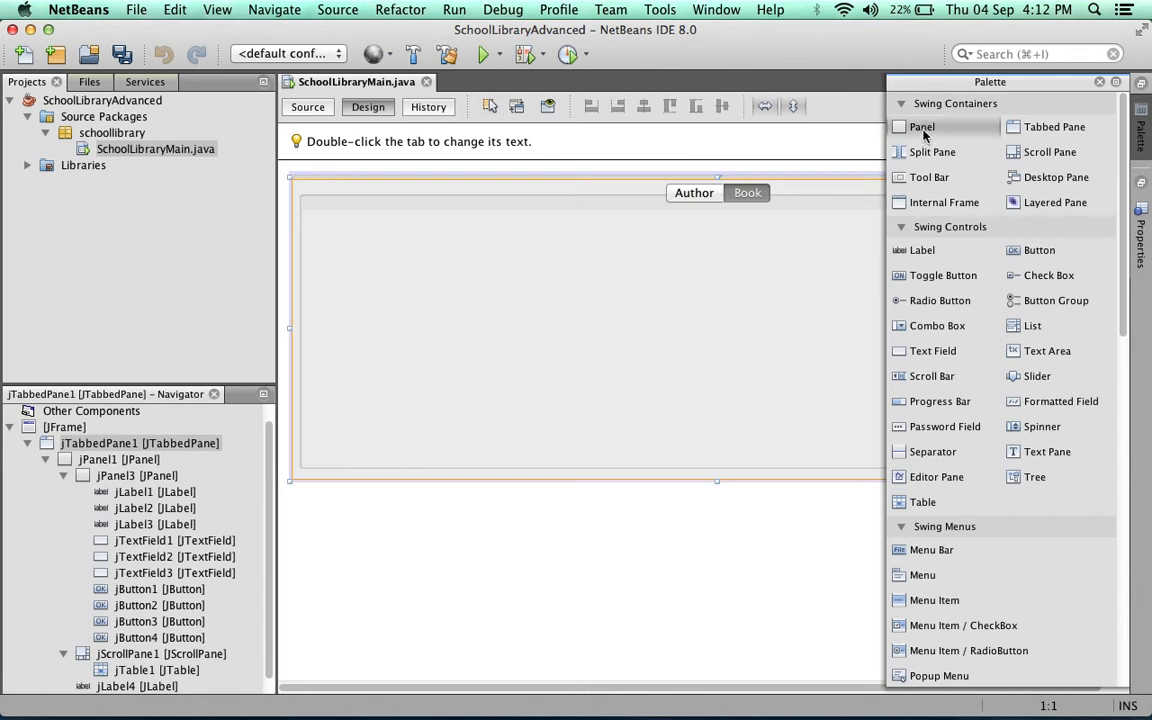
left_click(383, 320)
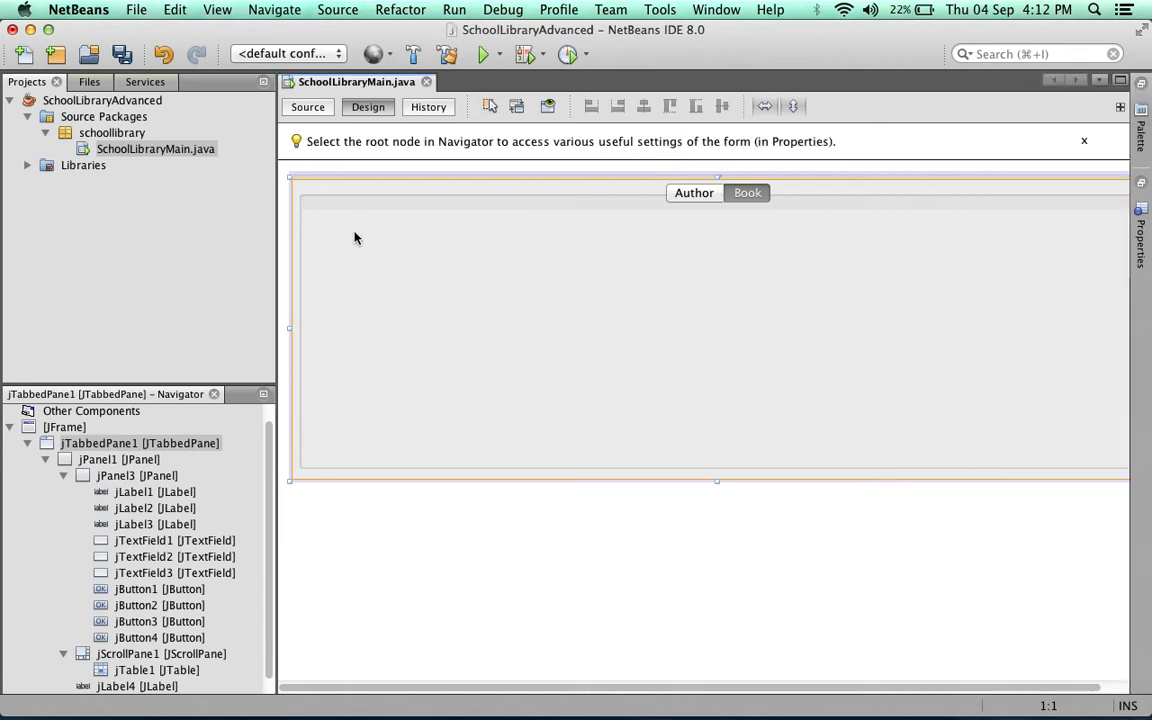
left_click(1141, 122)
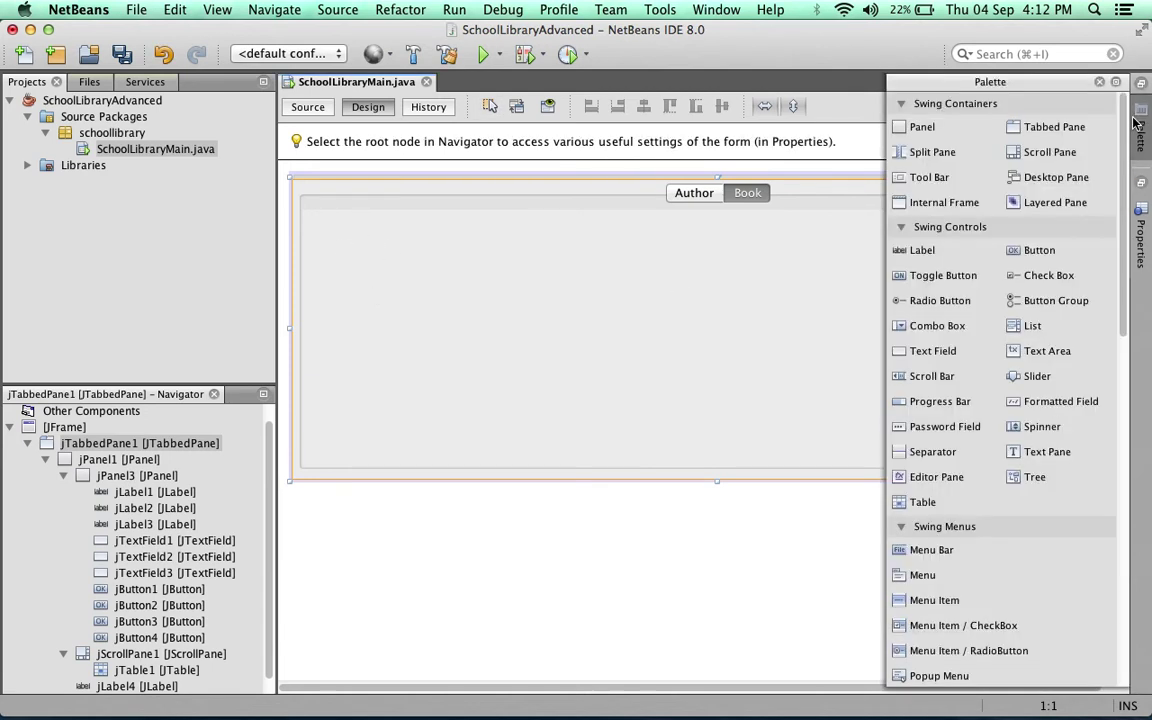
left_click(920, 130)
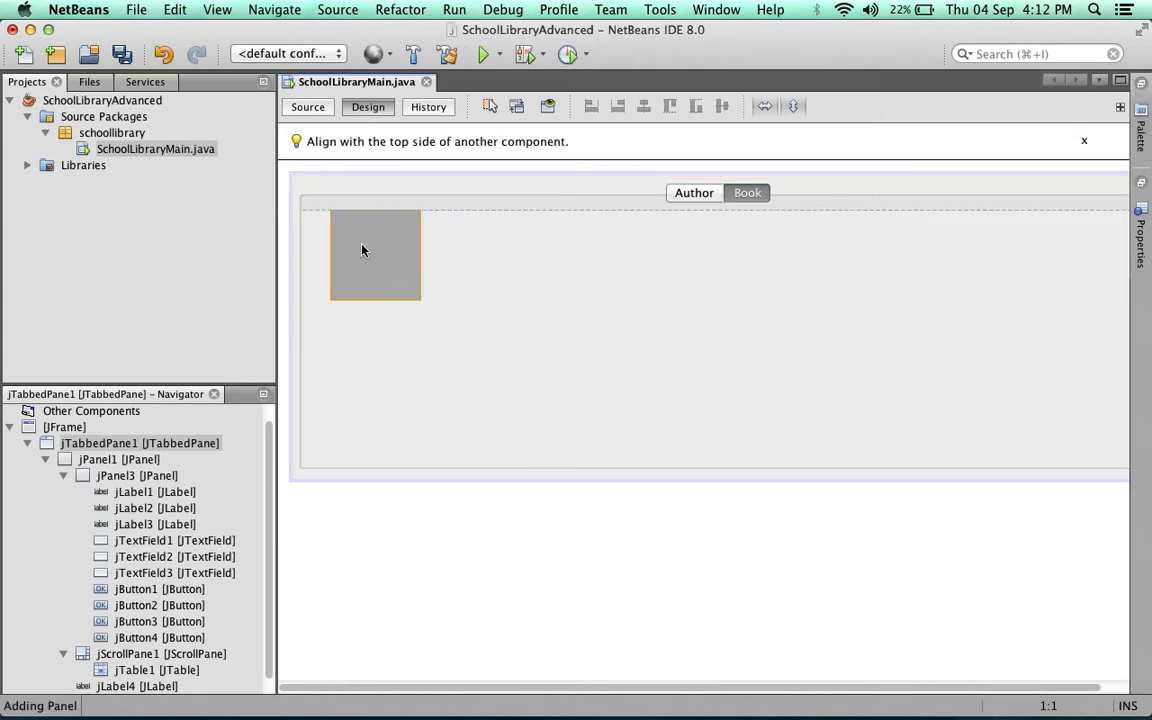
left_click(350, 255)
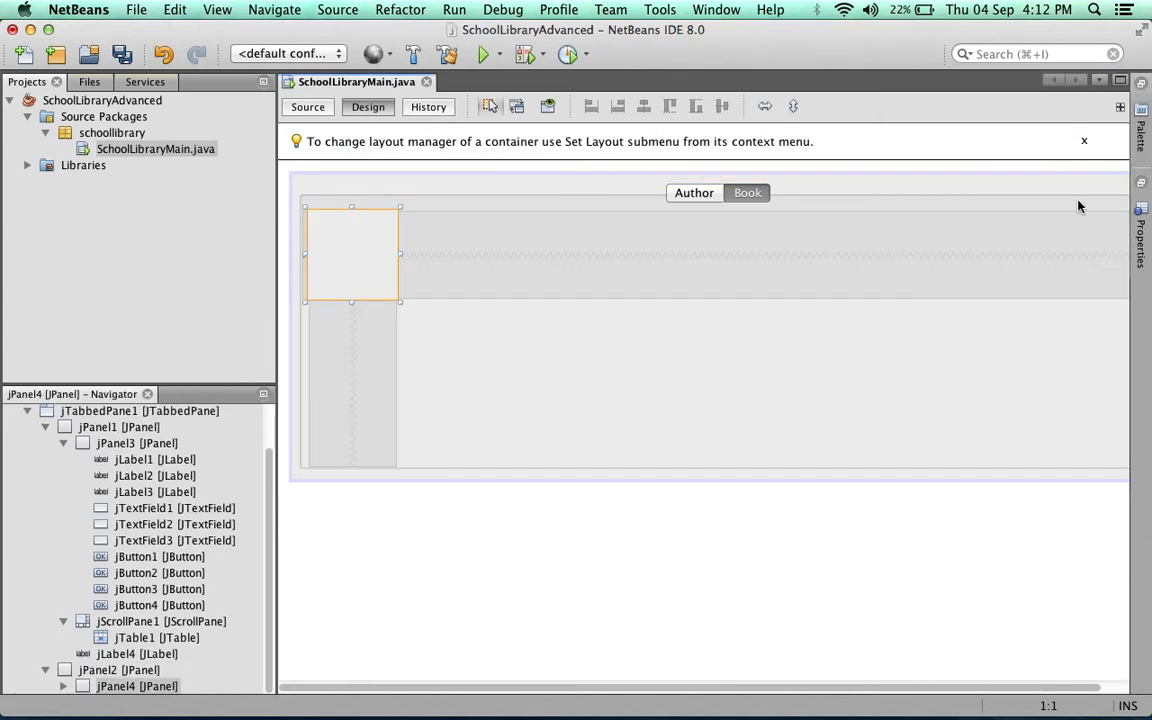
- Add a table to the Book tab, place it on the right side and shorten it
left_click(1141, 130)
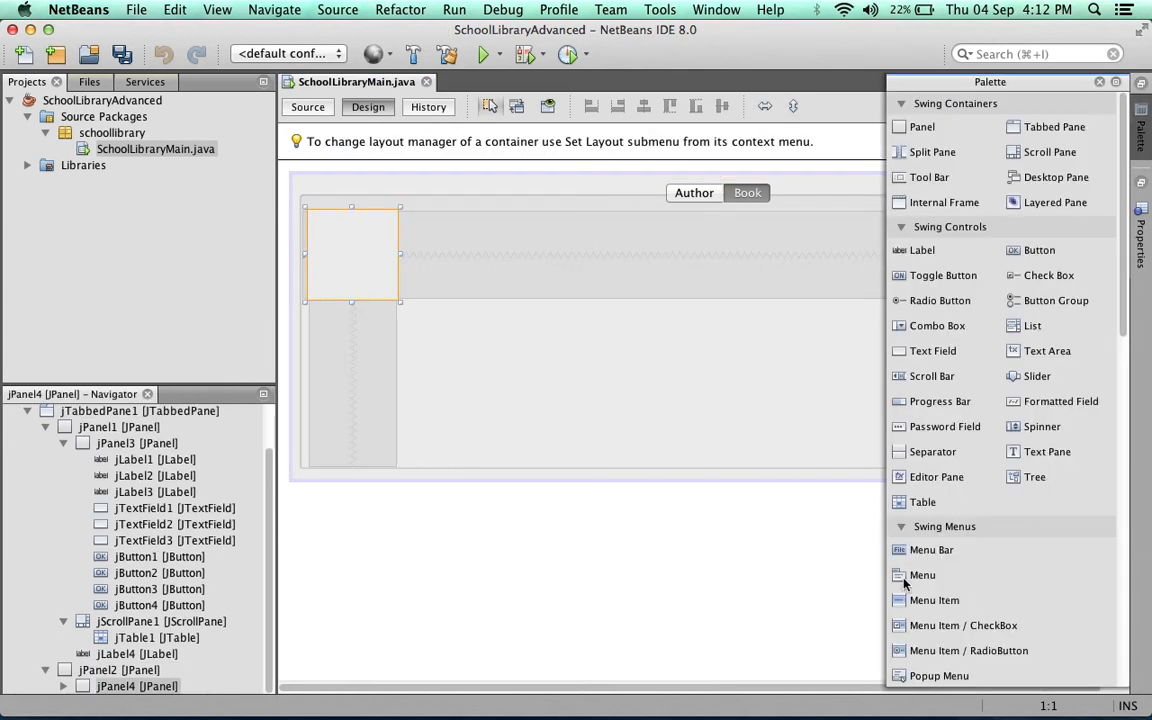
left_click(923, 502)
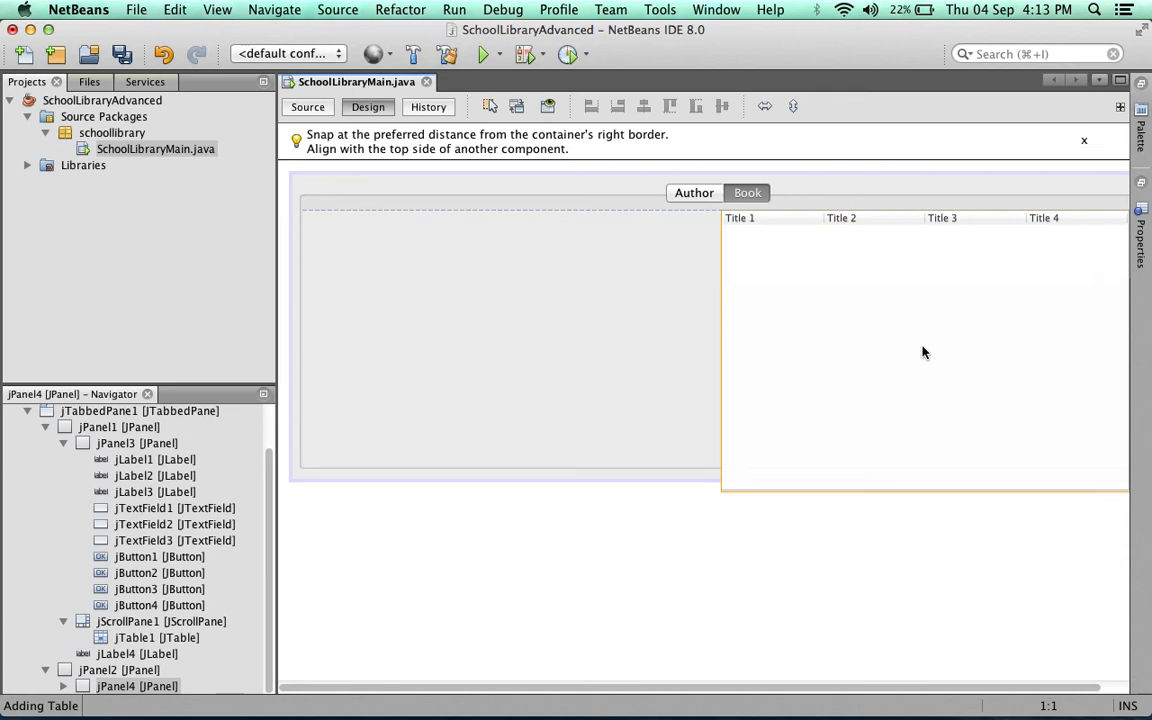
left_click(923, 352)
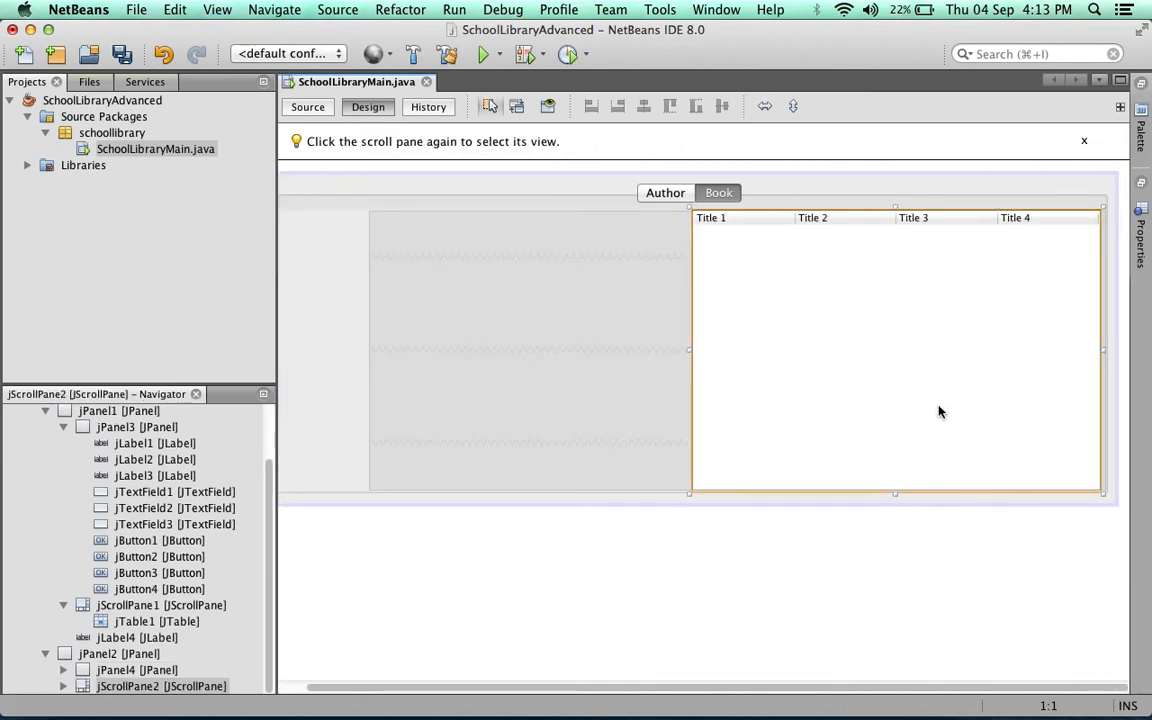
left_click_drag(940, 406, 936, 400)
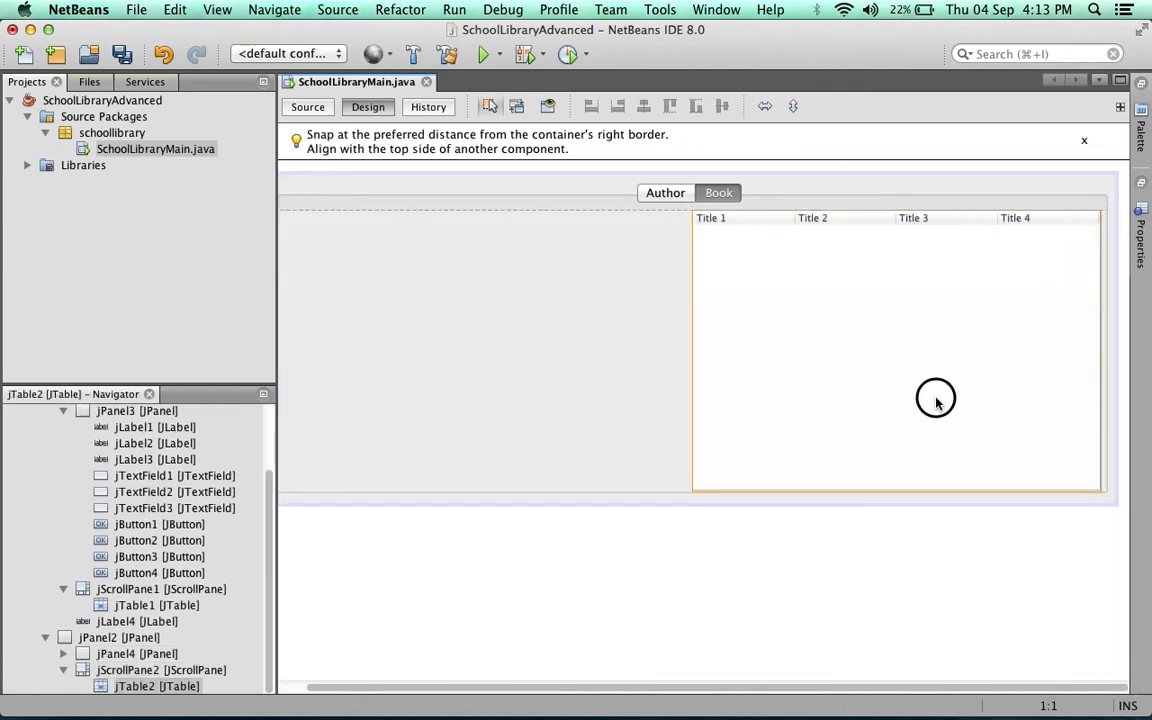
left_click_drag(936, 400, 936, 400)
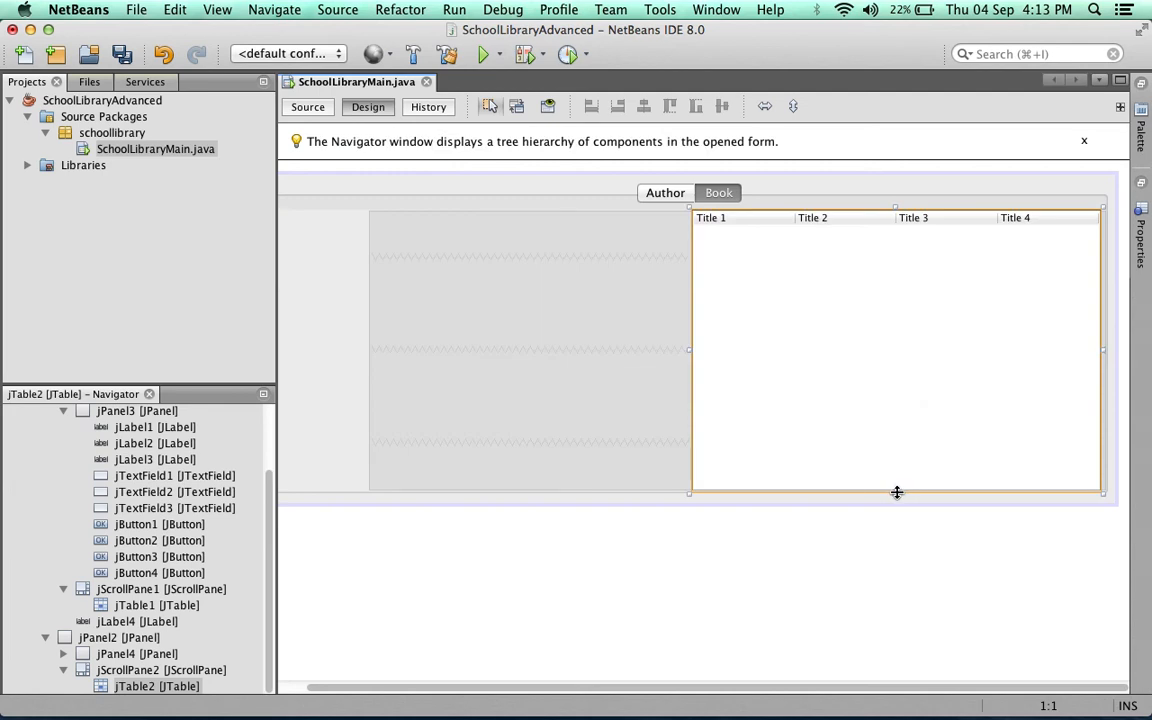
left_click_drag(896, 492, 896, 436)
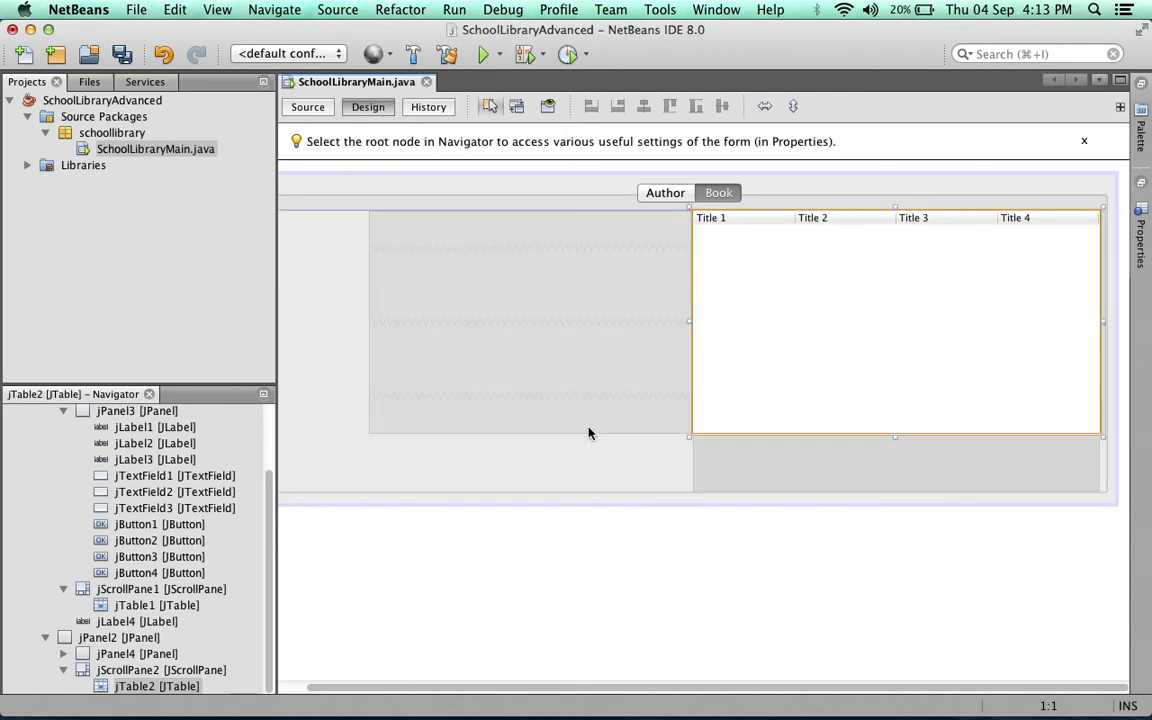
- Adjust the form's height and shrink the gap below the table
left_click_drag(617, 504, 617, 460)
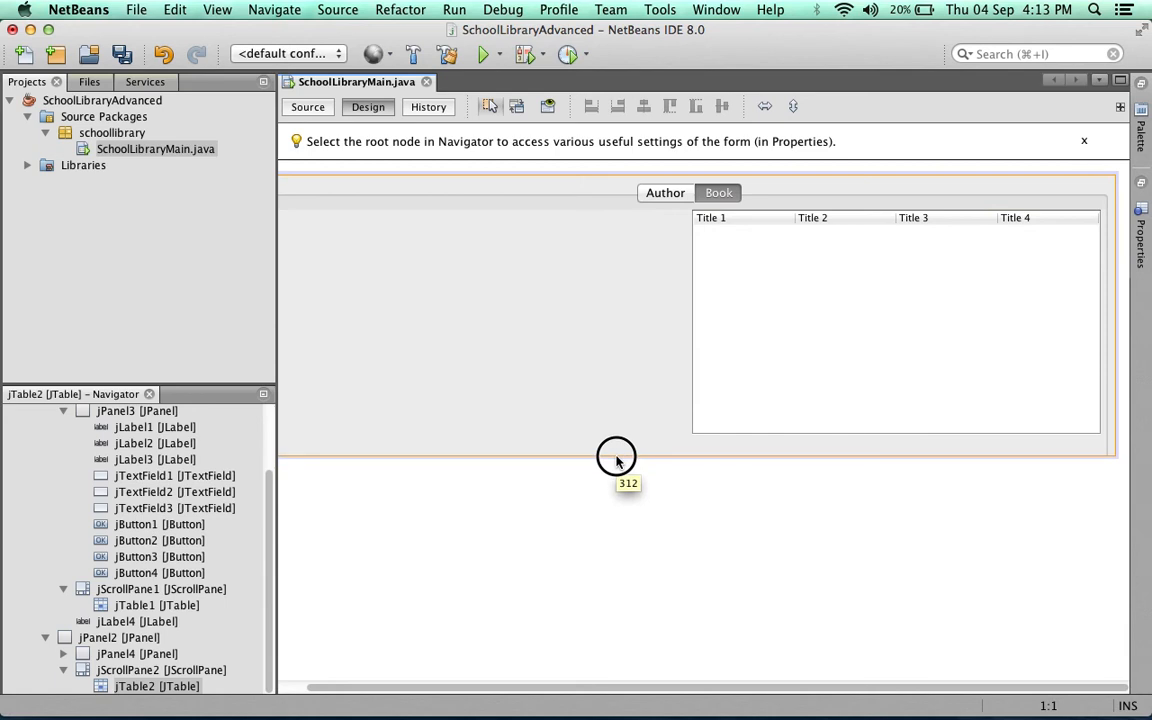
left_click_drag(617, 460, 617, 460)
left_click(763, 470)
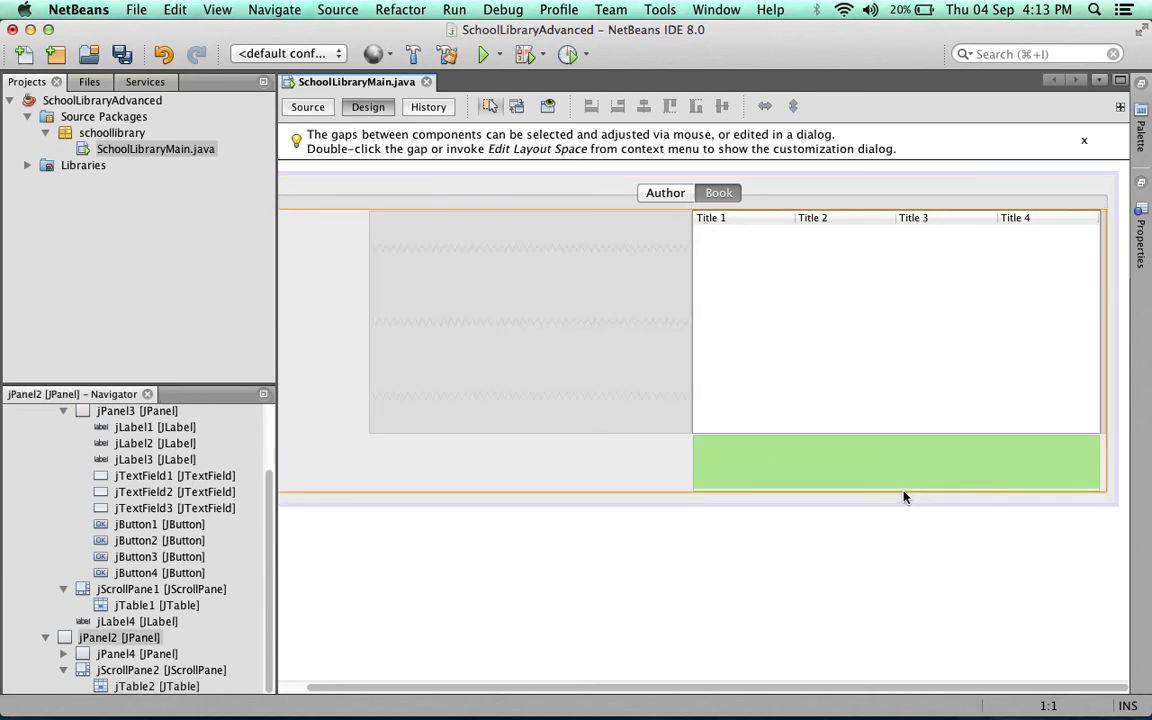
left_click_drag(905, 490, 903, 463)
left_click(618, 492)
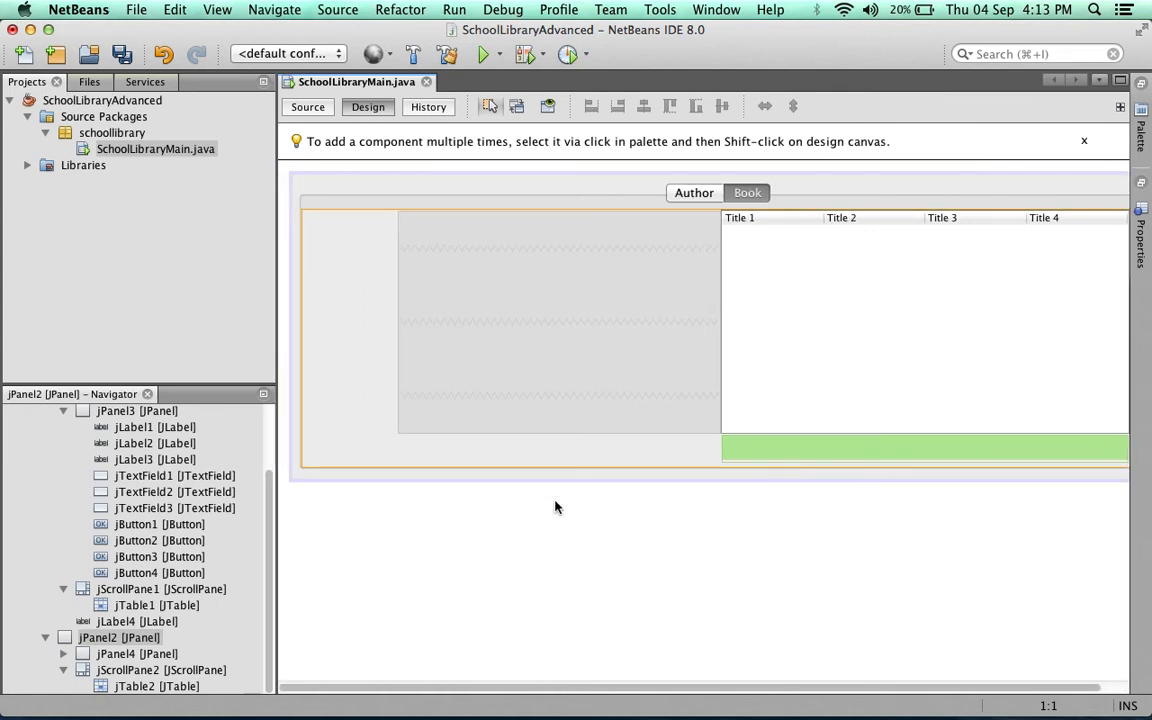
- Enlarge the empty left panel to fill the area beside the table and pull the table's left edge toward it
left_click(340, 250)
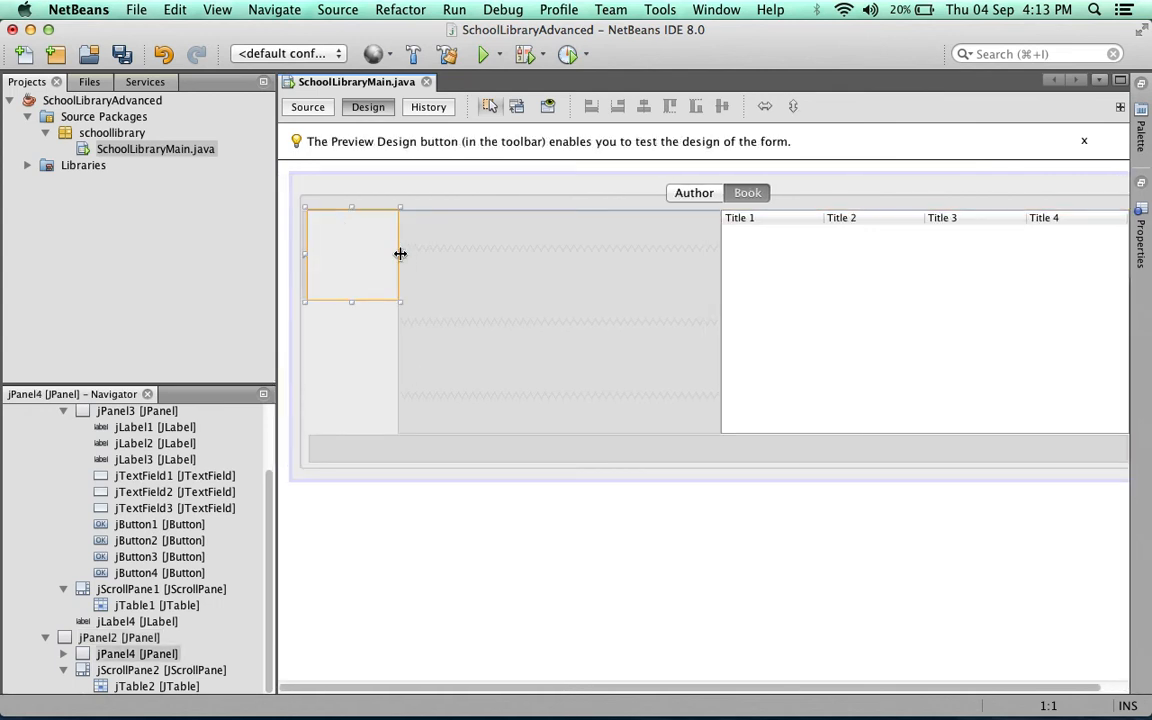
left_click_drag(400, 253, 680, 253)
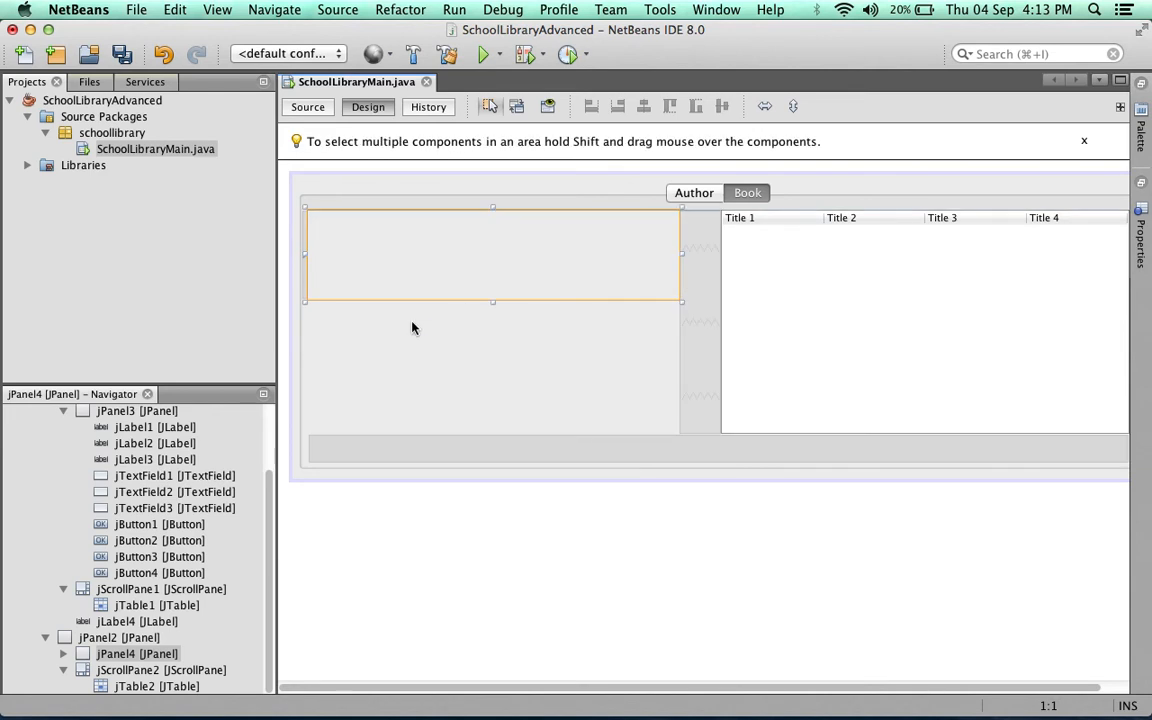
left_click_drag(493, 302, 492, 378)
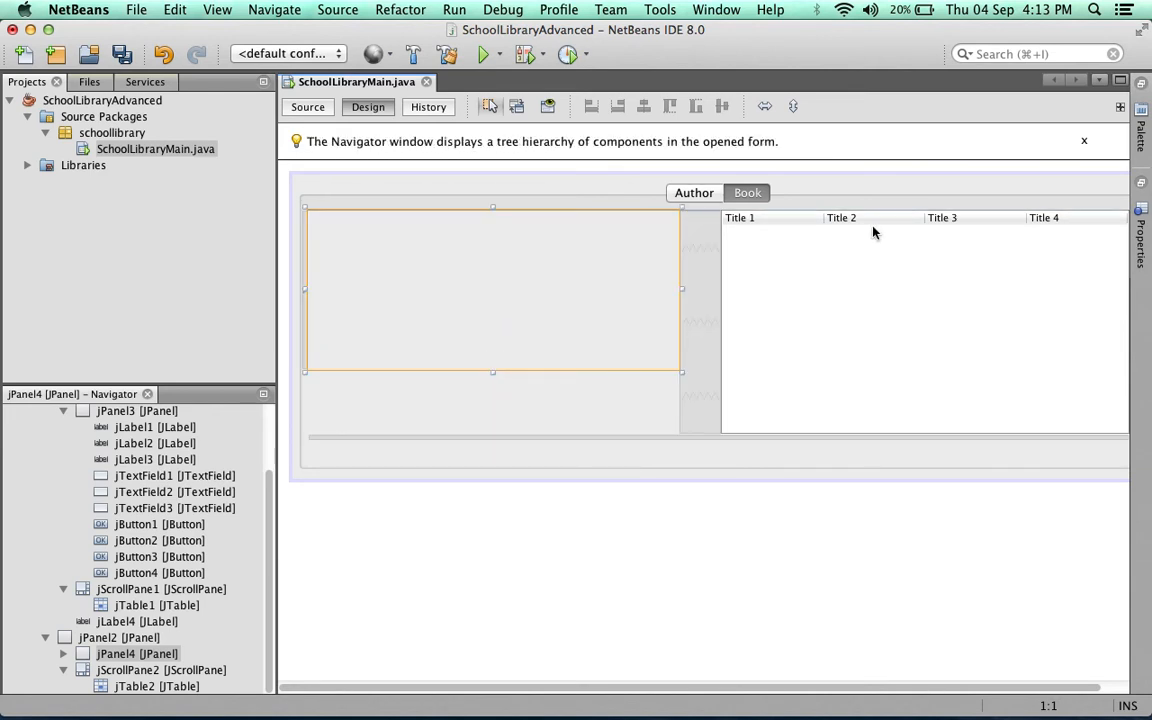
left_click(716, 300)
left_click_drag(718, 320, 689, 328)
left_click(520, 297)
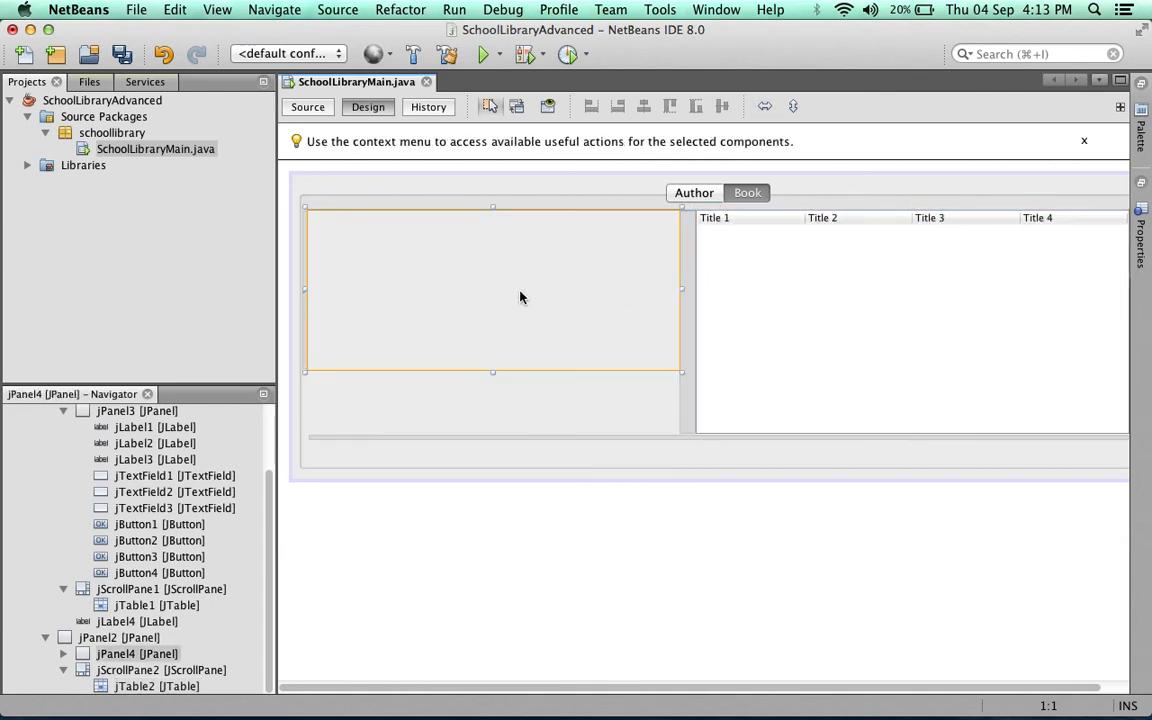
- Give the left panel a Titled Border with the title Book through its Properties
right_click(520, 297)
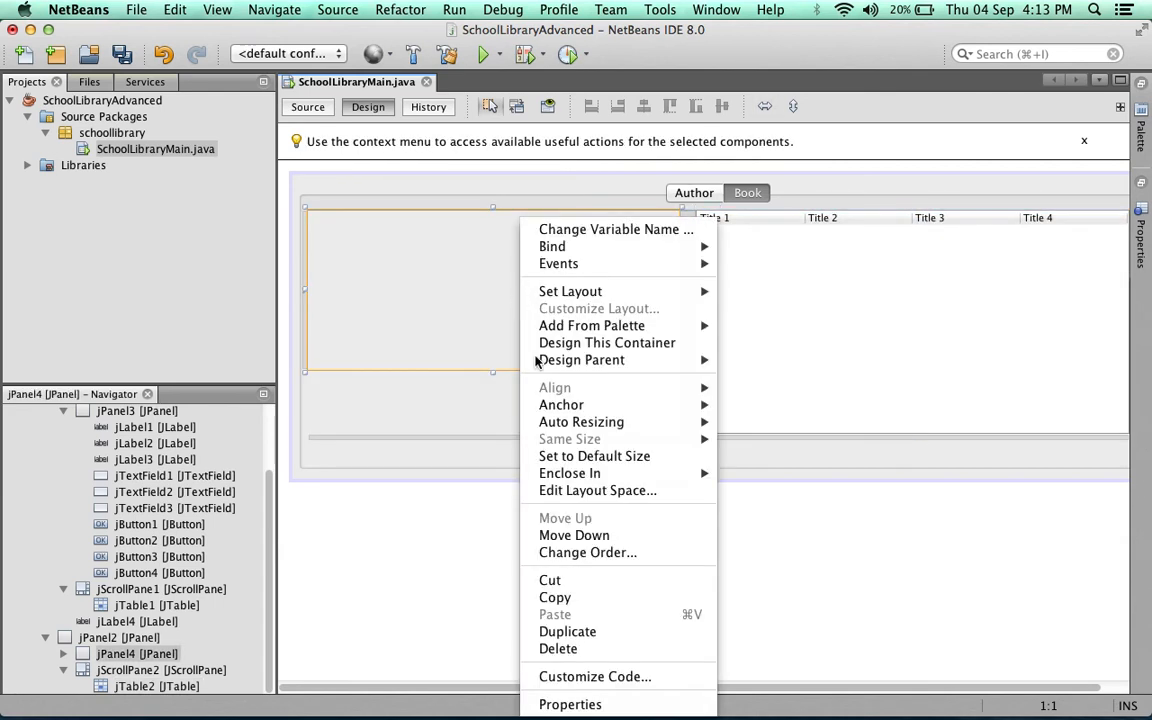
left_click(570, 704)
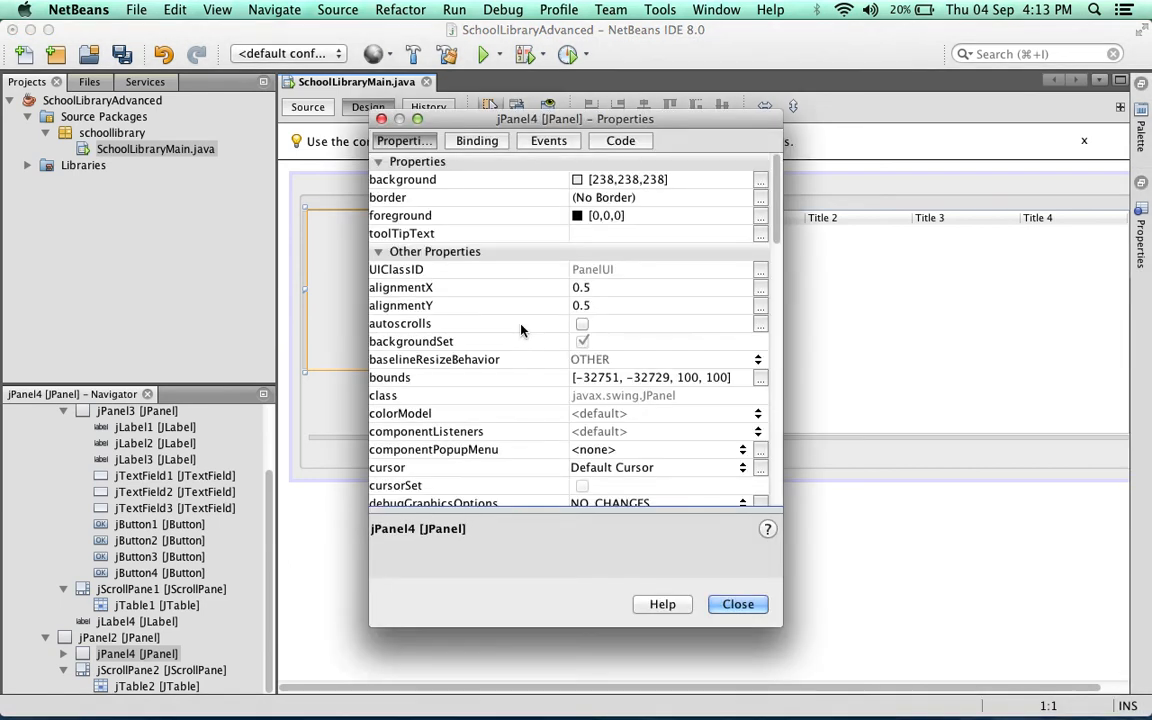
left_click(760, 199)
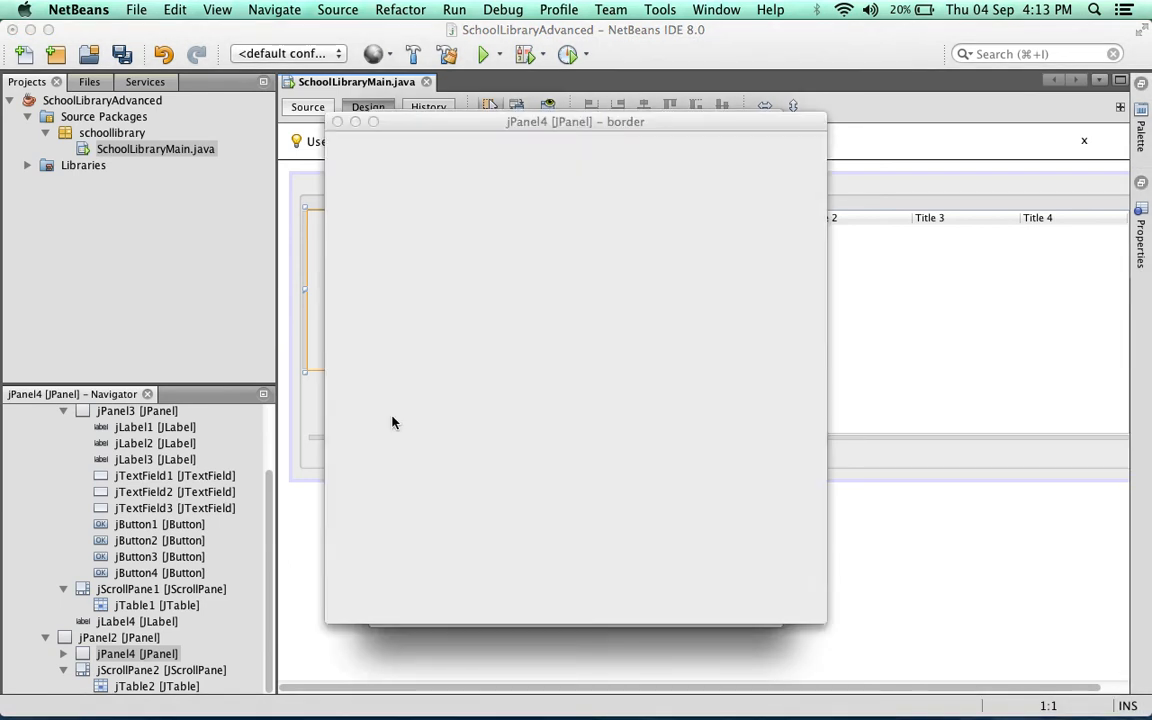
left_click(392, 318)
left_click(615, 385)
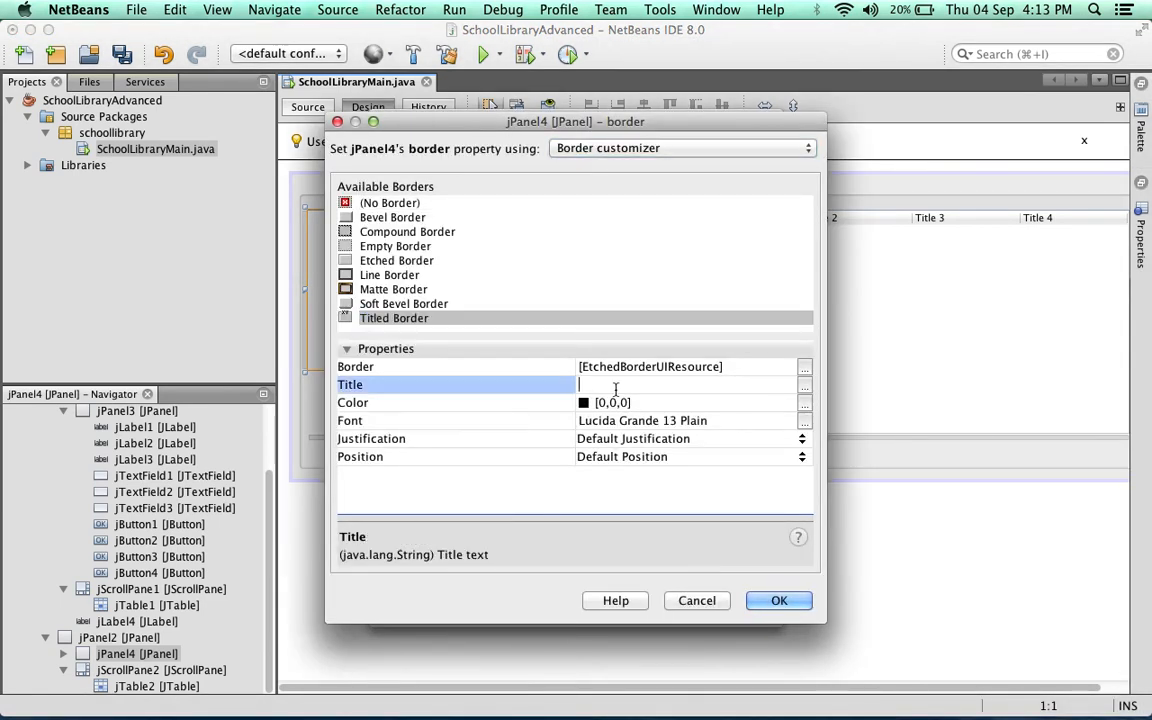
type("Book")
left_click(779, 600)
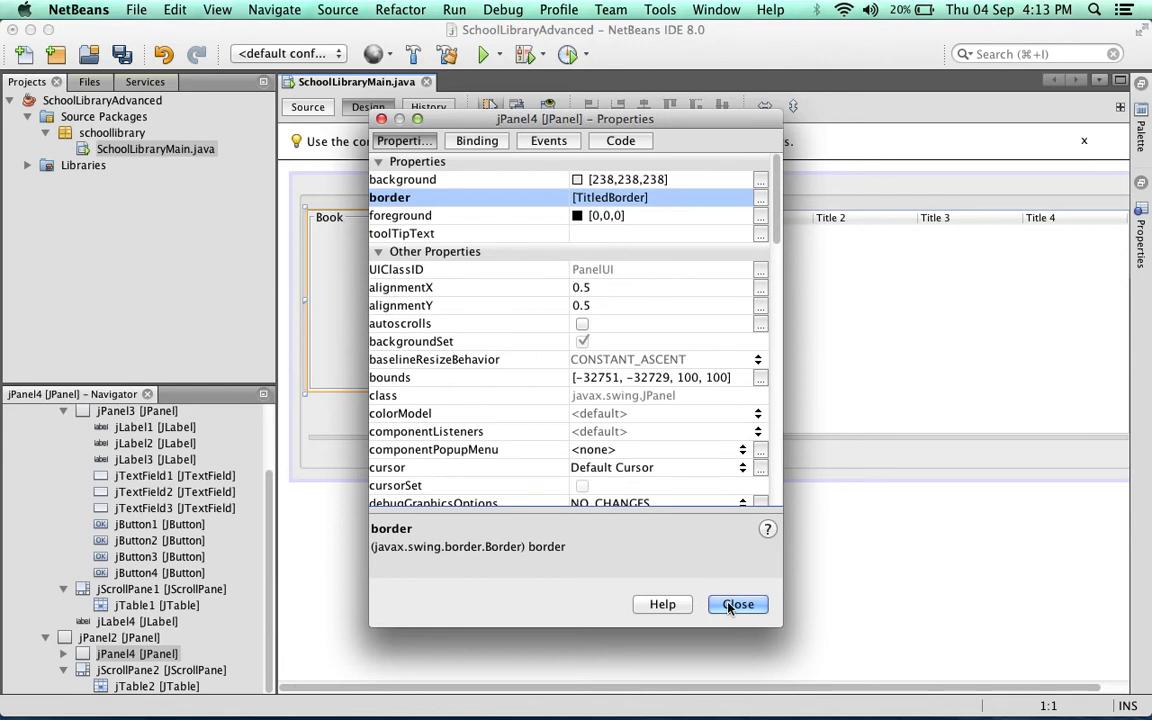
left_click(737, 604)
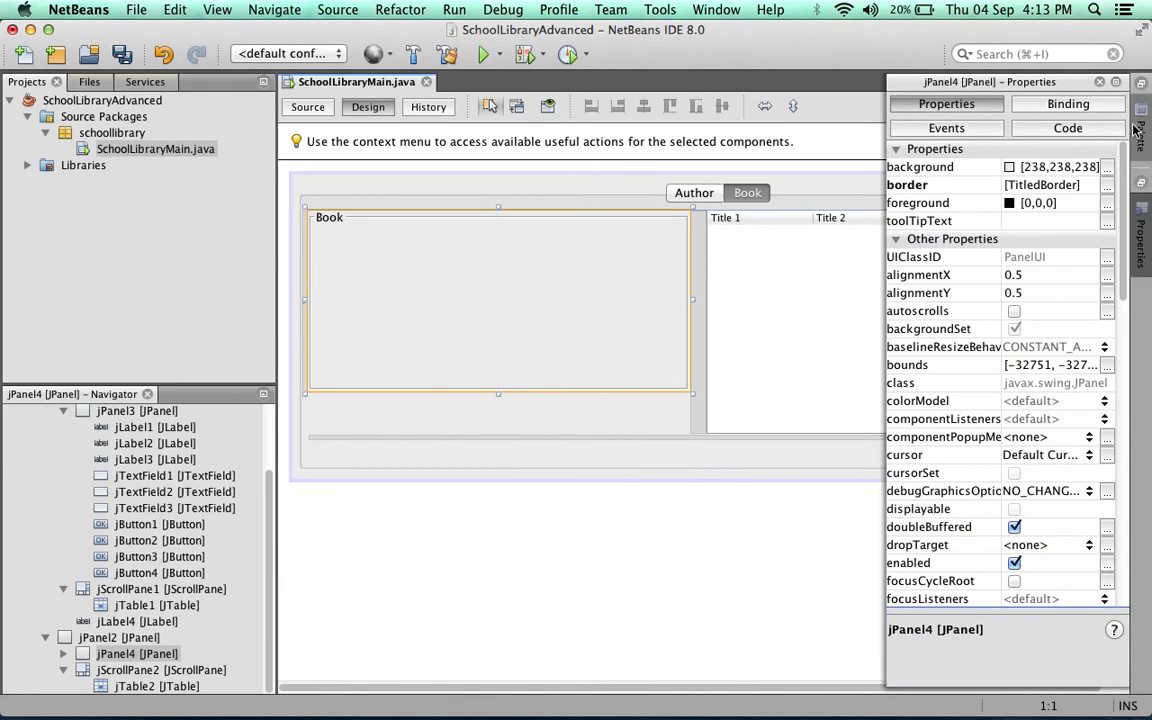
mouse_move(1140, 133)
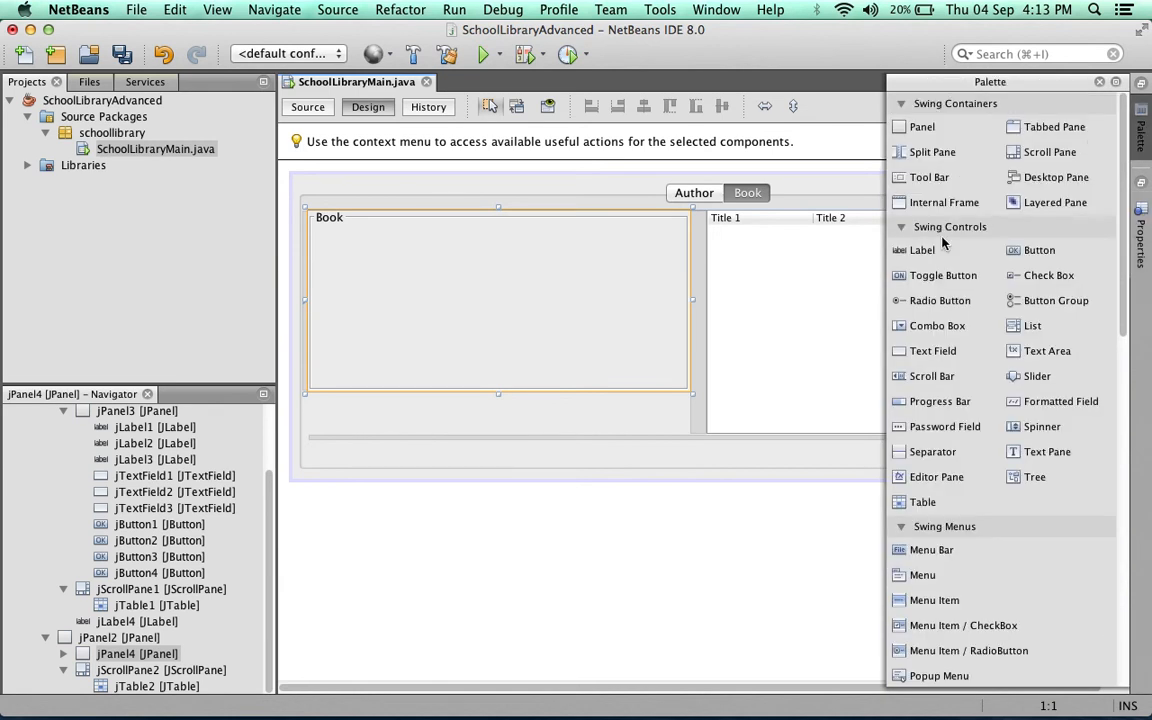
- Place a label in the Book panel and duplicate it twice for three stacked labels
left_click(922, 250)
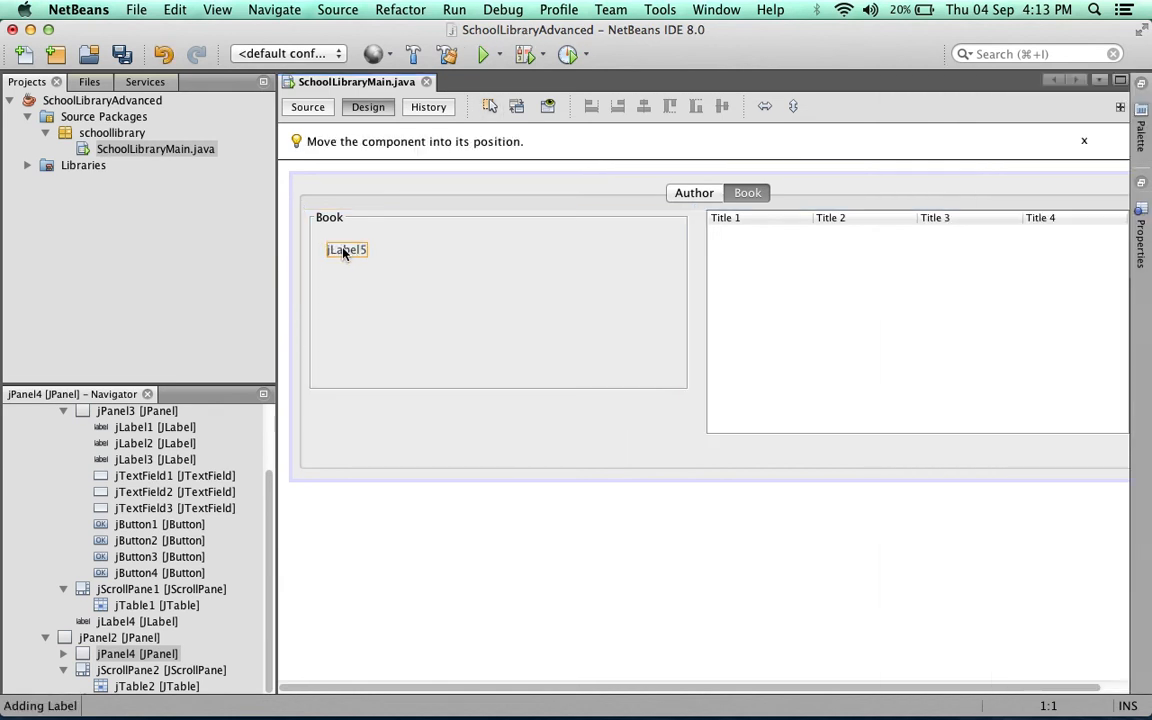
left_click(337, 247)
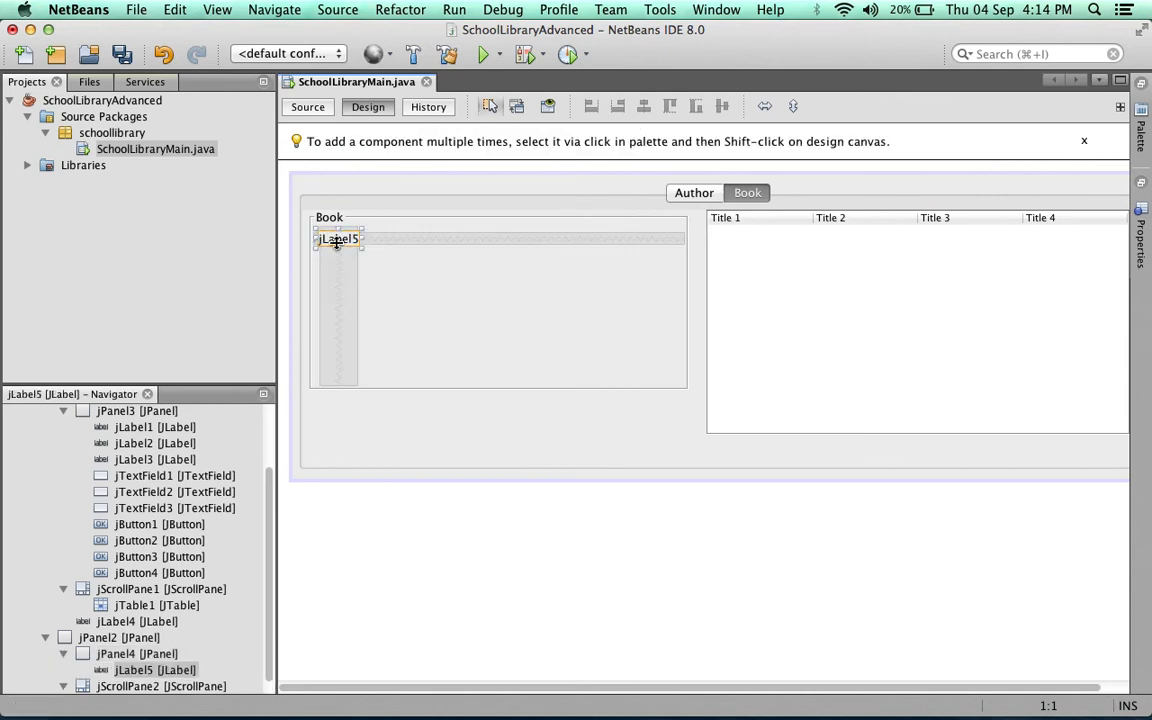
right_click(337, 243)
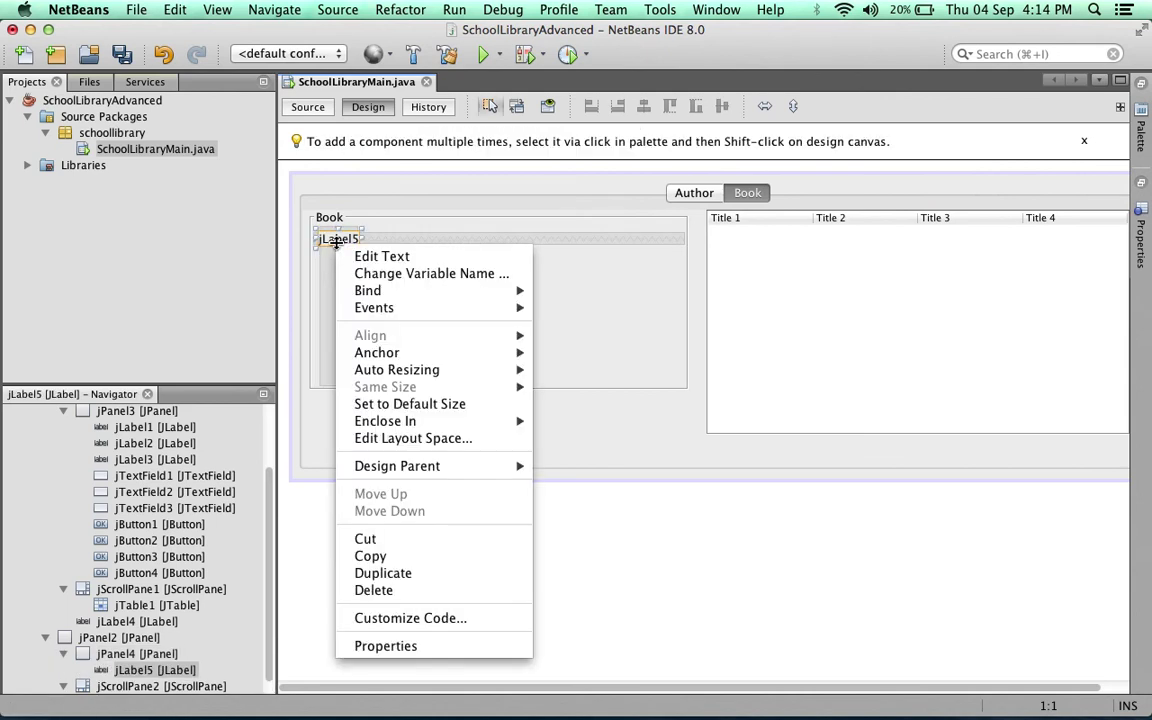
left_click(380, 573)
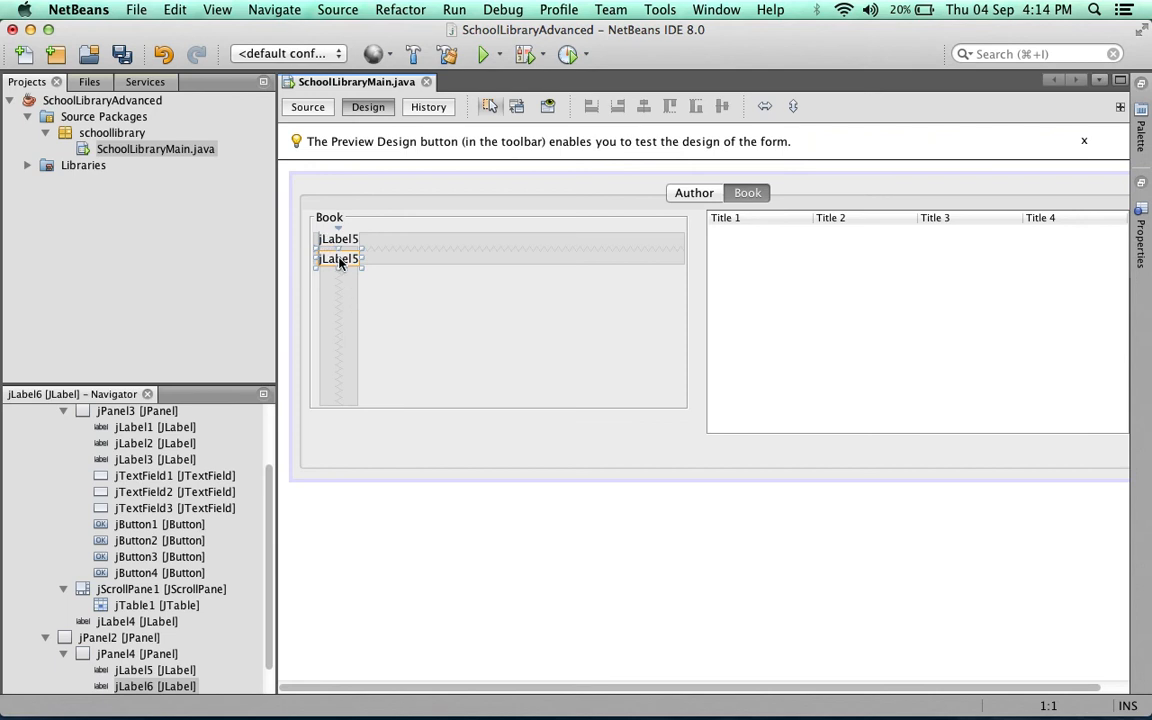
right_click(341, 263)
left_click(395, 597)
- Rename the three labels to Title, Edition and Author
left_click(343, 241)
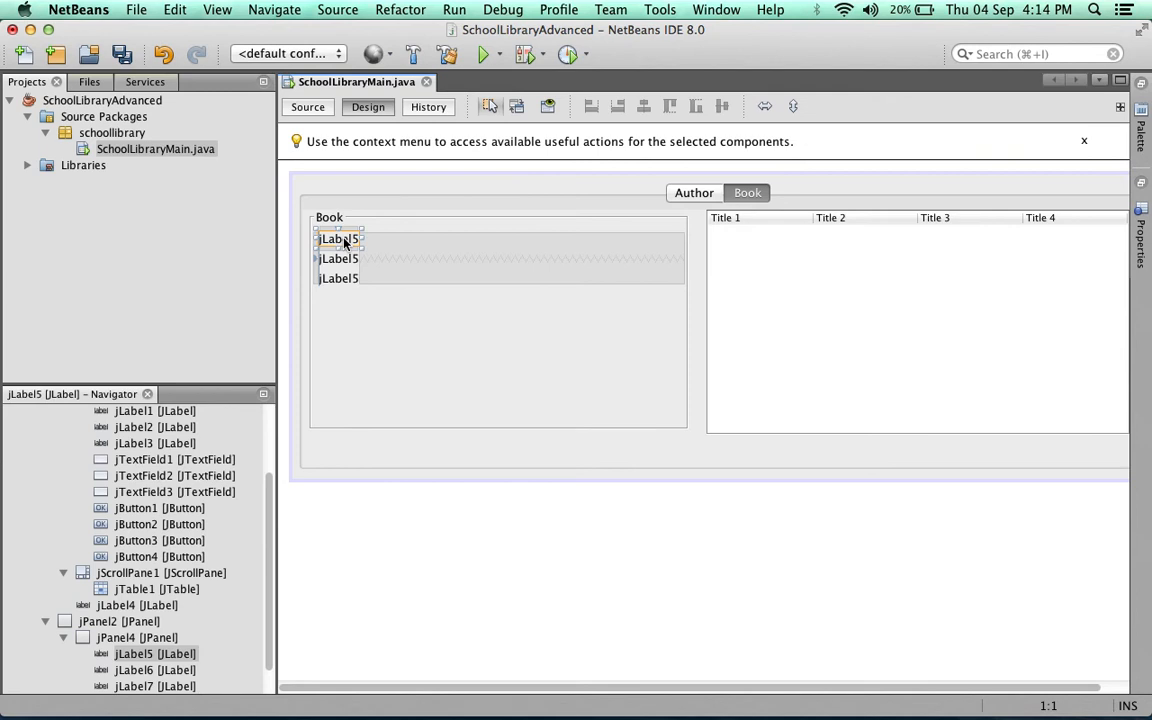
right_click(343, 241)
left_click(391, 249)
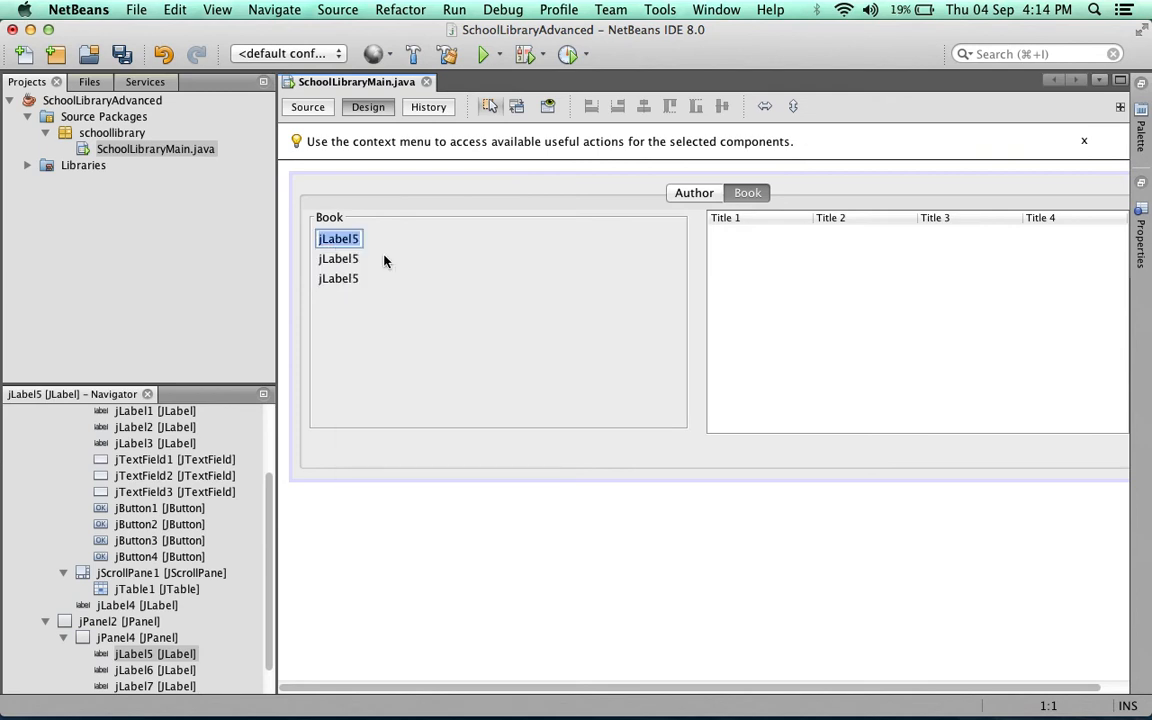
type("Title")
key("Return")
left_click(336, 261)
right_click(336, 262)
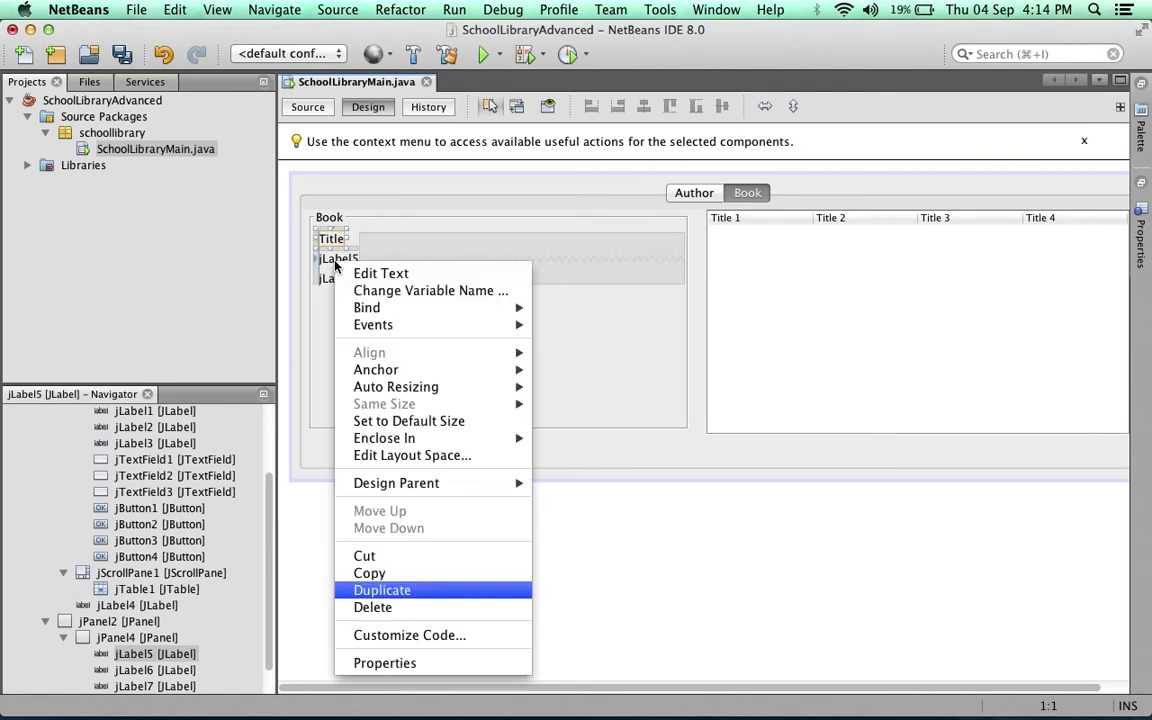
left_click(385, 272)
type("Edition")
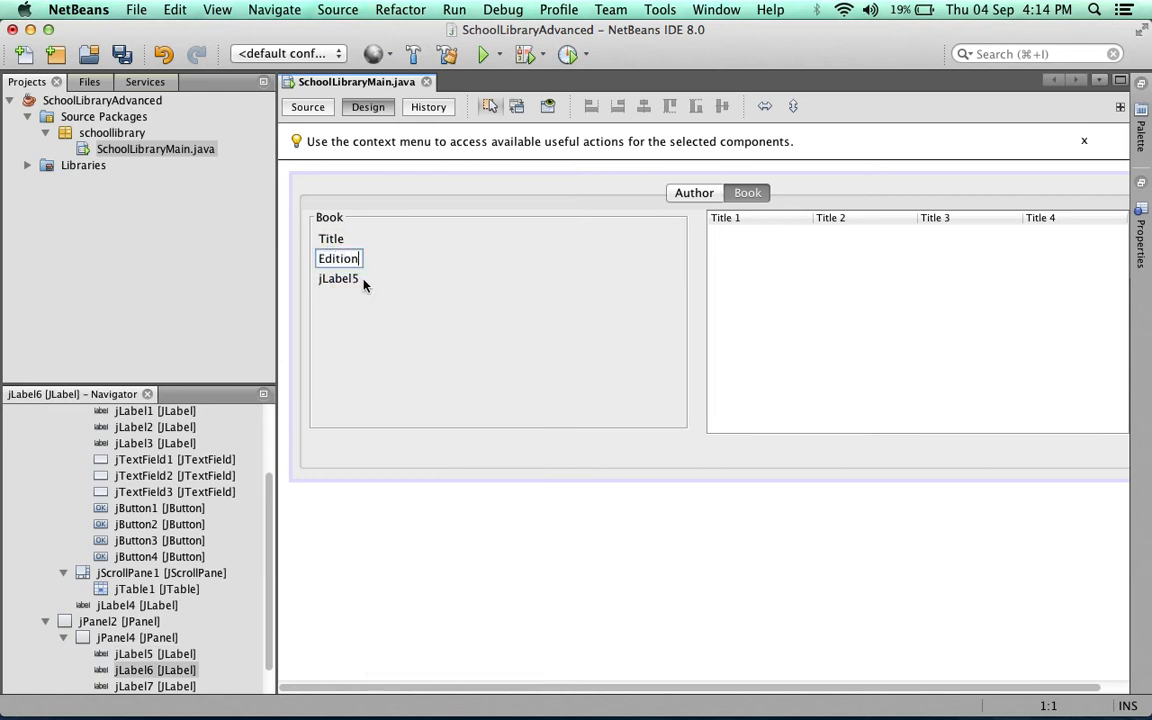
key("Return")
left_click(340, 283)
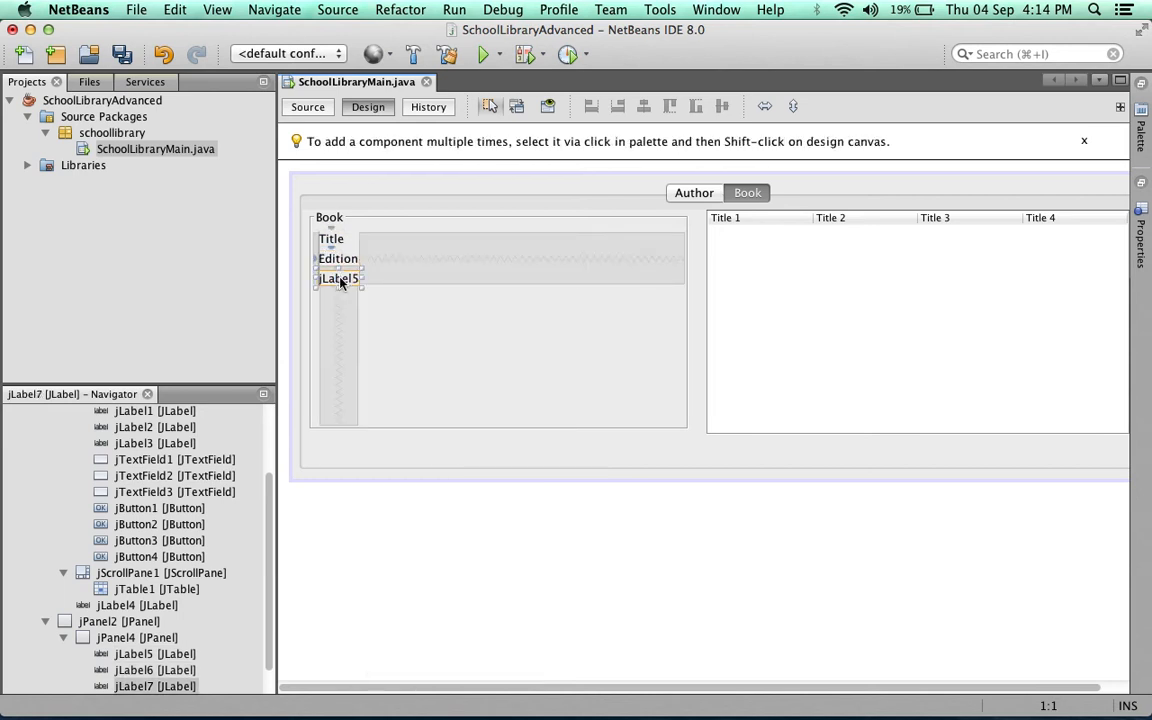
right_click(340, 283)
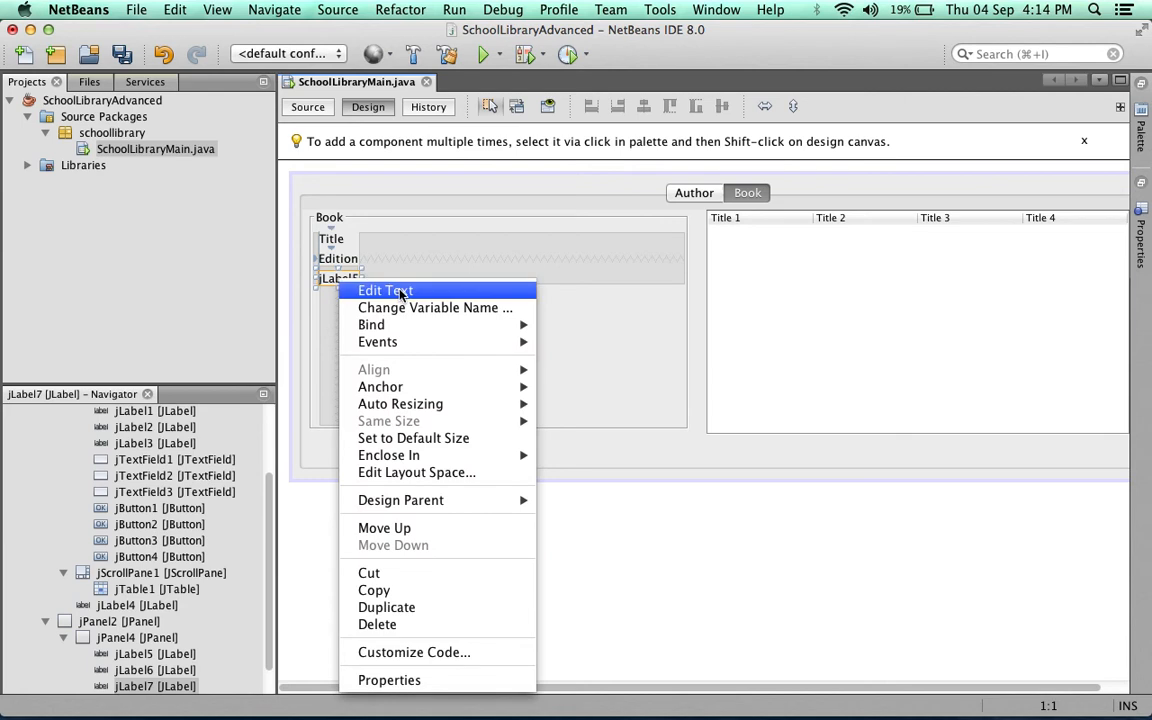
left_click(385, 290)
type("Author")
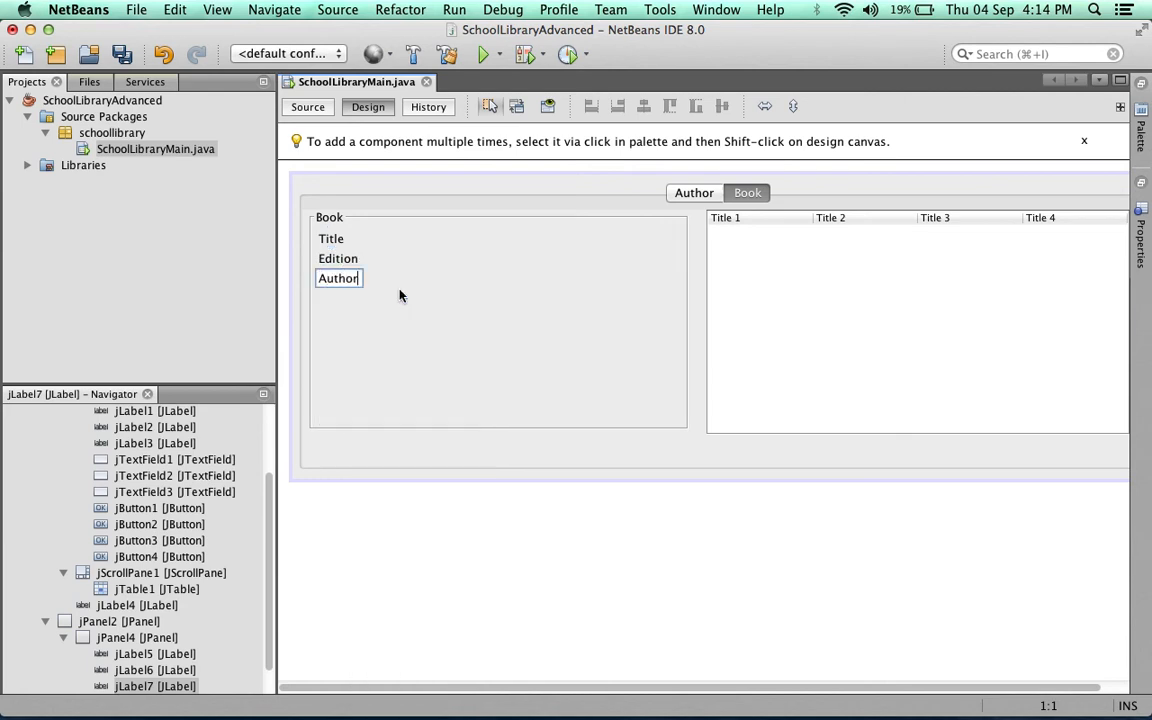
key("Return")
left_click(1141, 128)
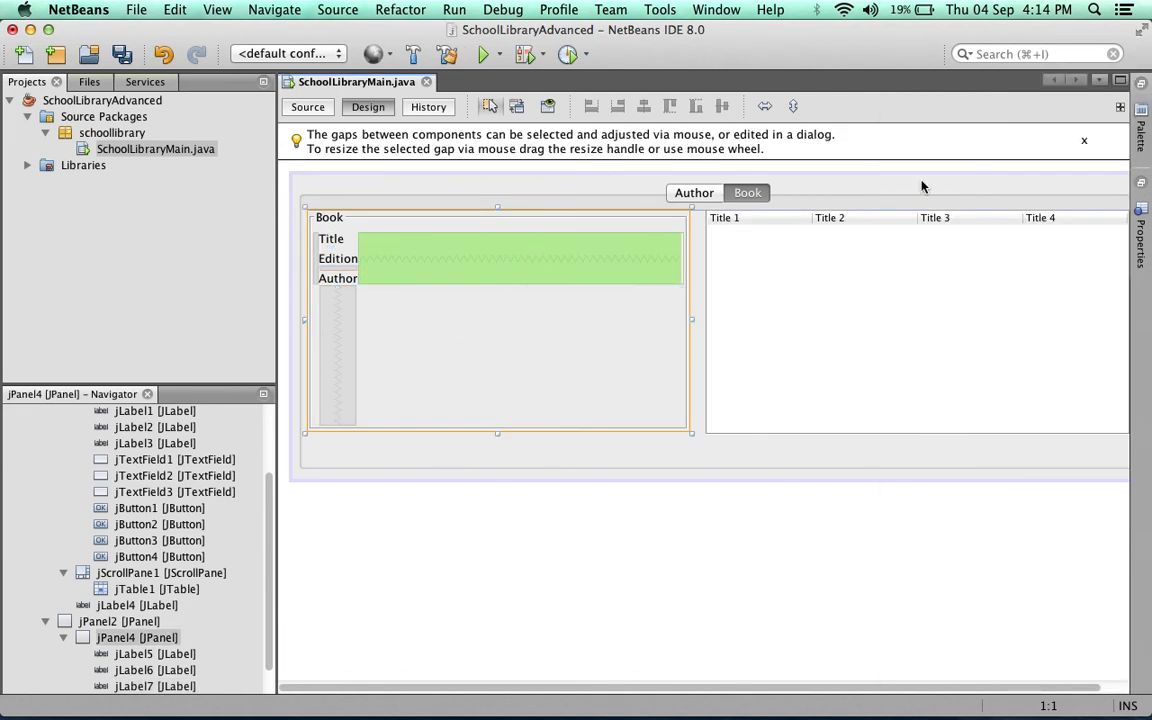
- Add an empty text field beside the Title label and widen it across the panel
left_click(1141, 128)
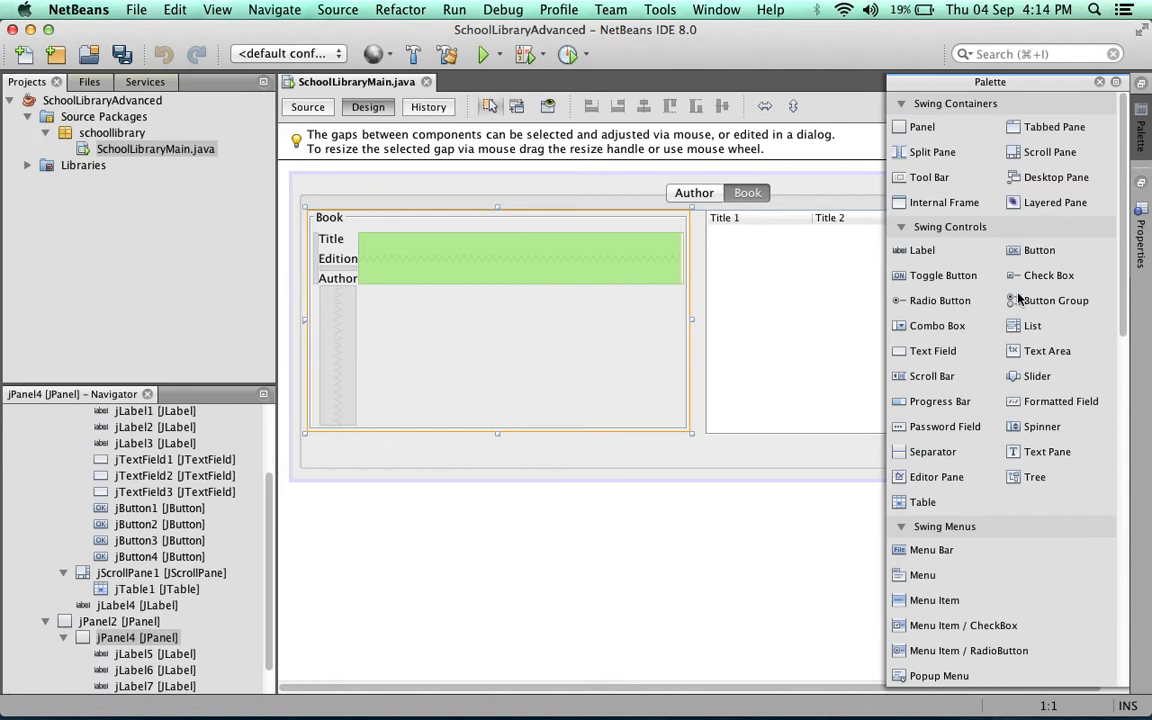
left_click(887, 350)
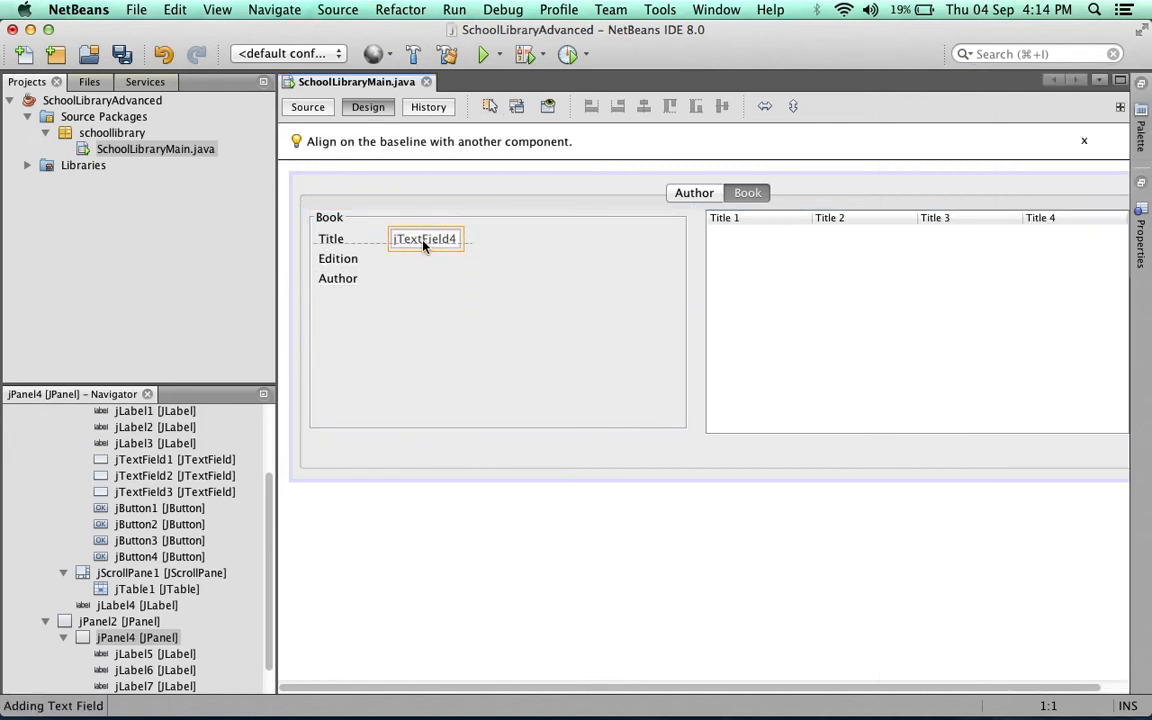
left_click(423, 246)
right_click(423, 246)
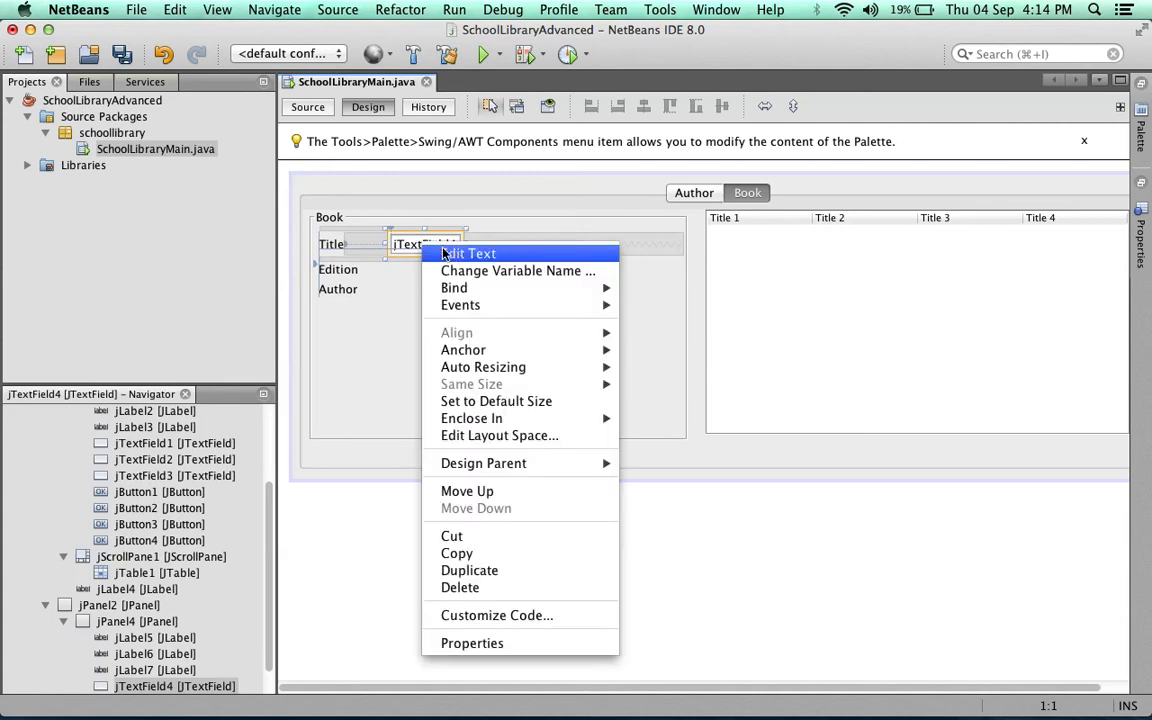
left_click(458, 247)
key("BackSpace")
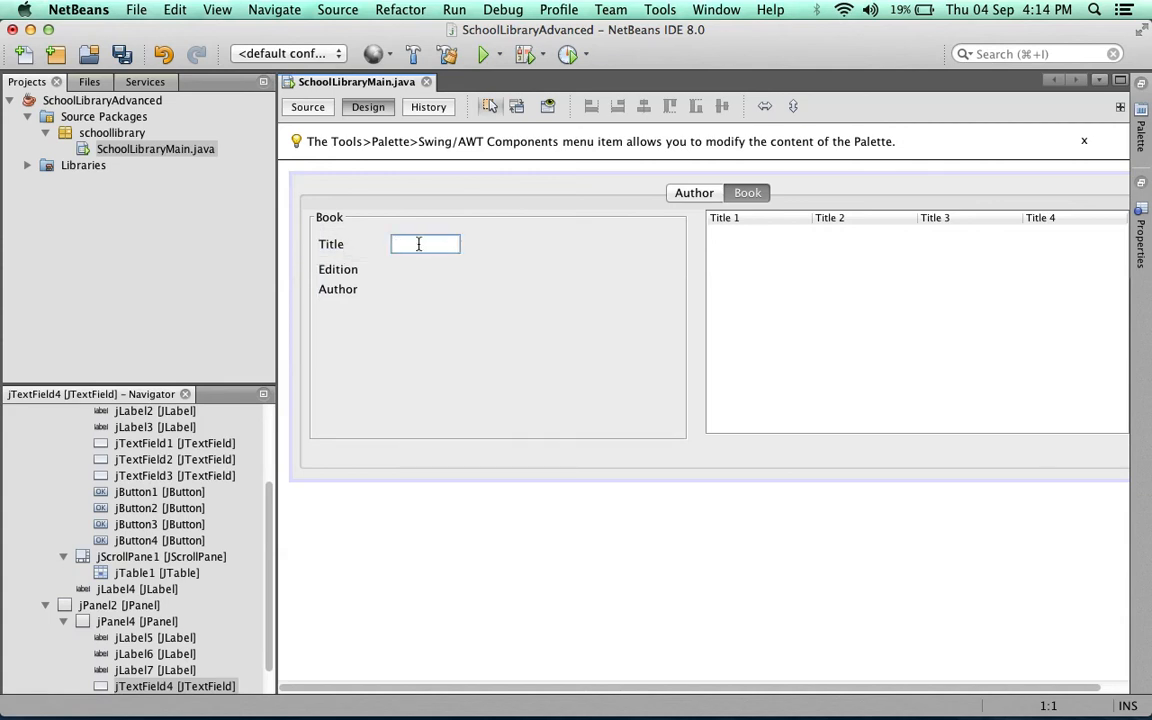
key("Return")
left_click_drag(398, 246, 612, 252)
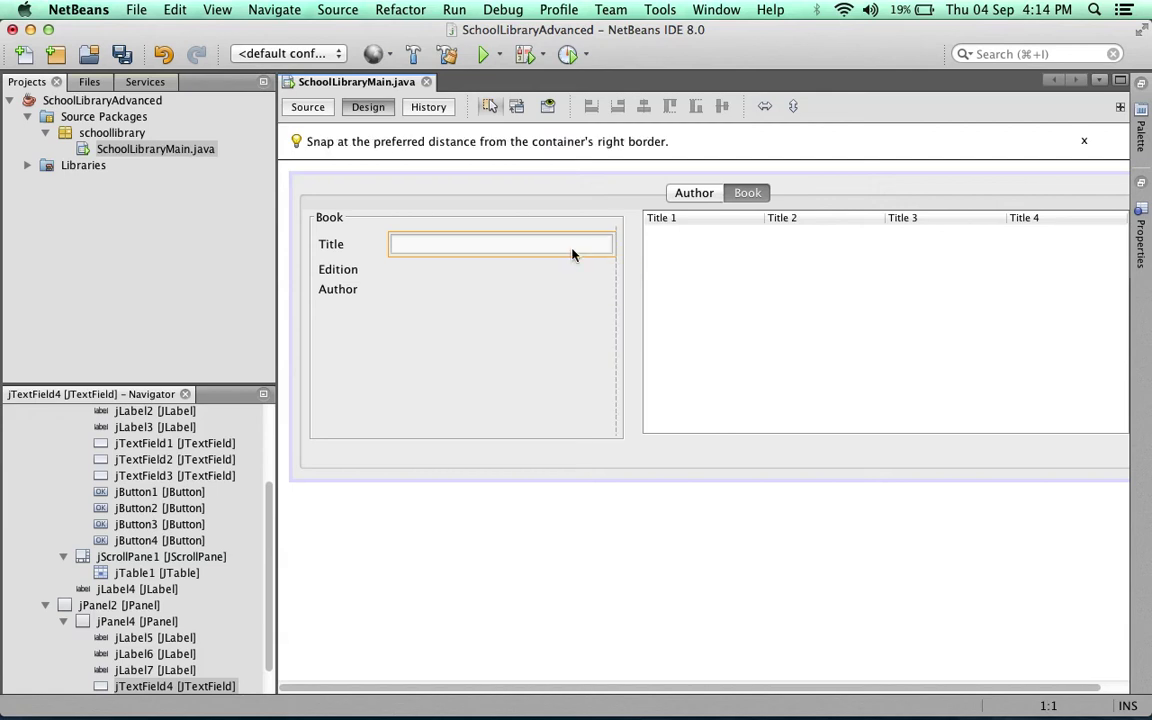
- Duplicate the field twice and move the Edition and Author labels beside the new fields
right_click(474, 248)
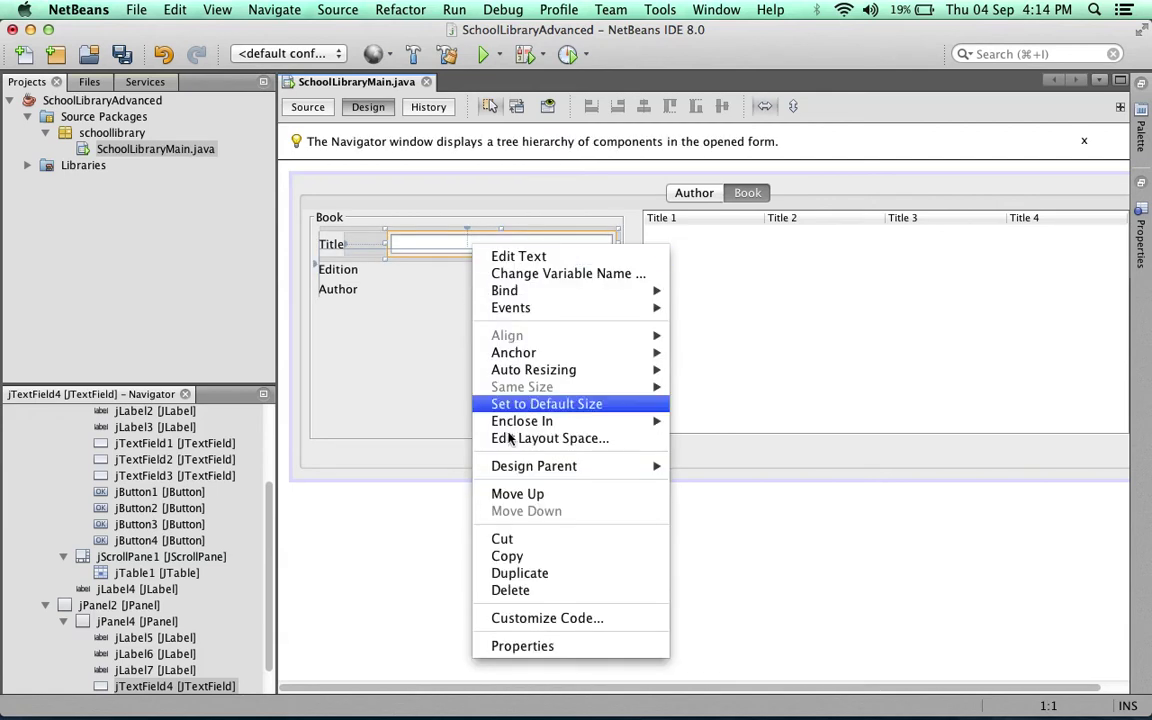
left_click(512, 573)
right_click(481, 278)
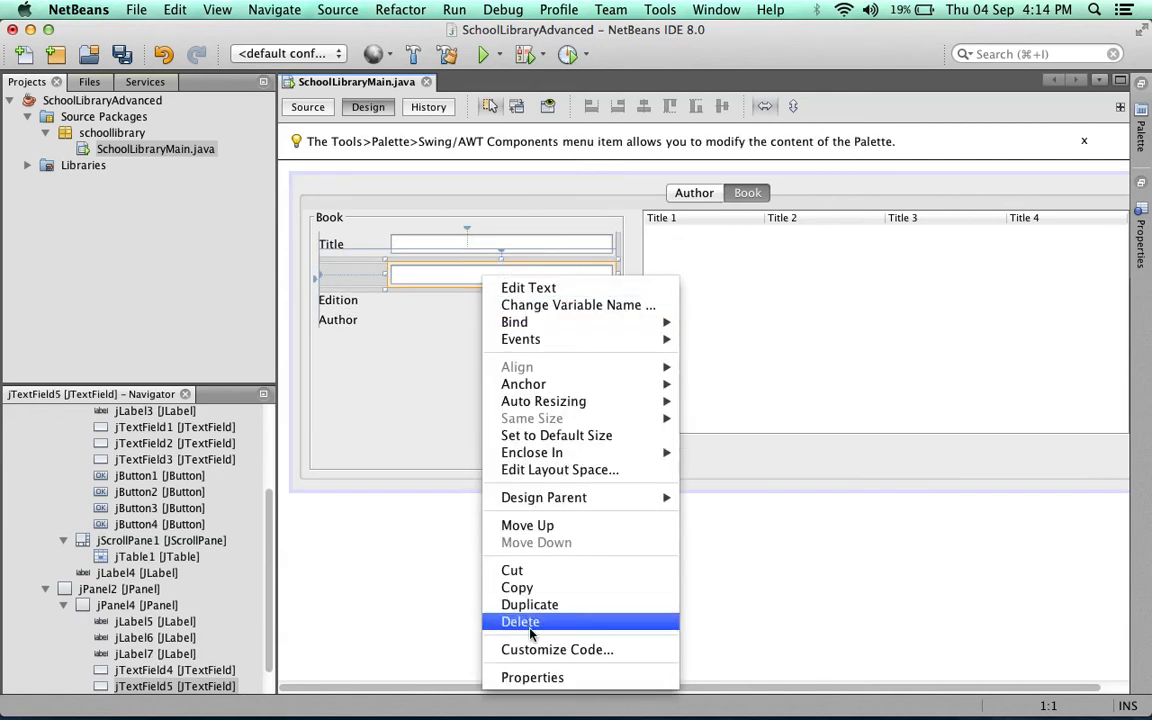
left_click(531, 606)
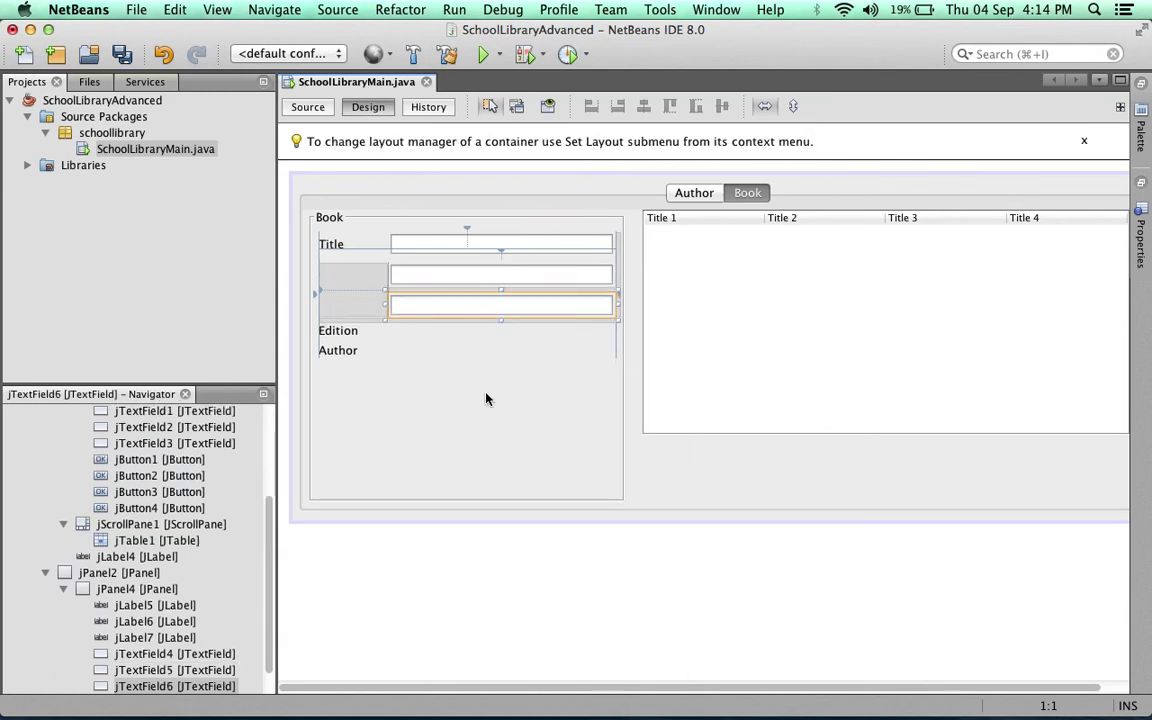
left_click(338, 334)
left_click_drag(337, 334, 337, 272)
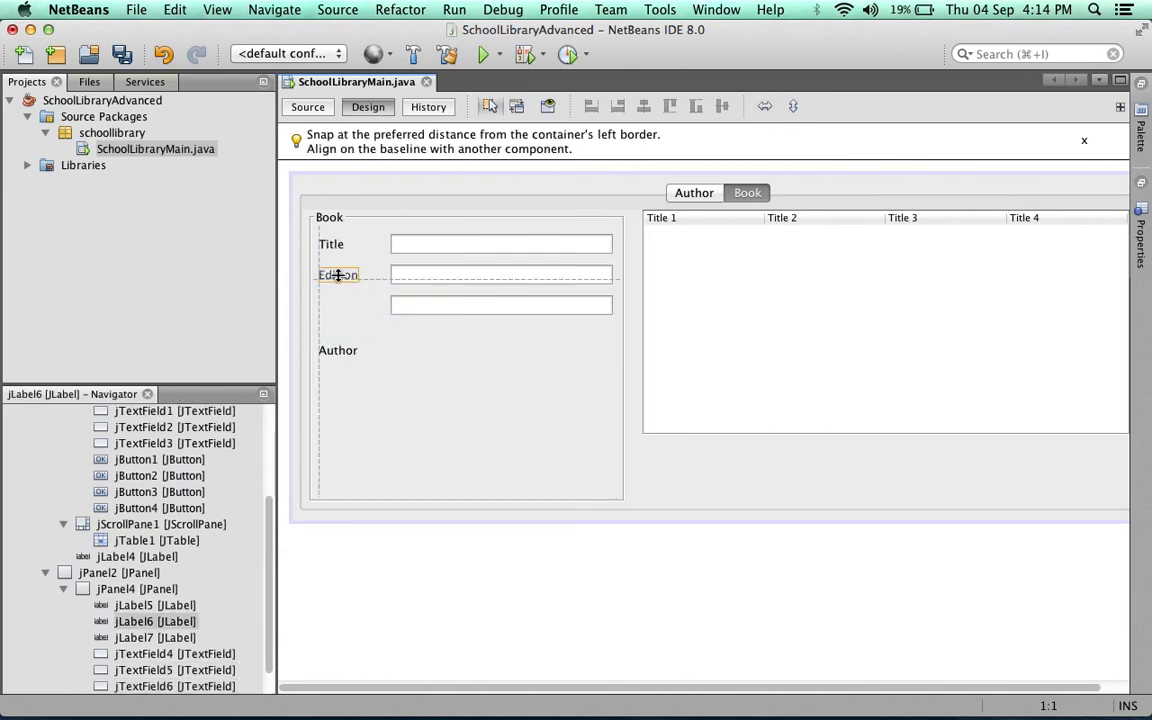
left_click_drag(338, 356, 338, 306)
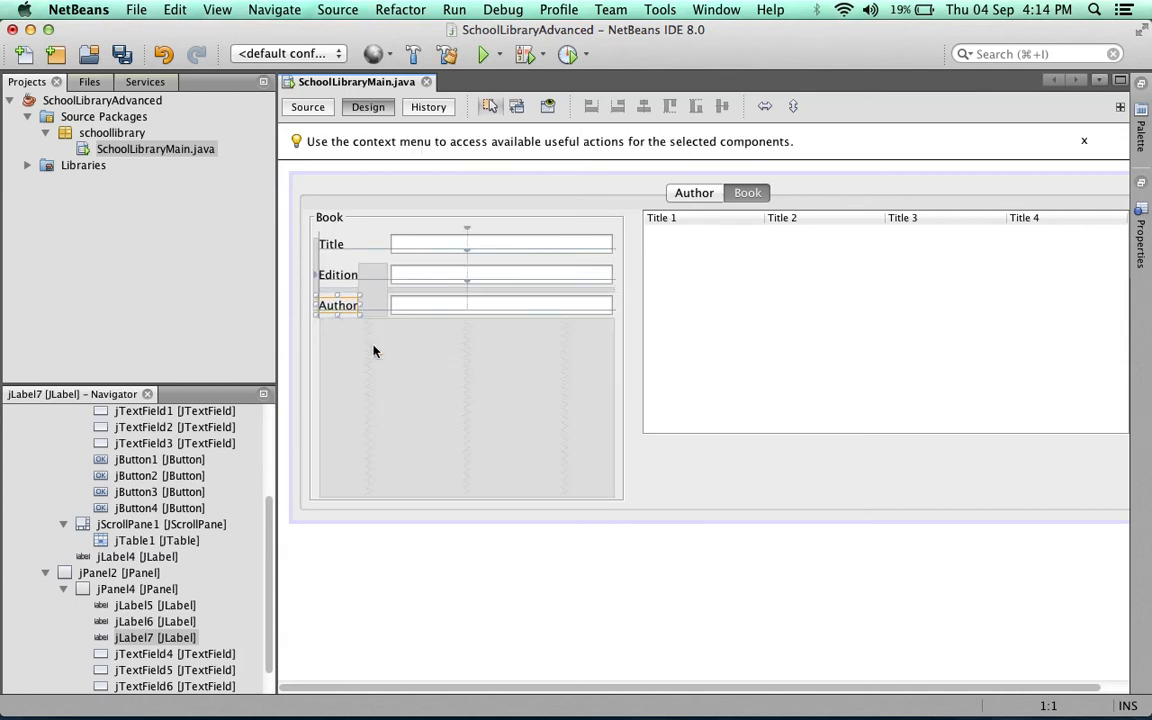
left_click(466, 410)
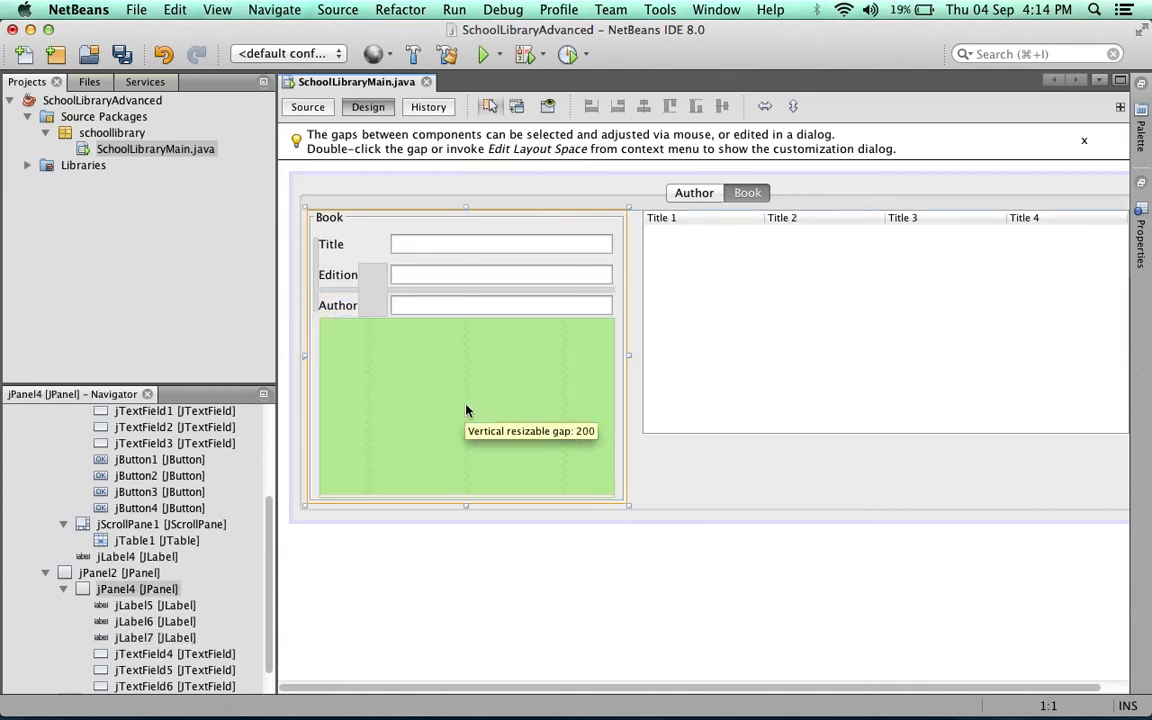
left_click(446, 313)
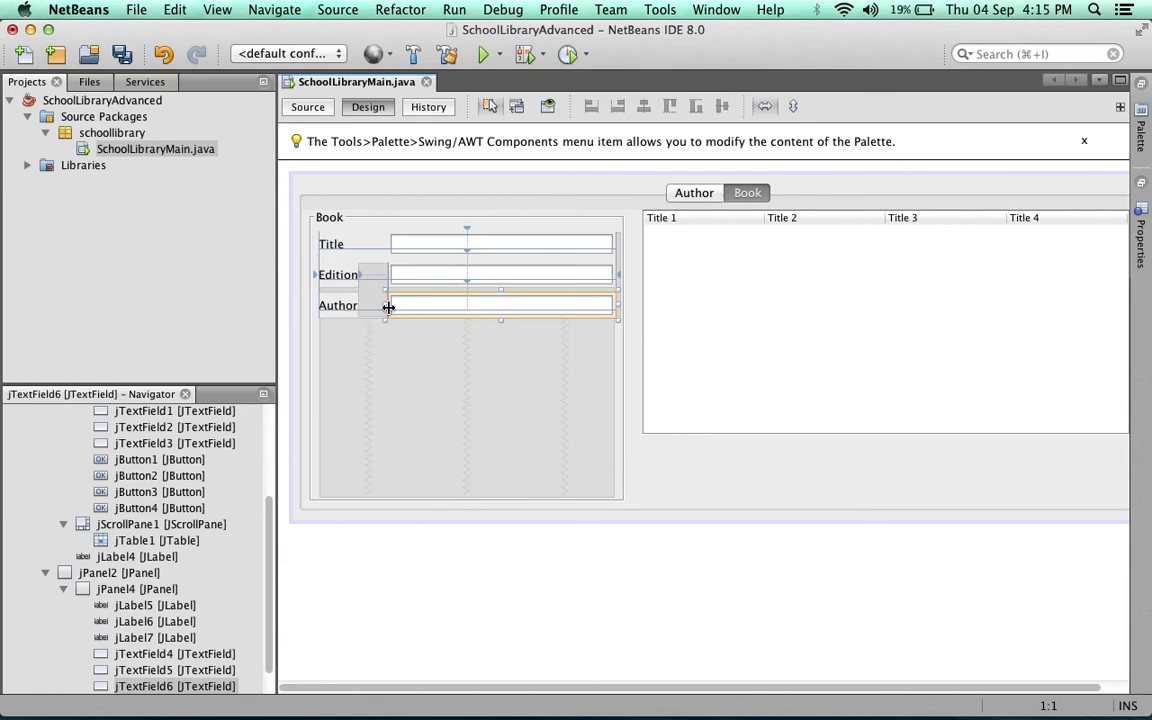
- Delete the Author text field and place a combo box beside the Author label
right_click(452, 309)
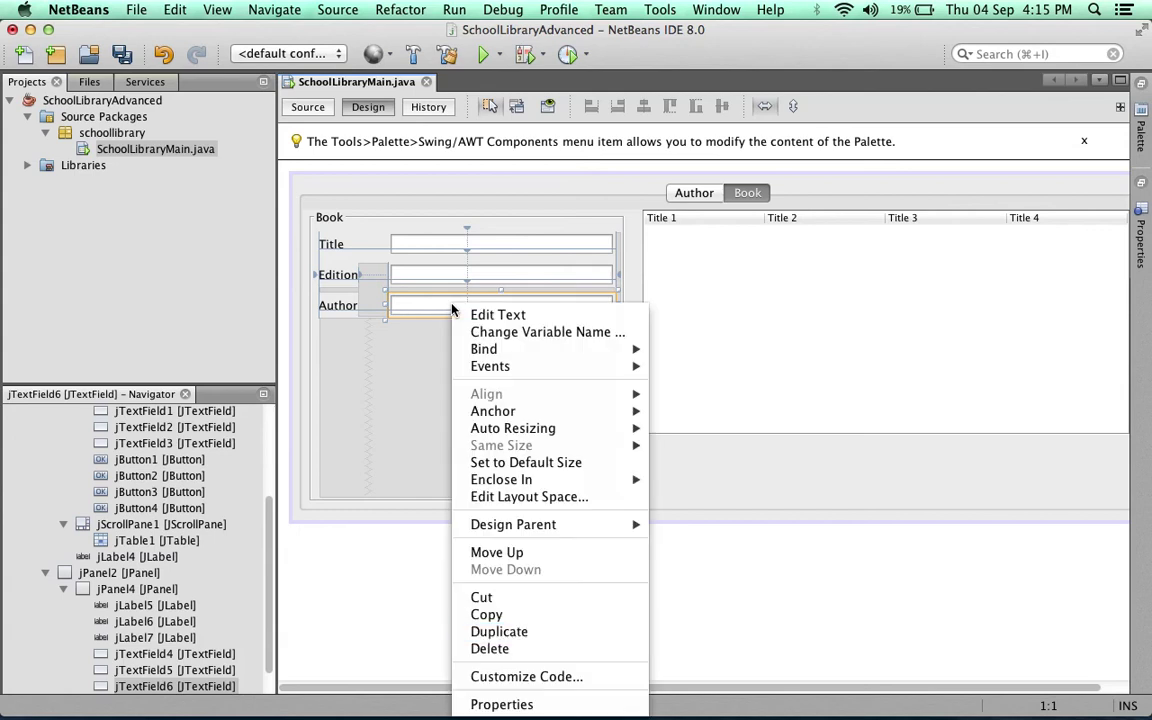
left_click(510, 650)
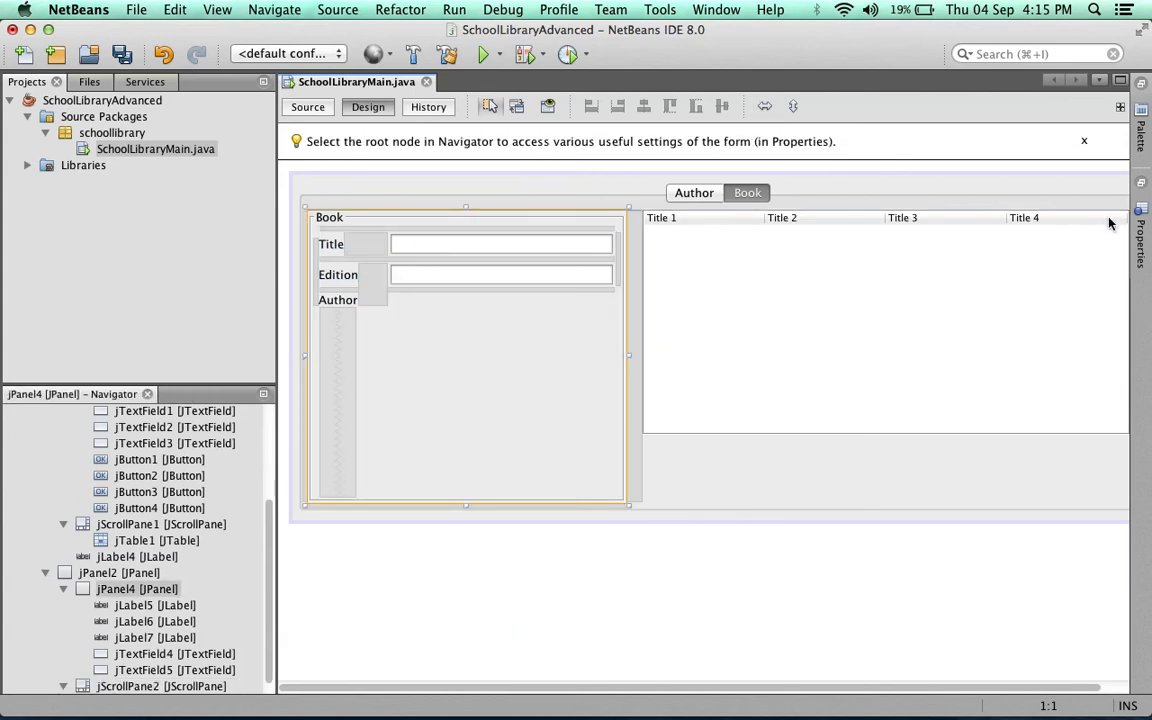
left_click(1141, 240)
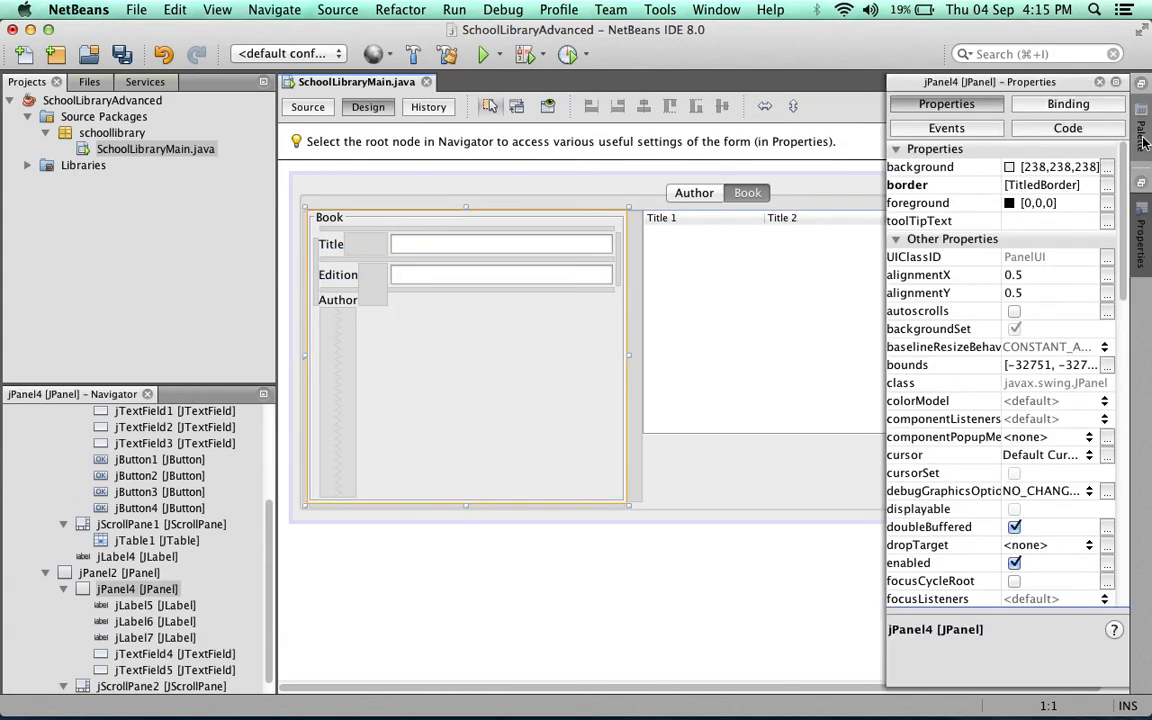
left_click(1141, 135)
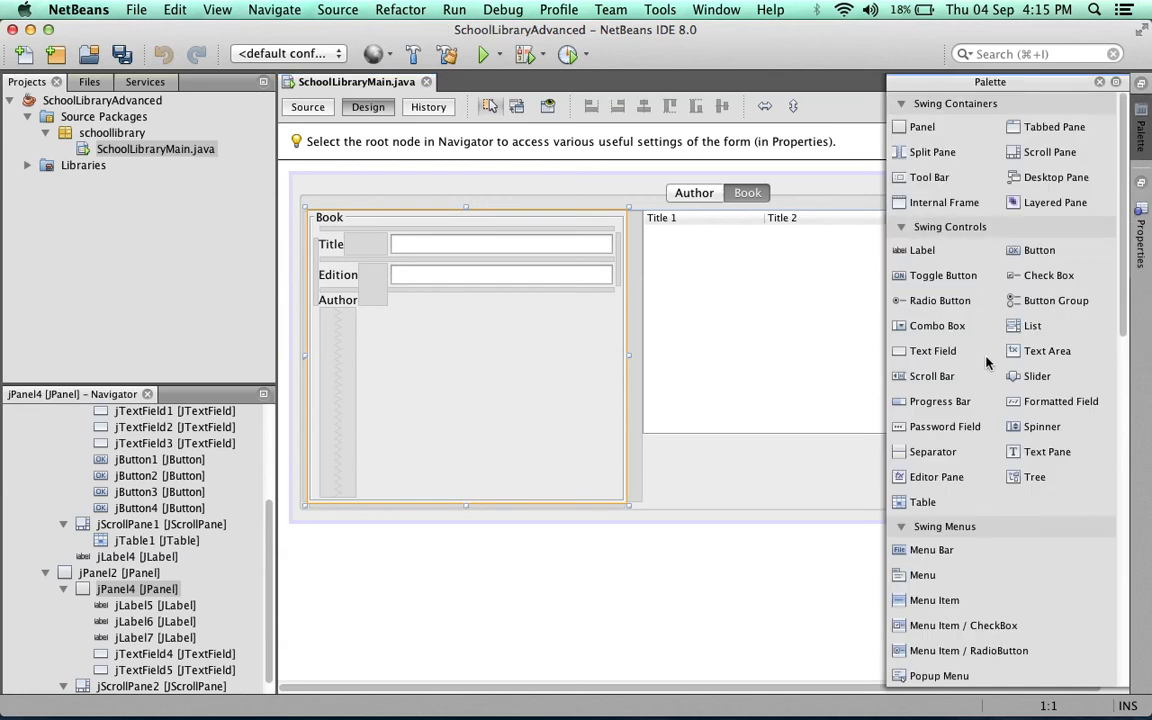
left_click(937, 325)
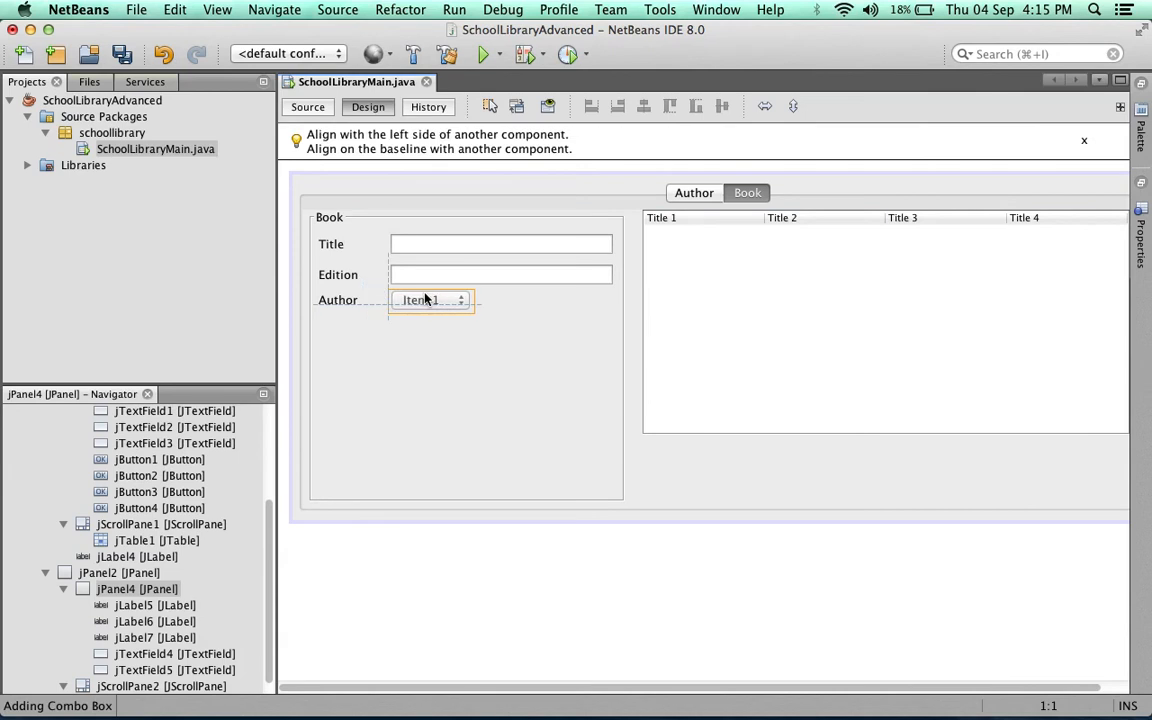
left_click(421, 300)
- Widen the combo box to match the fields and shrink the Book panel to fit its rows
left_click_drag(476, 304, 612, 316)
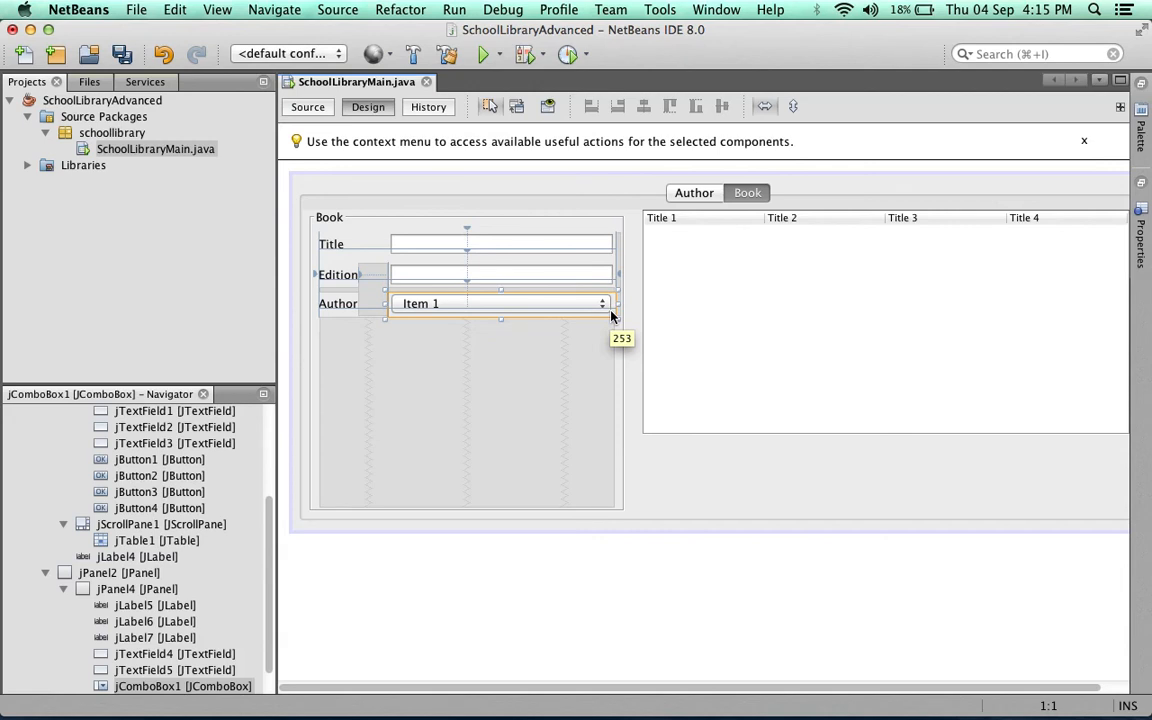
left_click(470, 395)
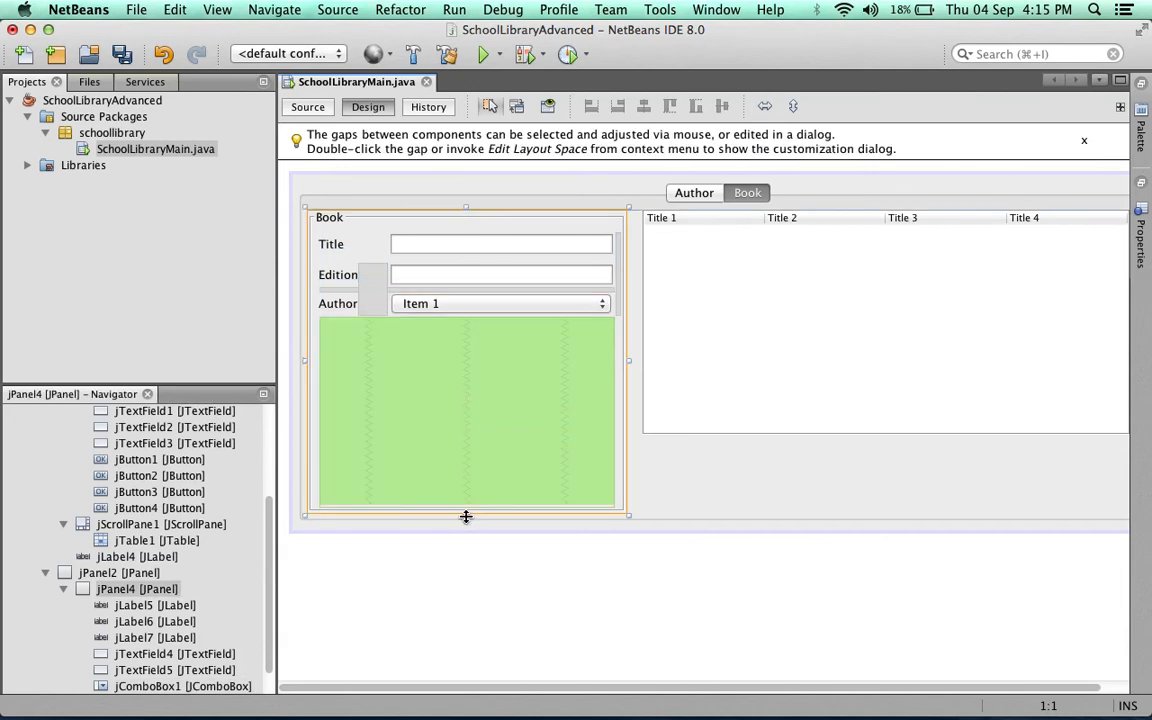
left_click_drag(465, 517, 484, 358)
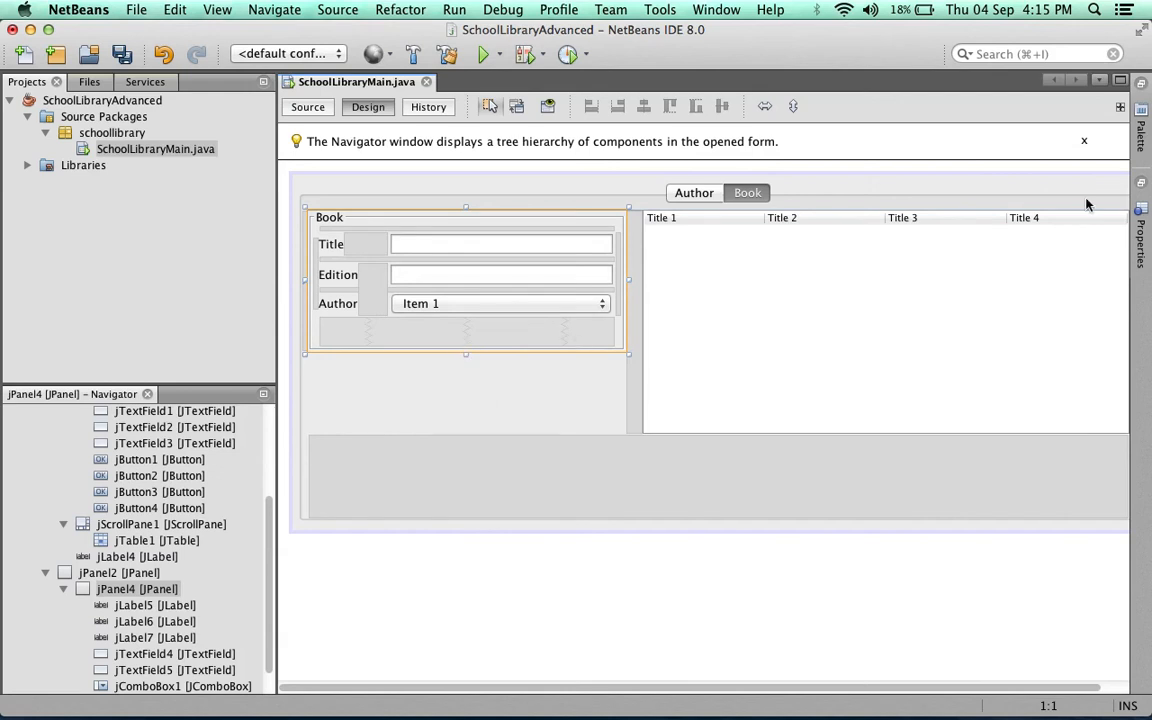
- Place a new label below the Book panel and make the panel taller again
left_click(1141, 135)
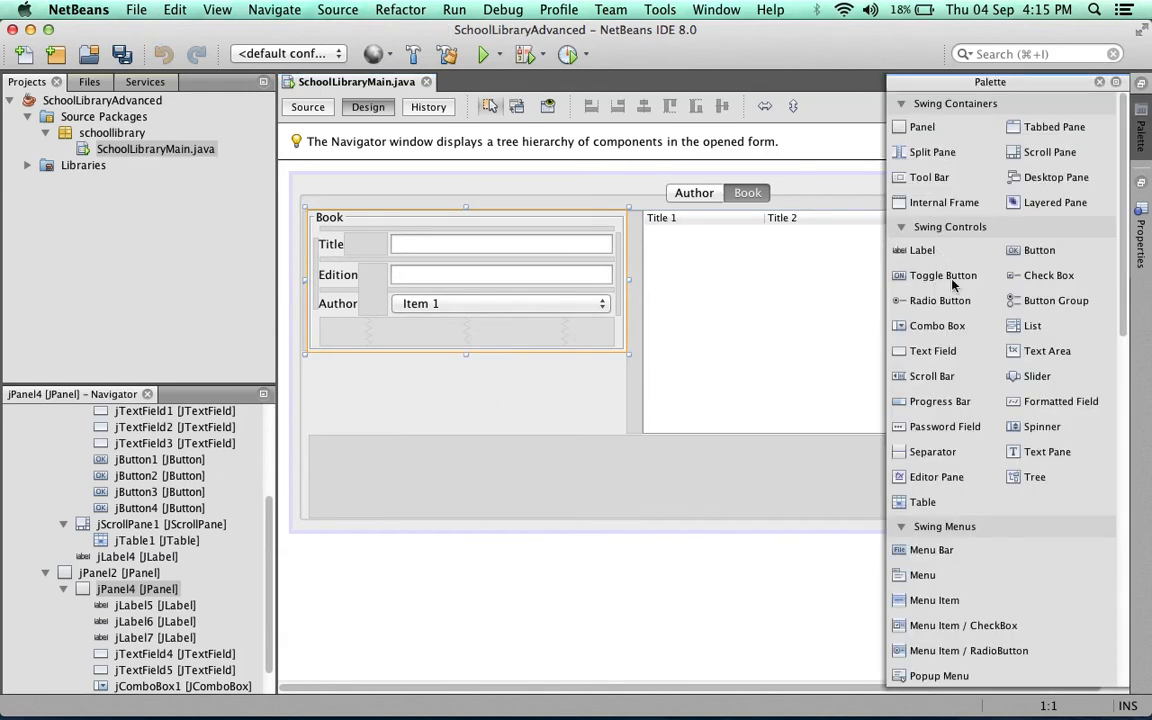
left_click(930, 227)
left_click(903, 227)
left_click(903, 249)
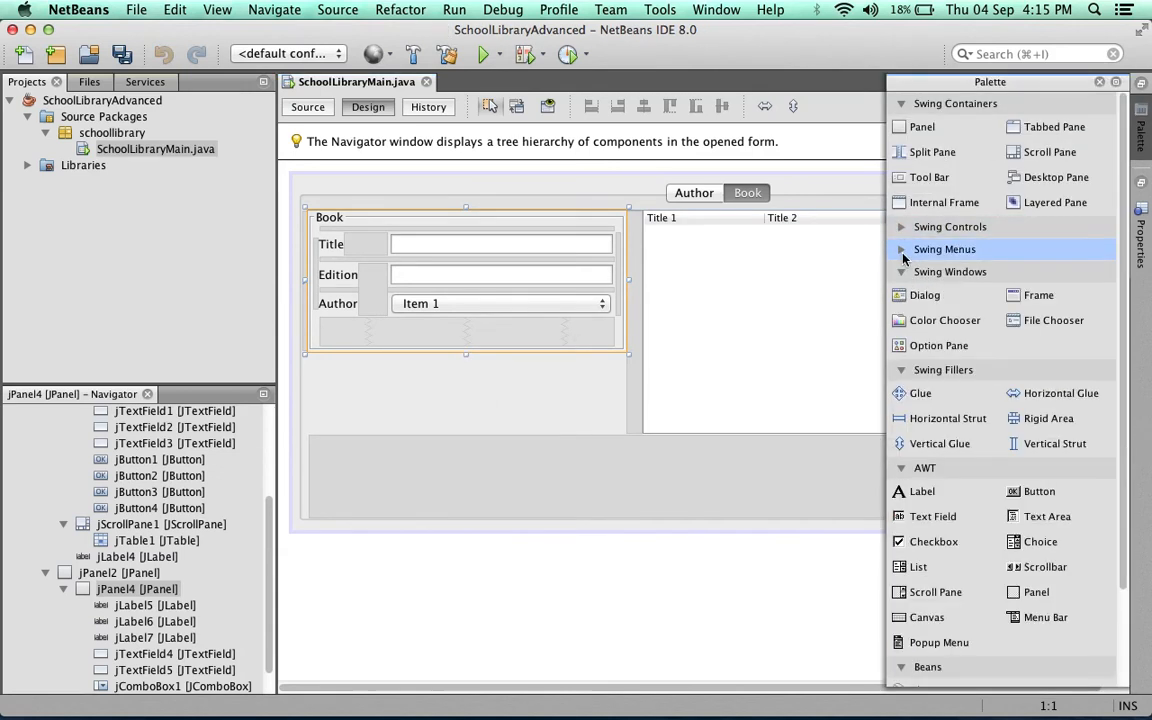
left_click(901, 228)
left_click(922, 250)
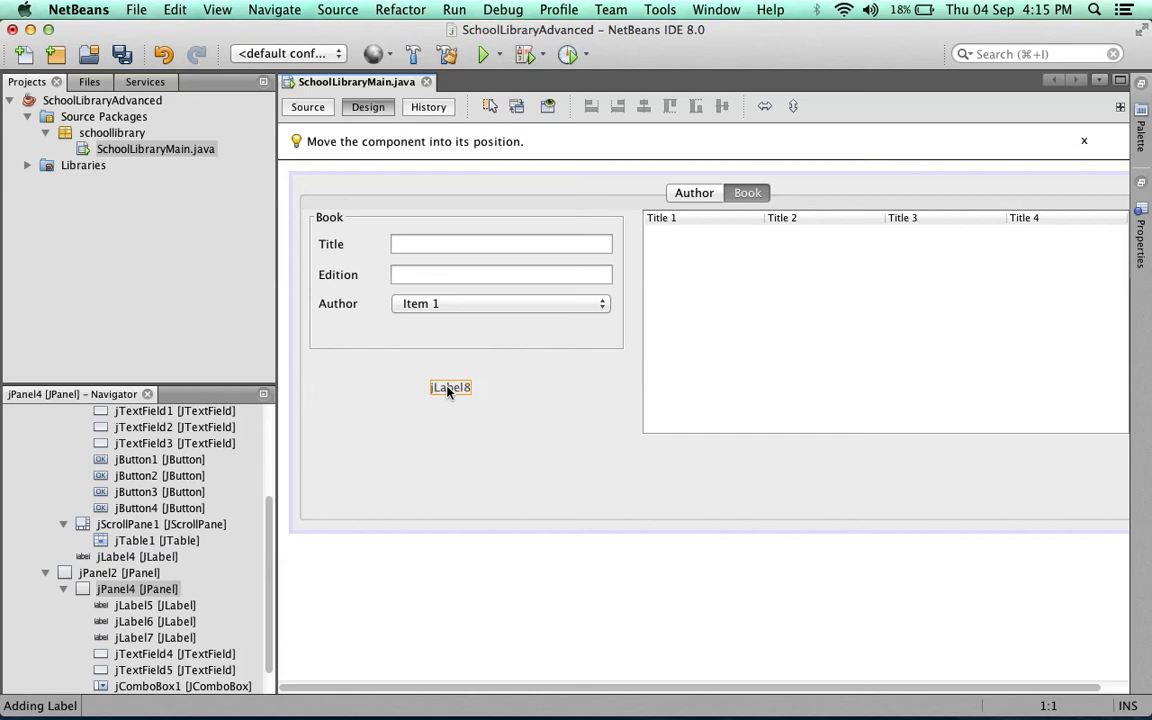
left_click(447, 391)
left_click(465, 340)
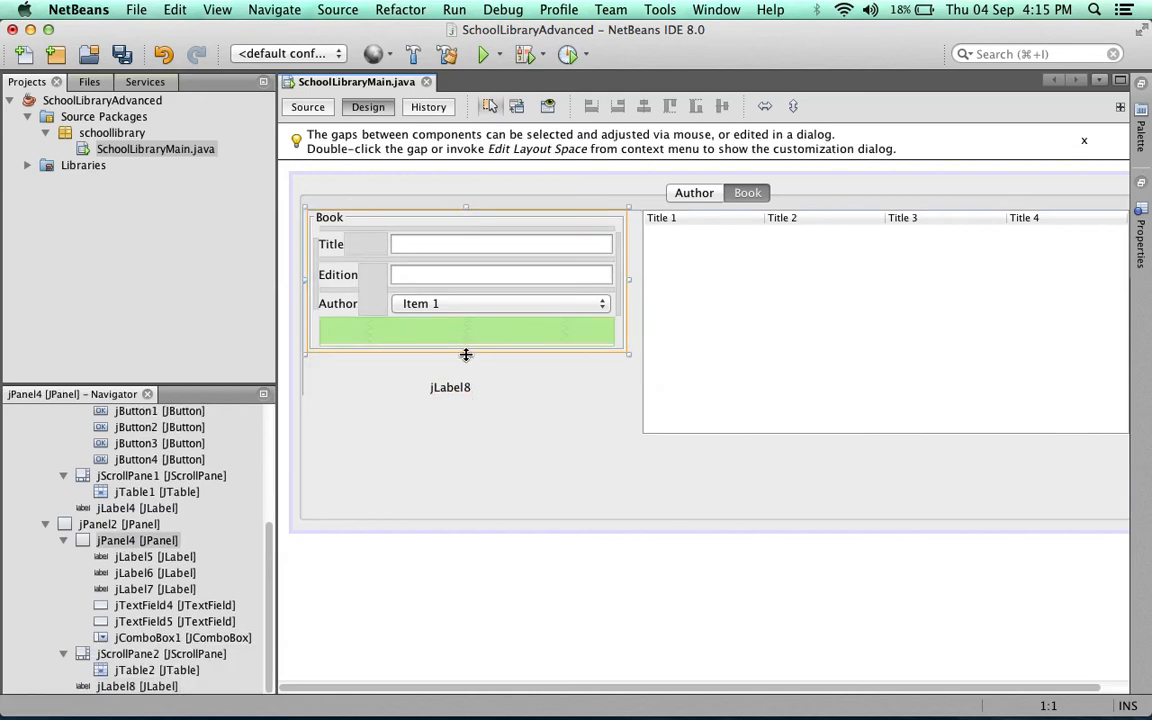
left_click_drag(465, 354, 468, 372)
- Add two buttons below the Author row and duplicate one into a third in the same row
left_click(1141, 128)
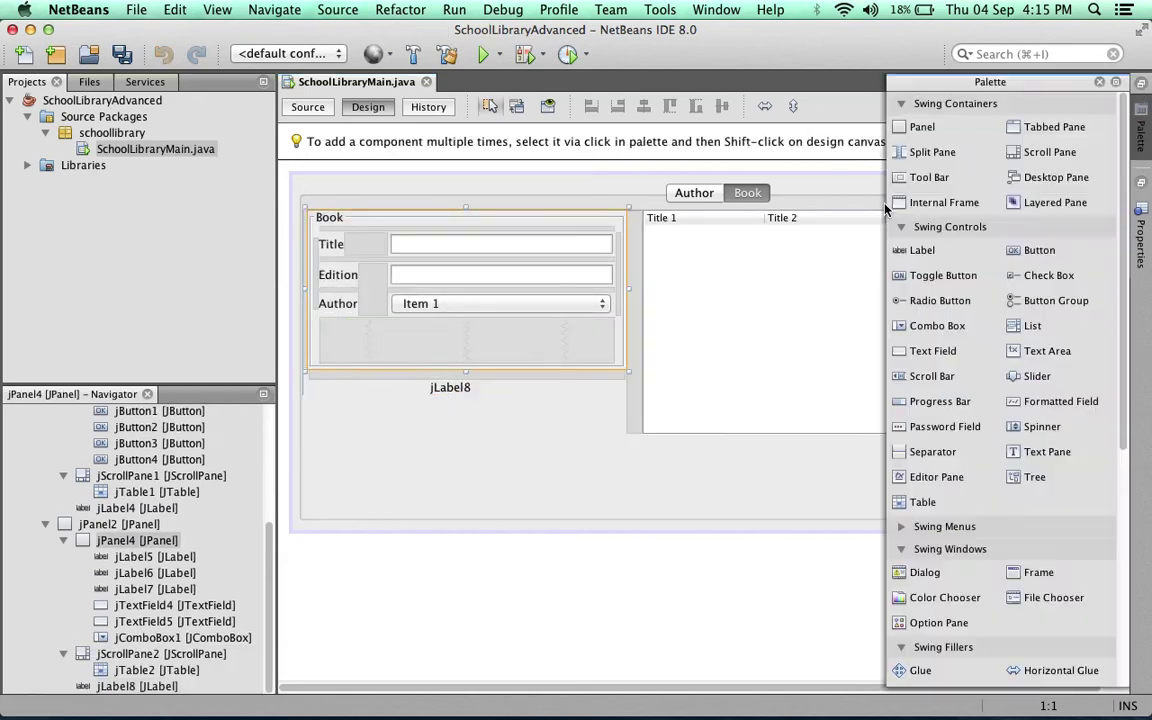
left_click(1038, 250)
left_click(352, 348)
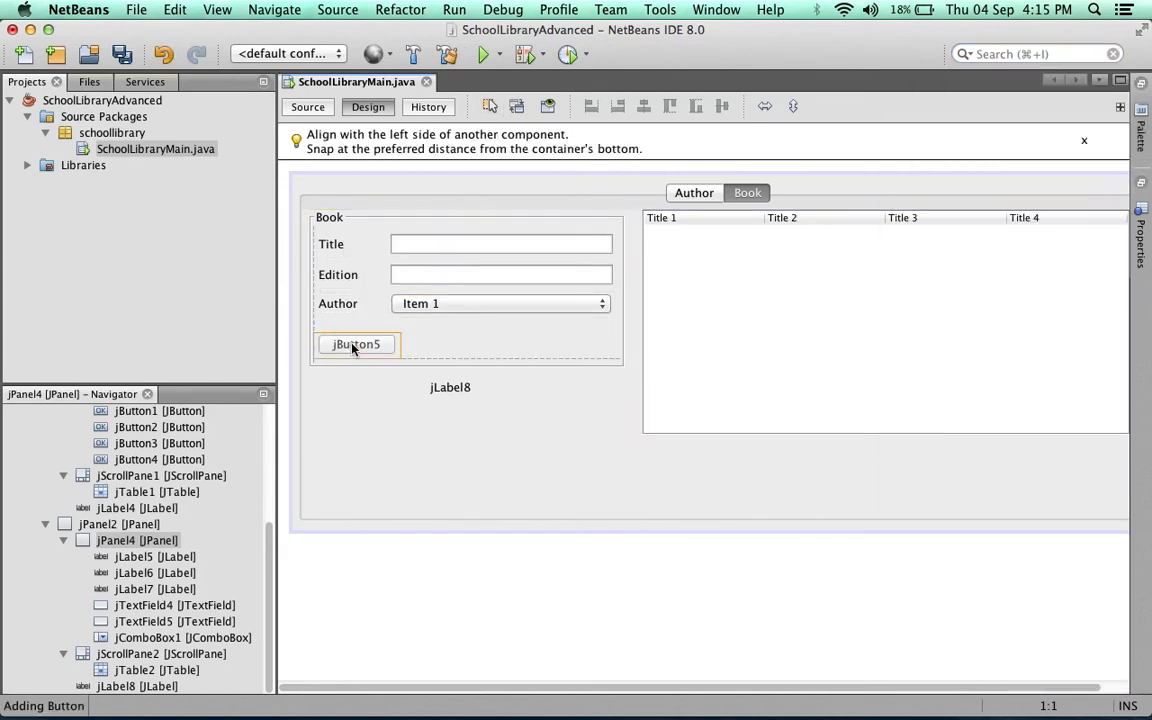
left_click(352, 348)
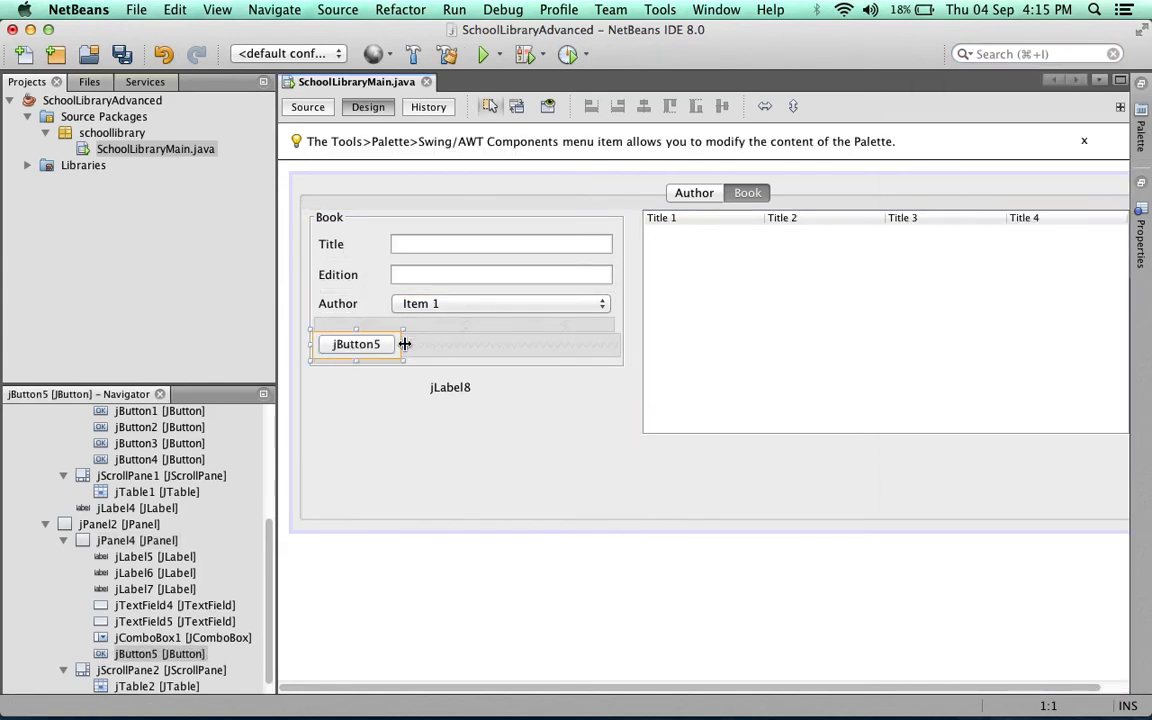
left_click_drag(398, 344, 396, 344)
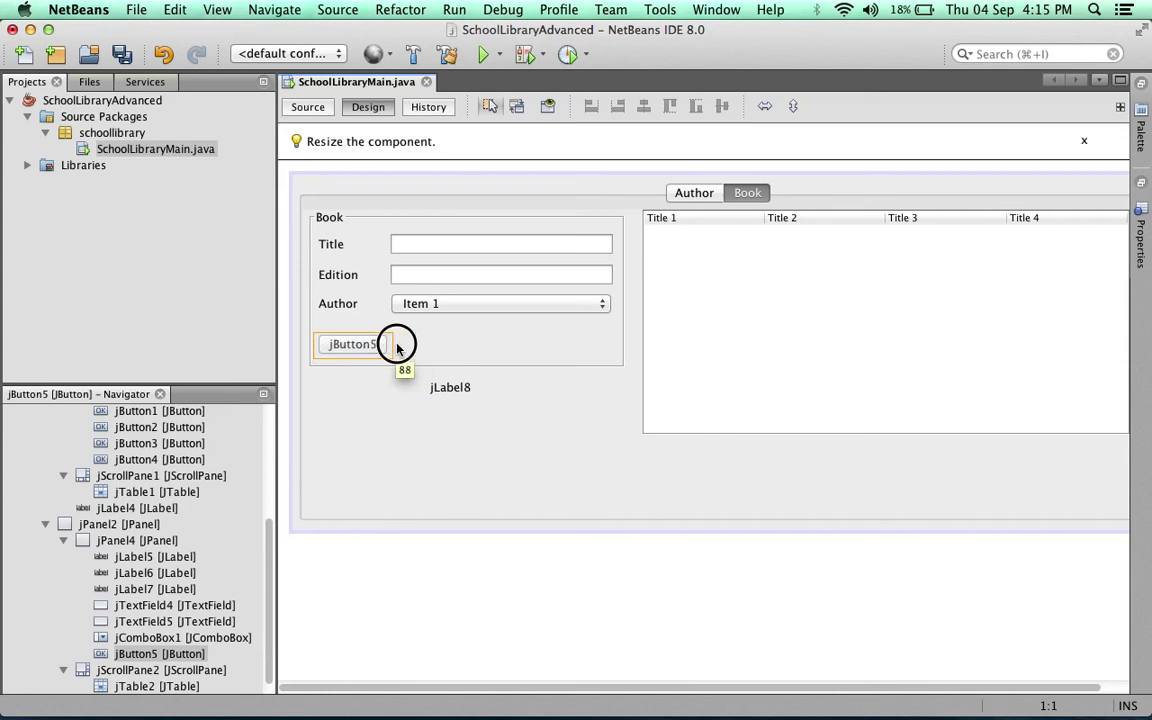
left_click(1141, 128)
left_click(1039, 250)
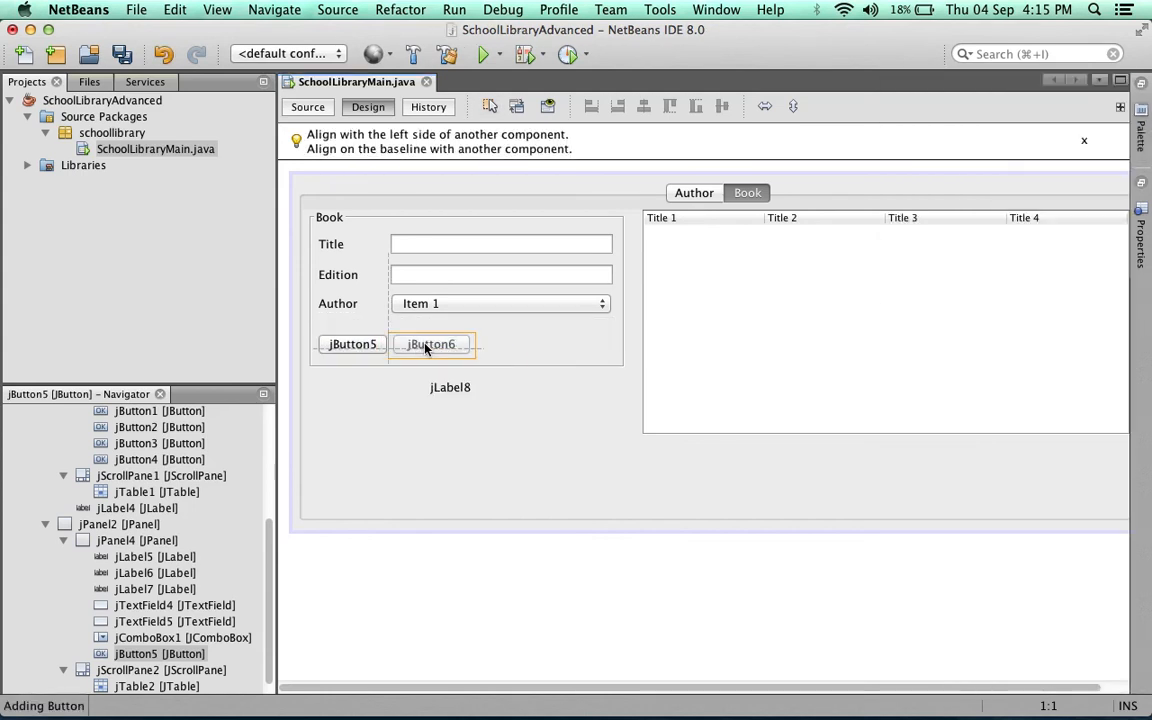
left_click(426, 347)
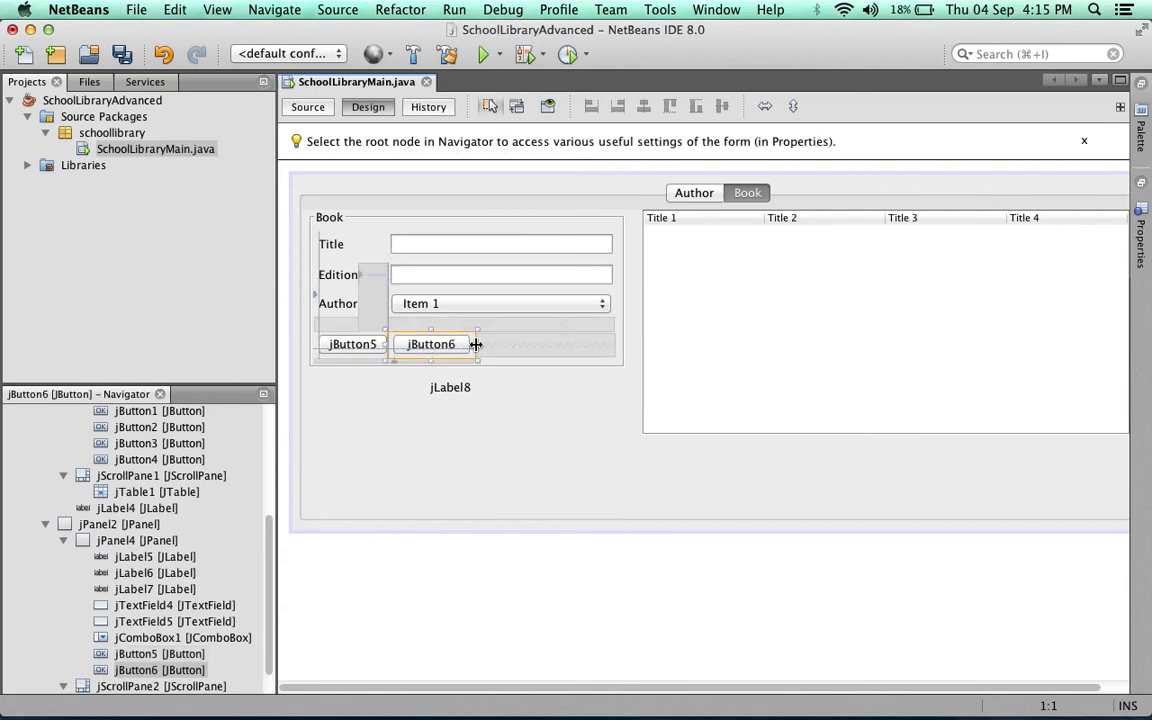
left_click(430, 347)
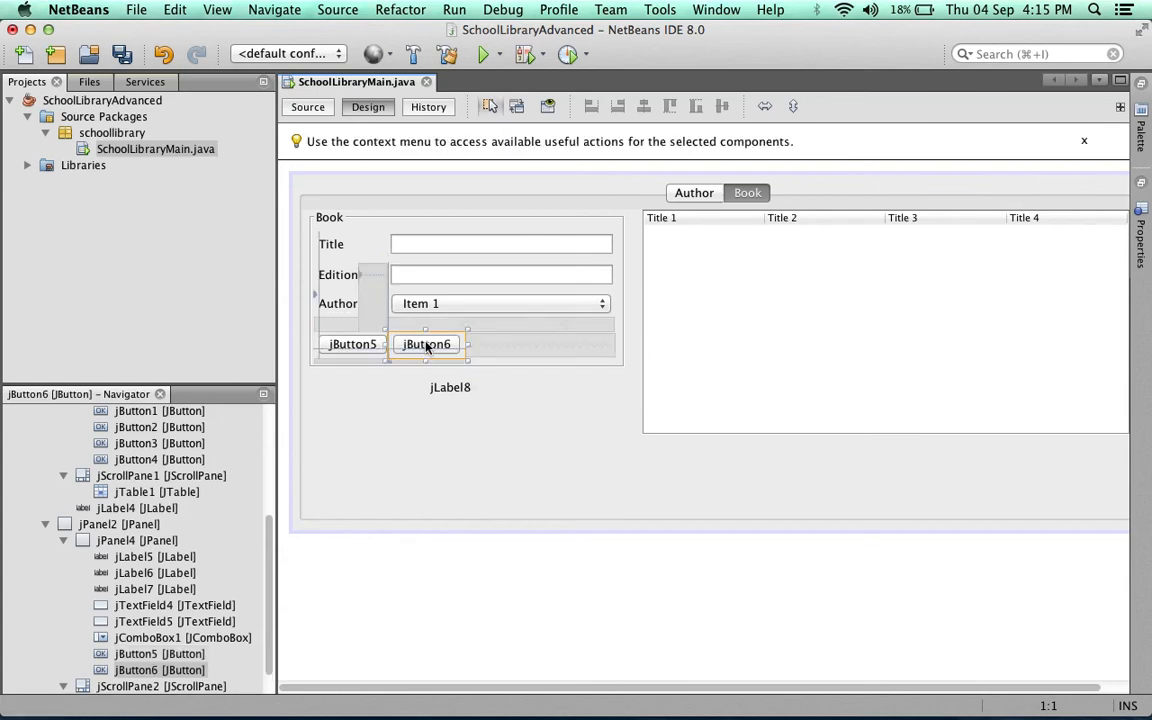
right_click(428, 347)
left_click(460, 632)
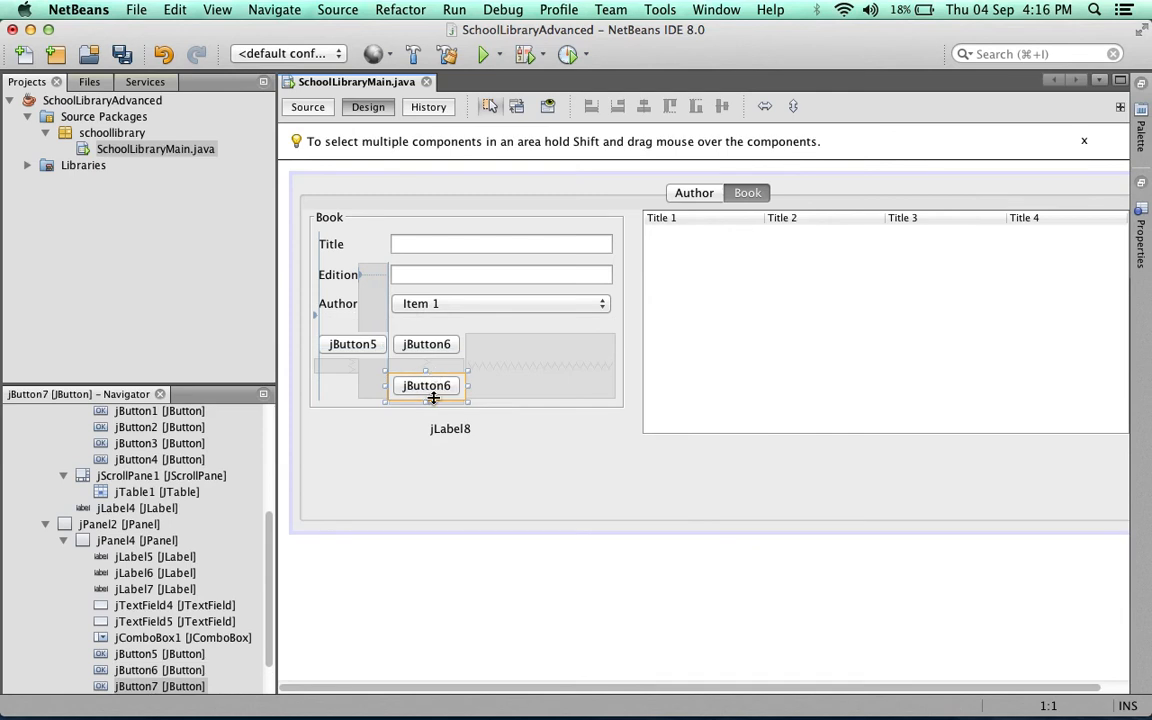
left_click_drag(427, 386, 503, 348)
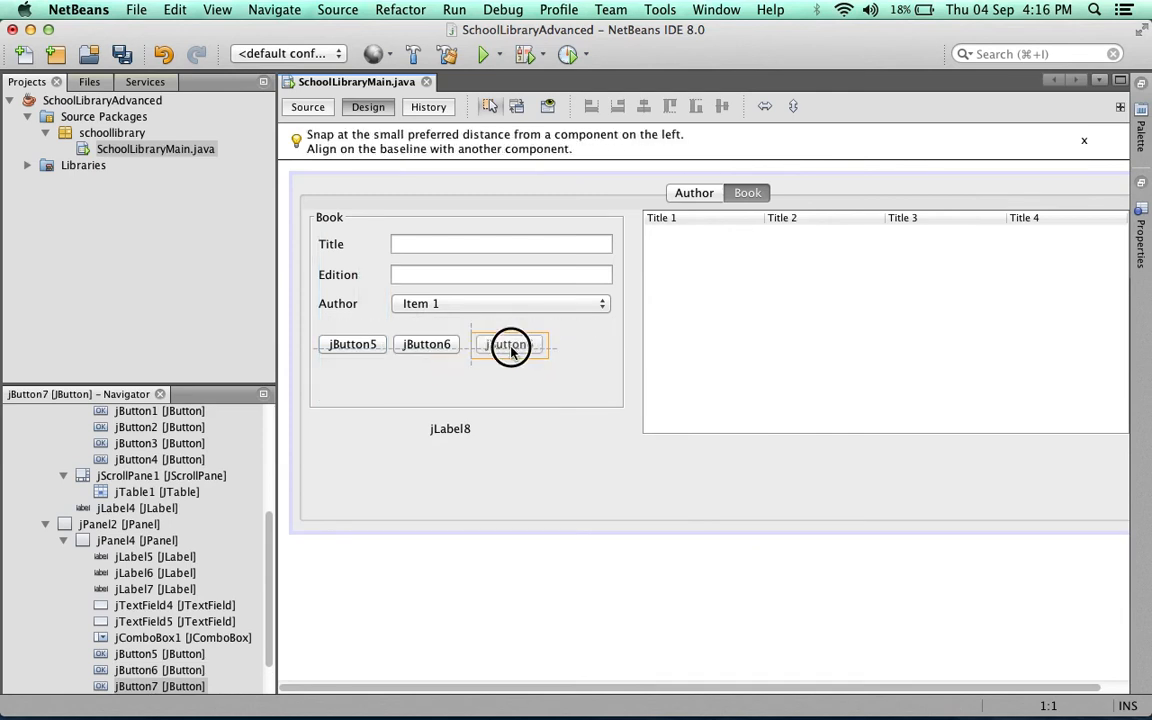
- Copy the third button, paste a fourth and line it up at the right end of the row
left_click(503, 348)
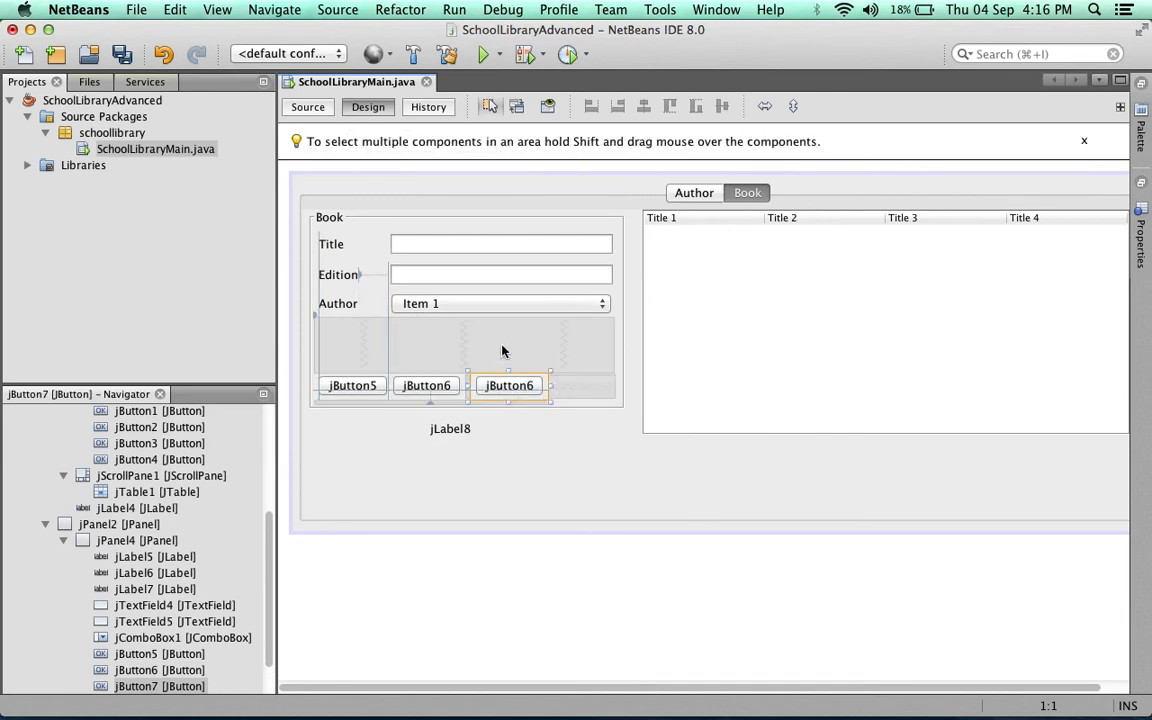
right_click(503, 348)
left_click(495, 386)
right_click(495, 386)
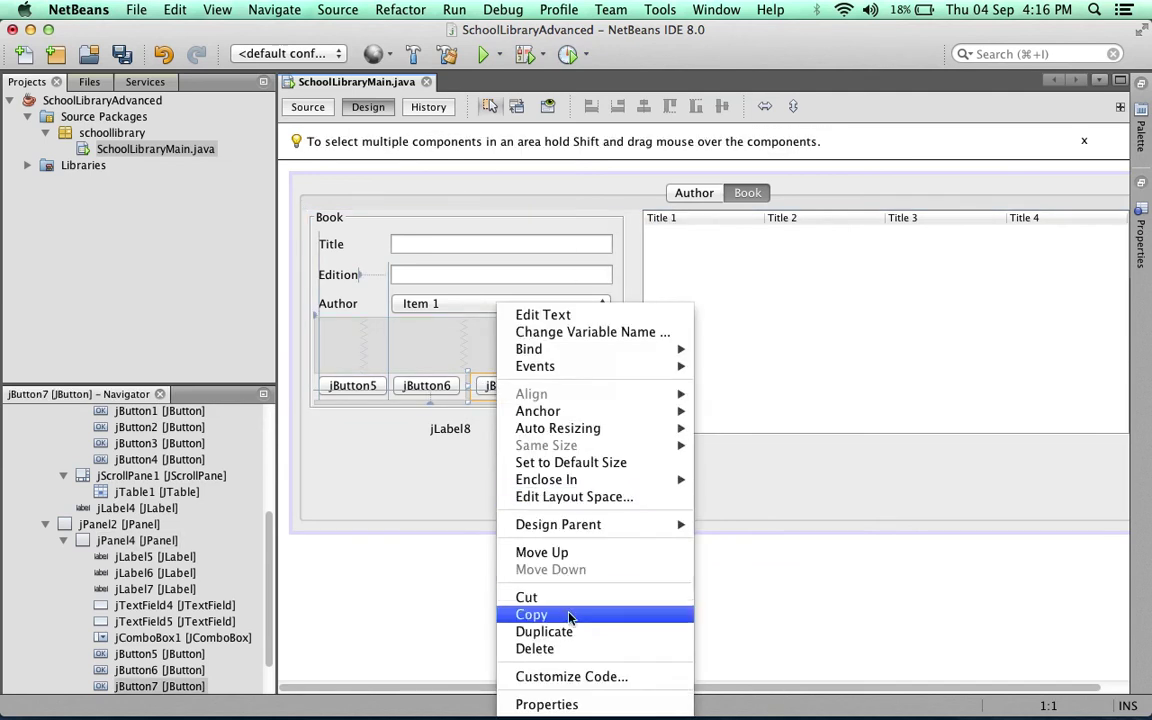
left_click(545, 631)
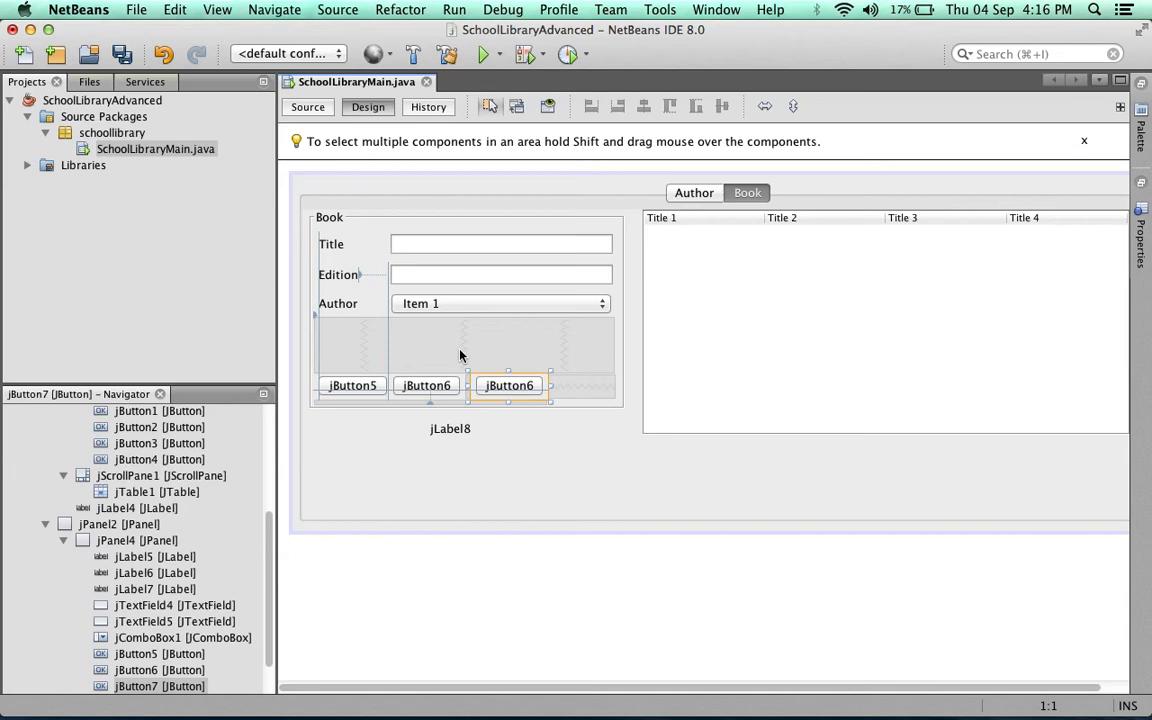
left_click(494, 470)
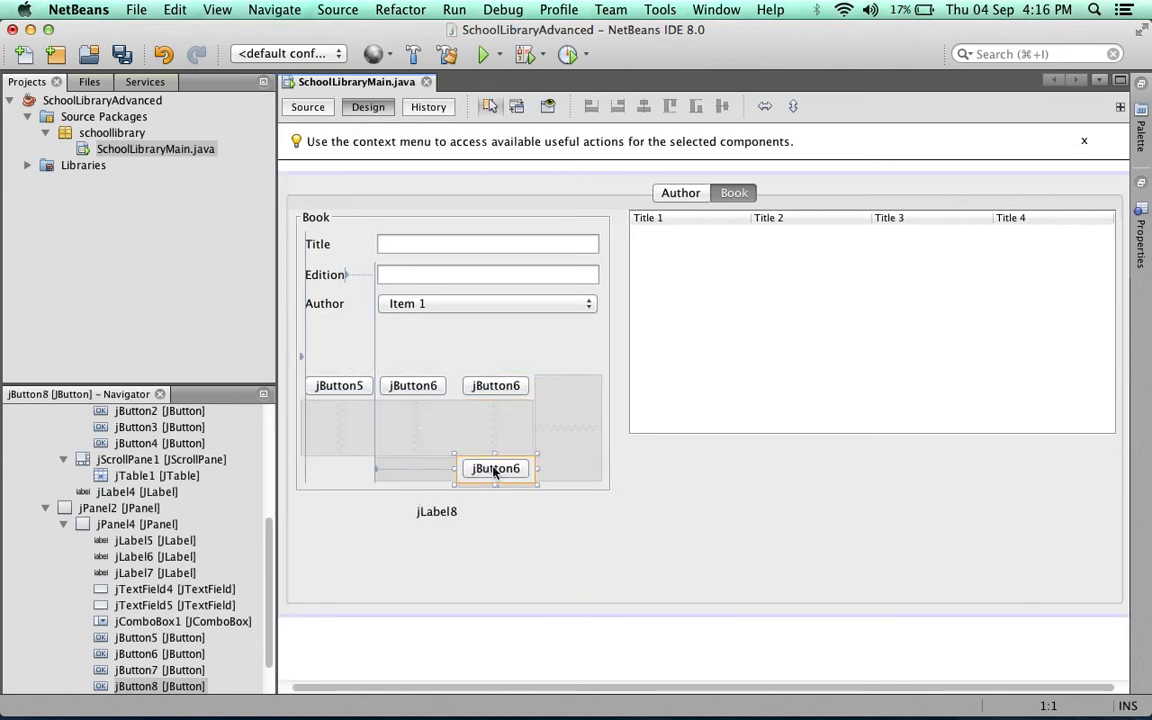
left_click_drag(495, 386, 481, 387)
left_click_drag(496, 468, 570, 387)
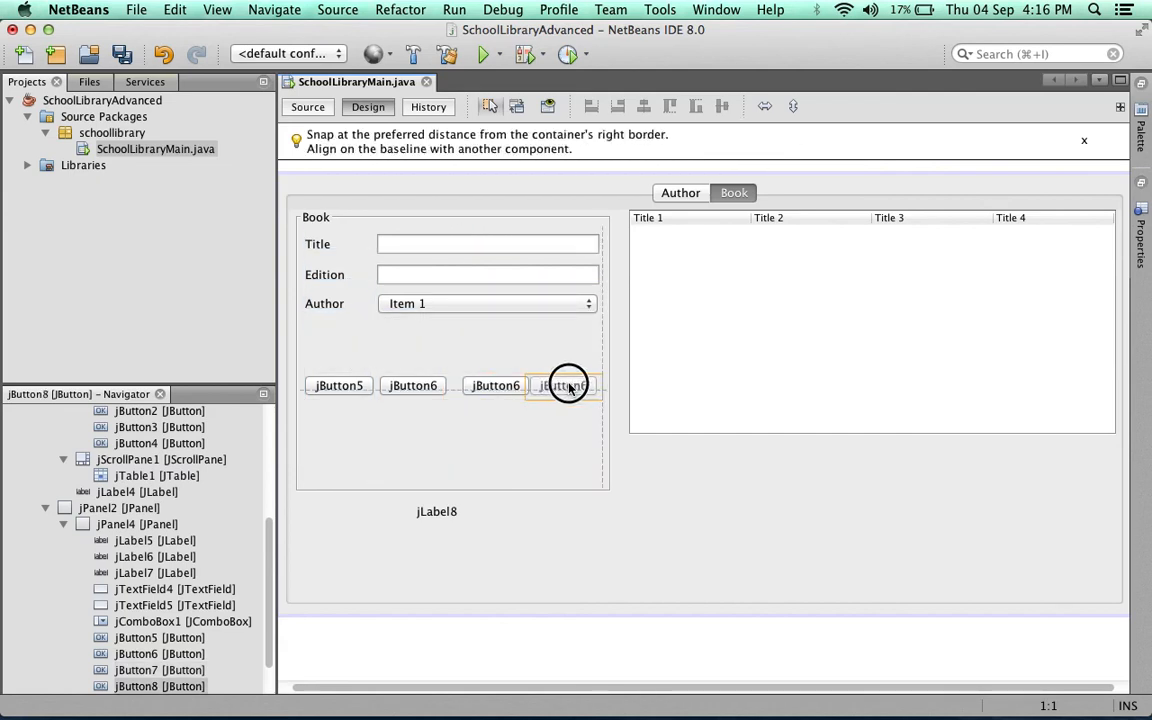
left_click_drag(570, 387, 570, 387)
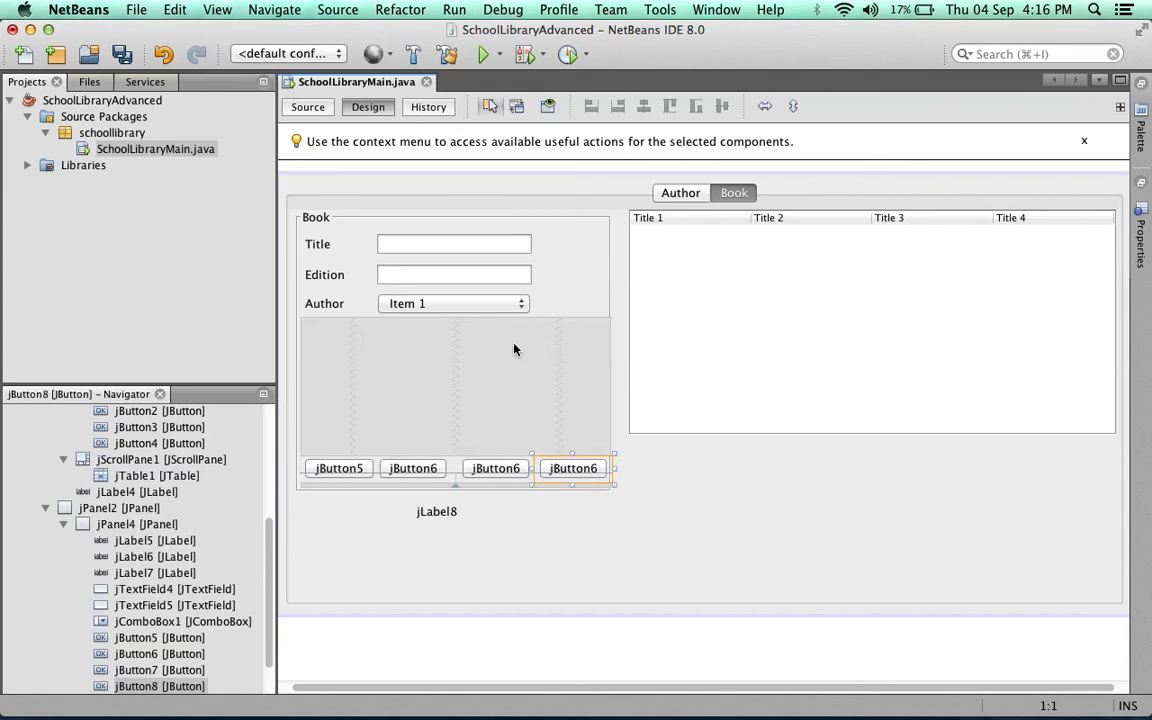
left_click(515, 349)
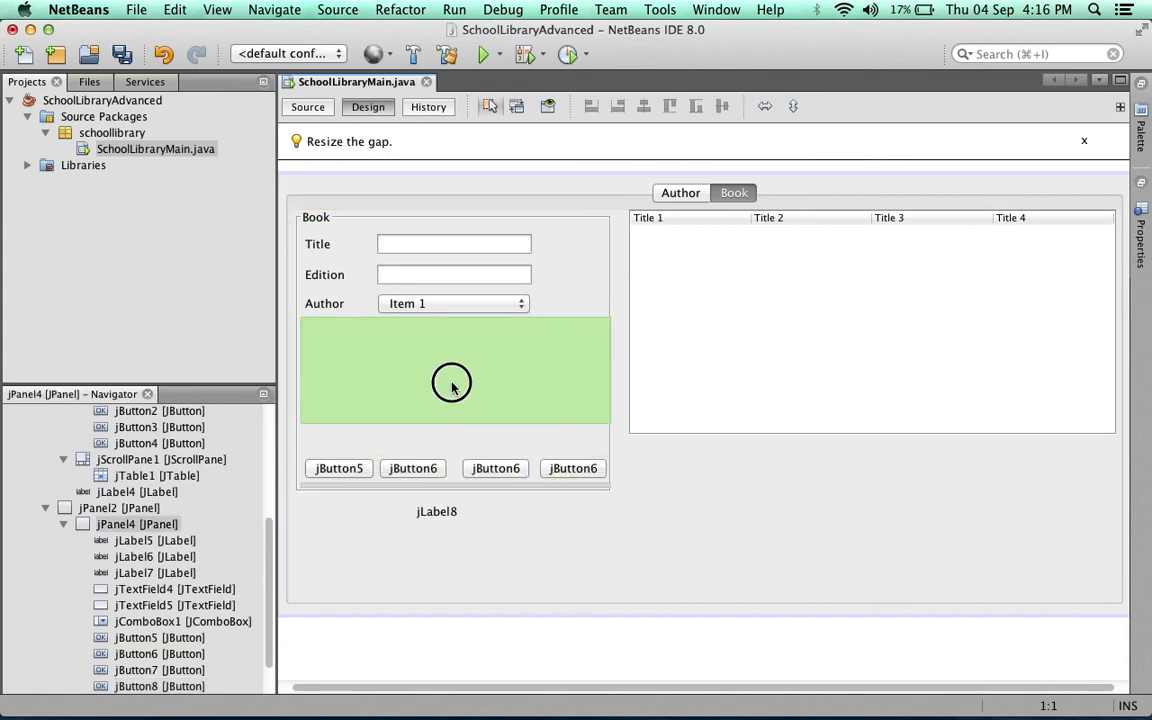
- Pull the button row up under the Author combo box and relabel the first button Insert
left_click_drag(451, 384, 455, 330)
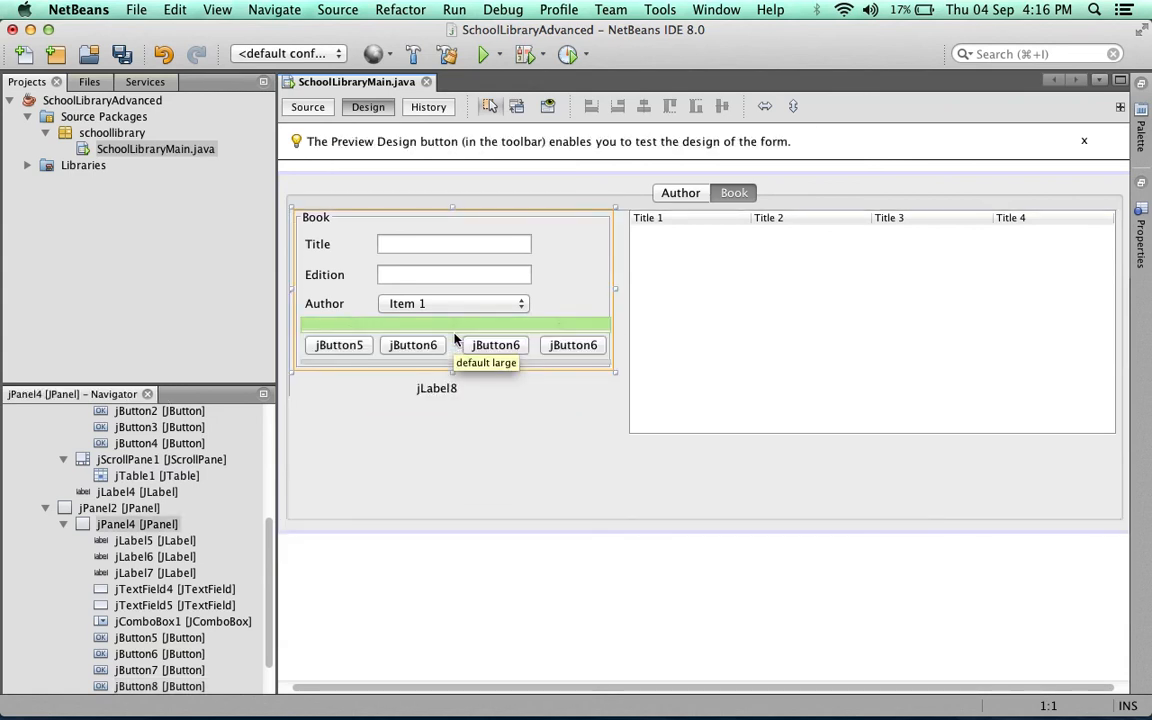
left_click(478, 450)
left_click(335, 345)
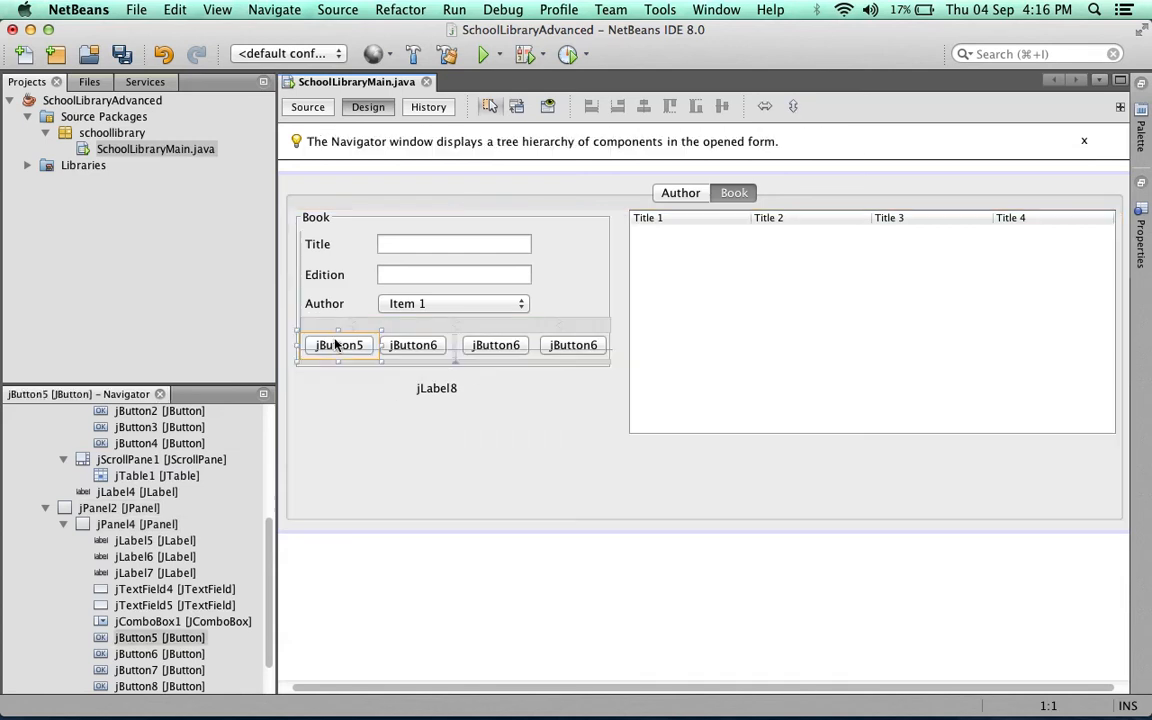
right_click(335, 345)
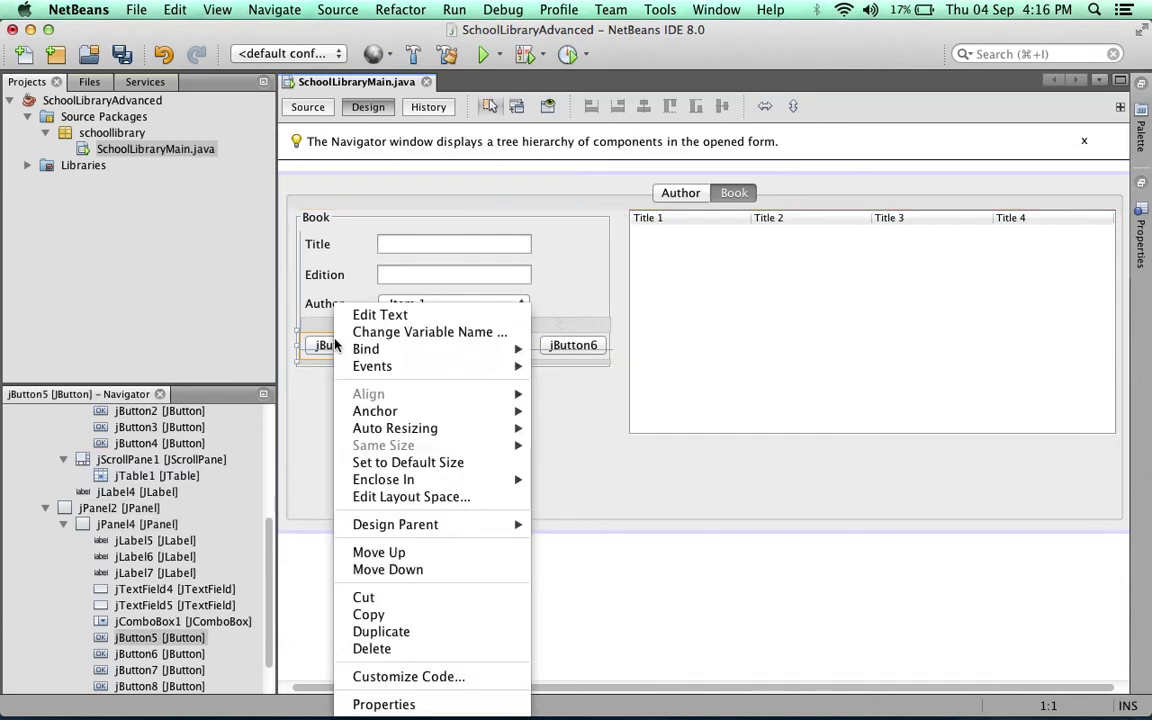
left_click(380, 315)
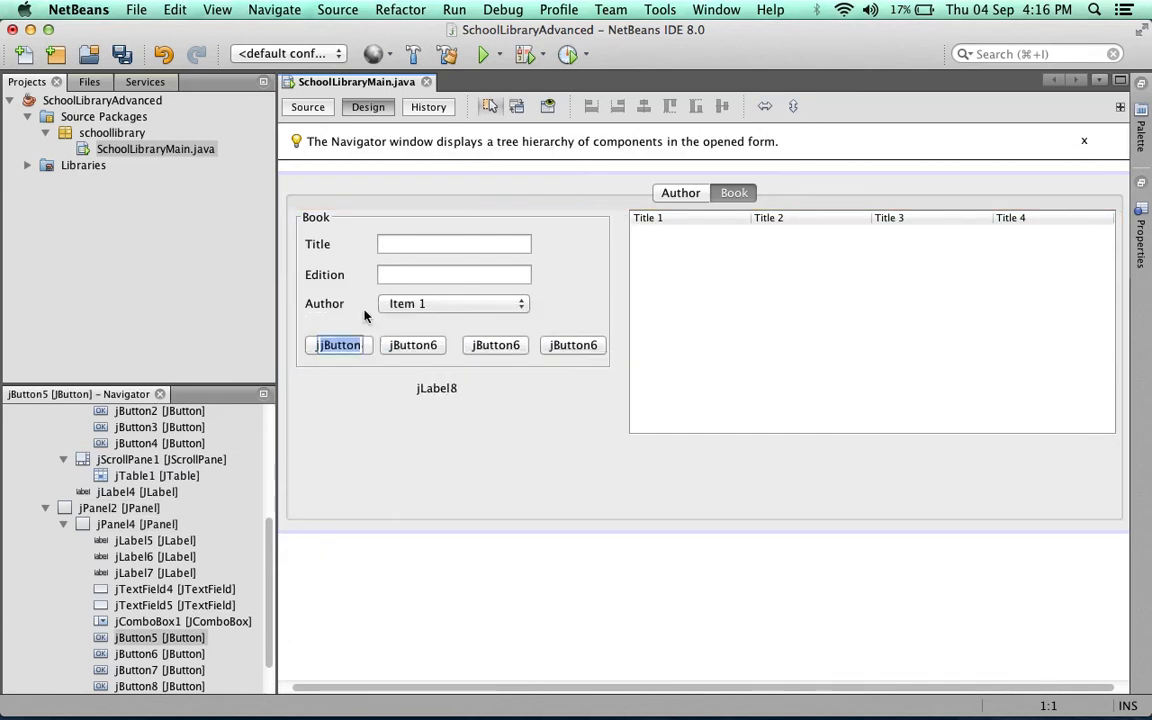
type("Inseet")
key("BackSpace")
key("BackSpace")
type("rt")
left_click(417, 347)
- Relabel the other three buttons Edit, Delete and Clear
right_click(417, 347)
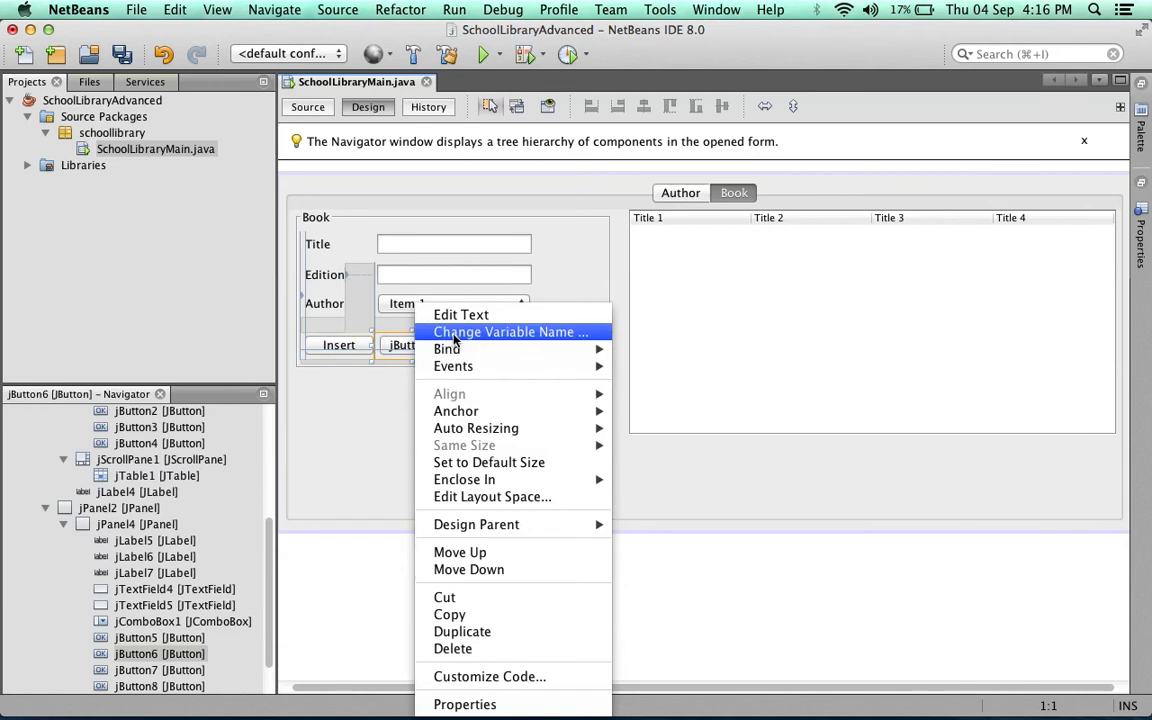
left_click(459, 316)
type("Edit")
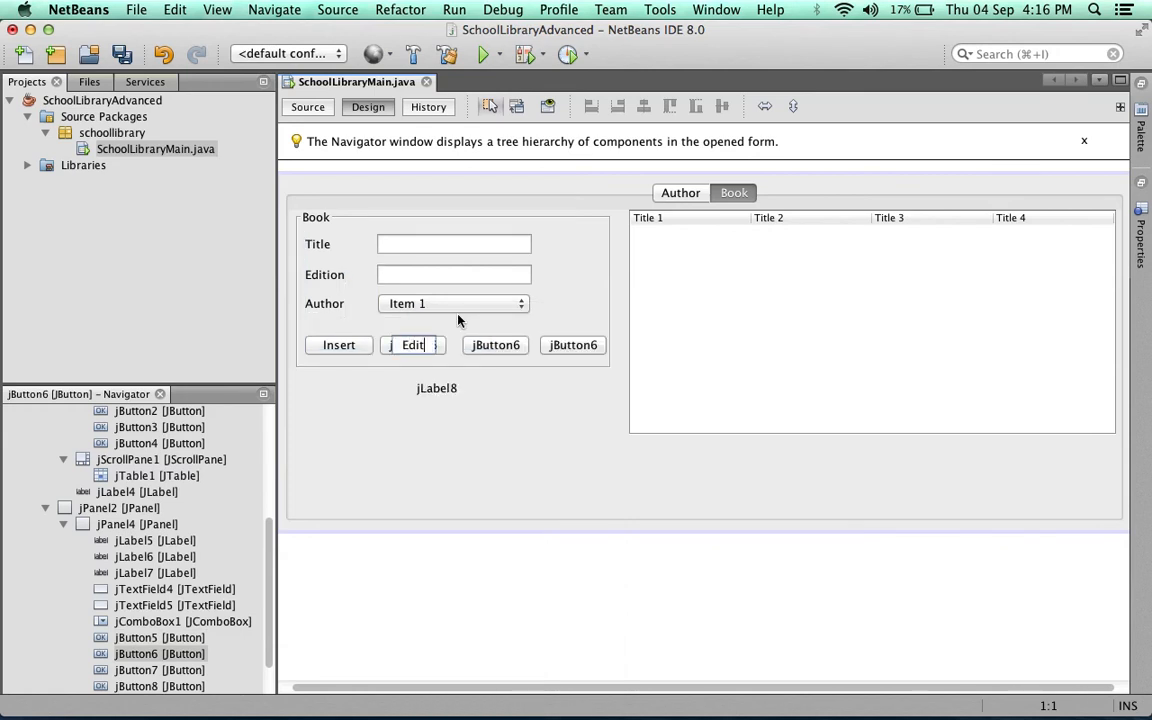
left_click(496, 348)
right_click(496, 348)
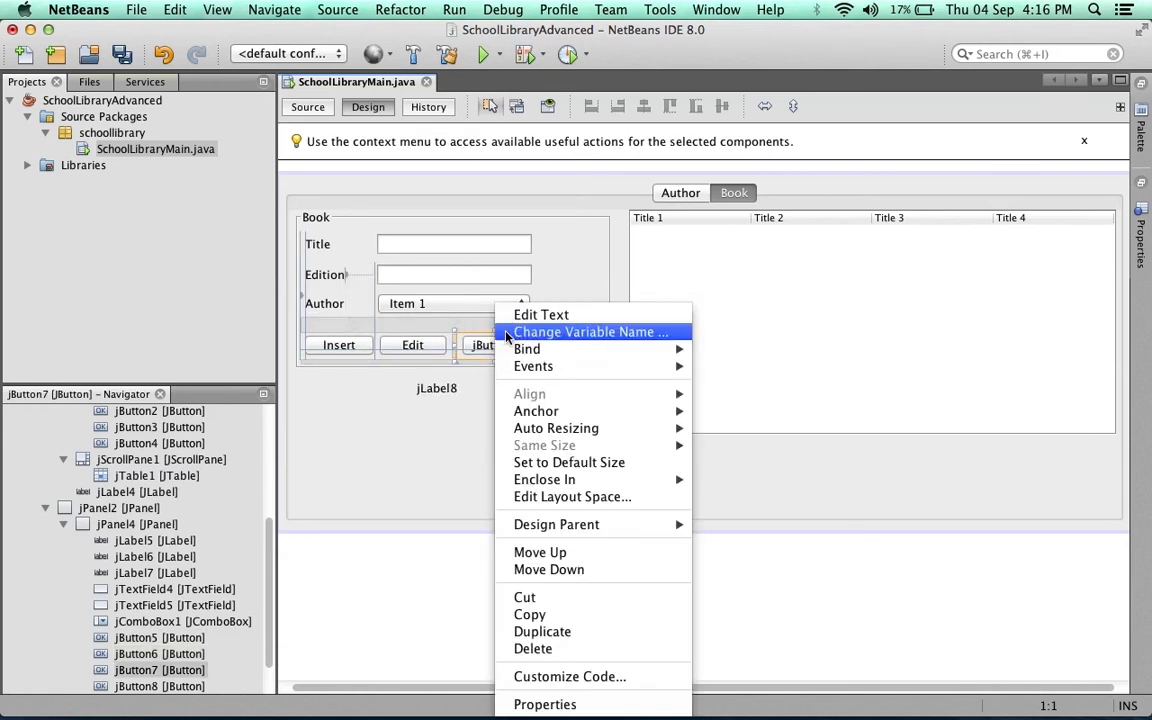
left_click(541, 315)
type("Delete")
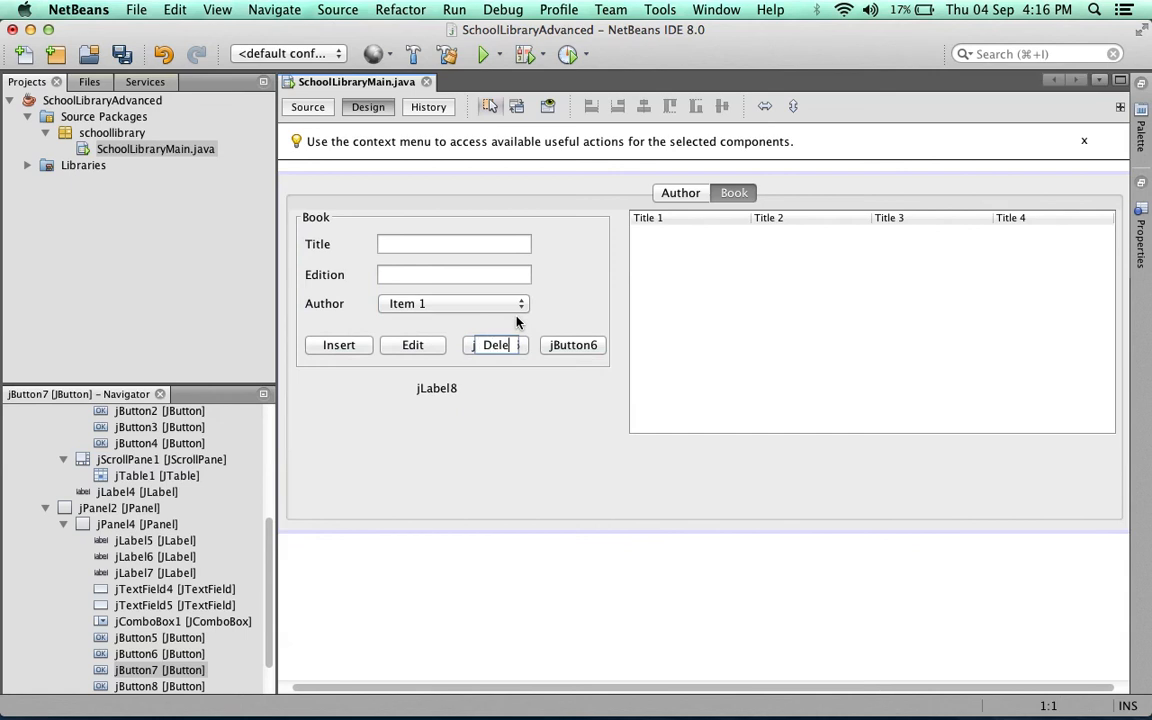
key("Return")
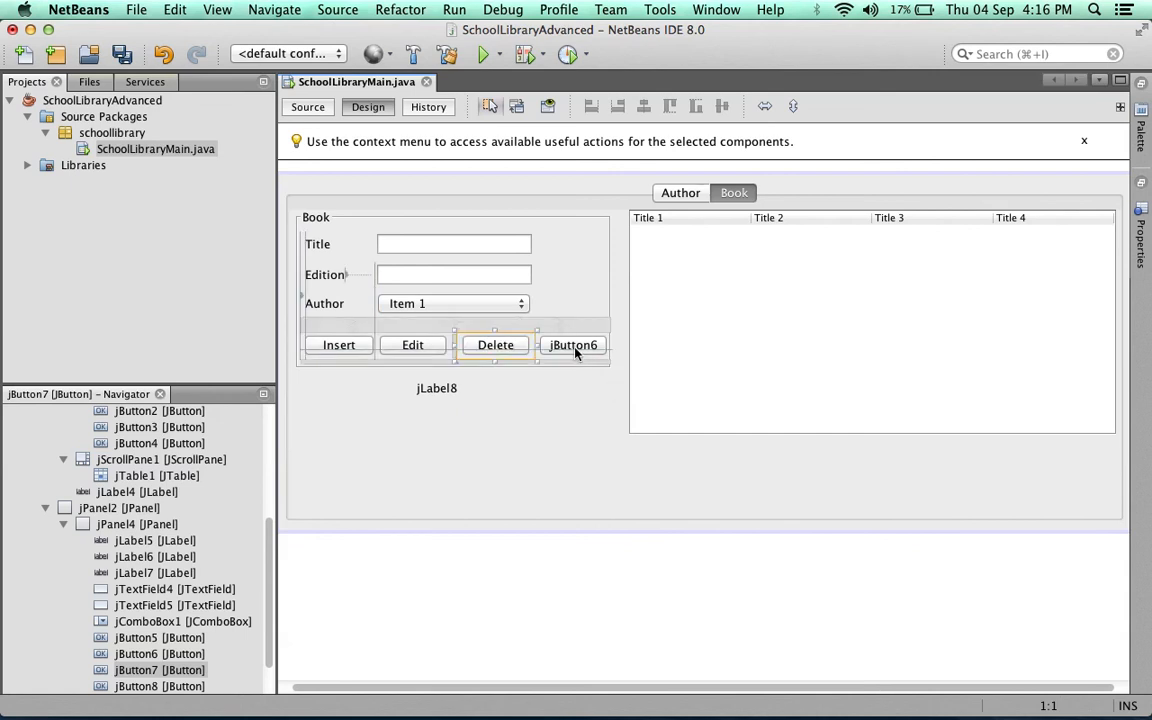
left_click(574, 345)
right_click(574, 351)
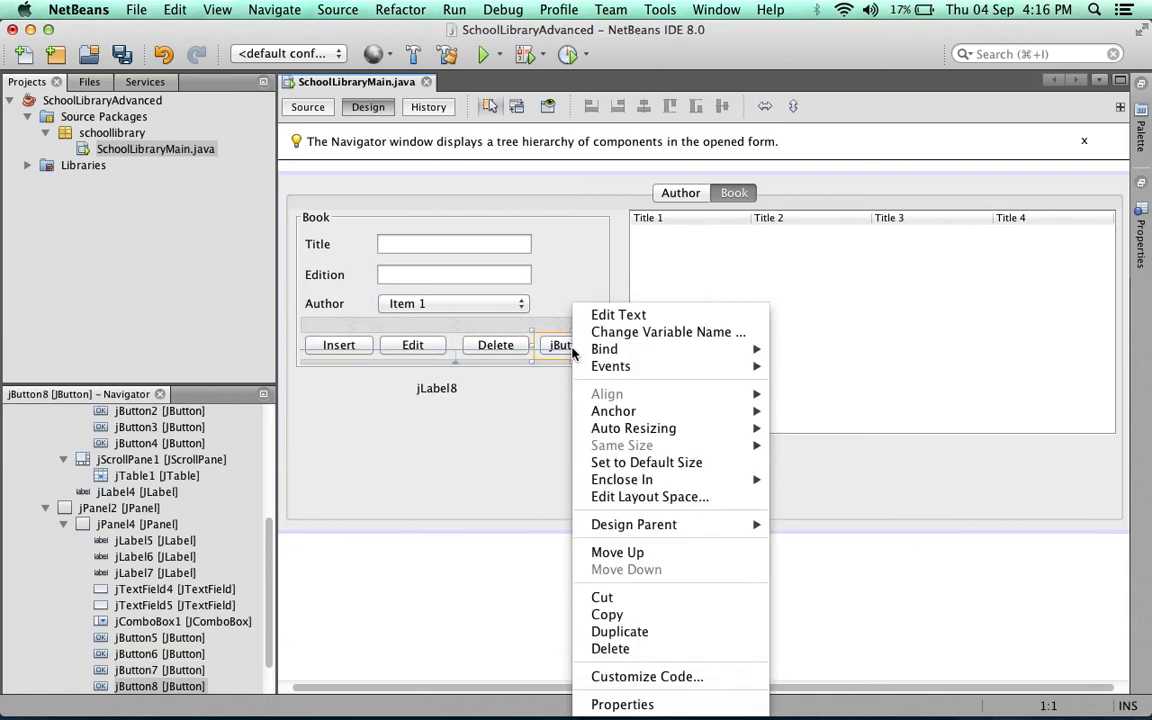
left_click(656, 314)
type("Clear")
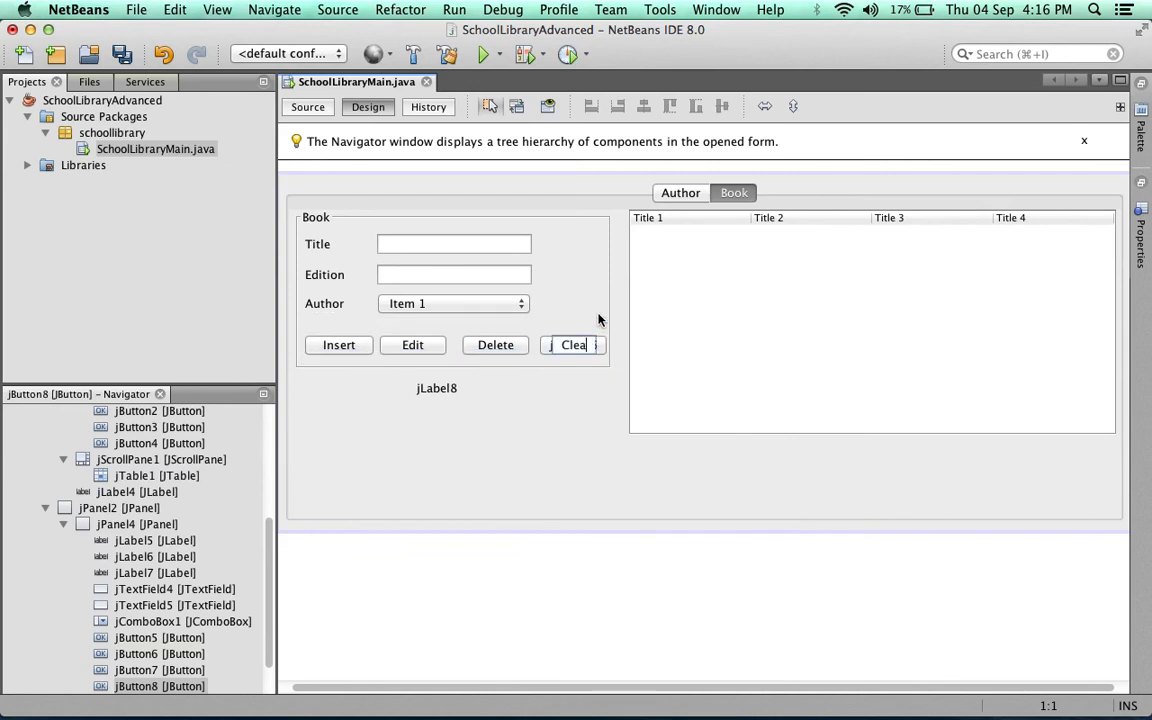
key("Return")
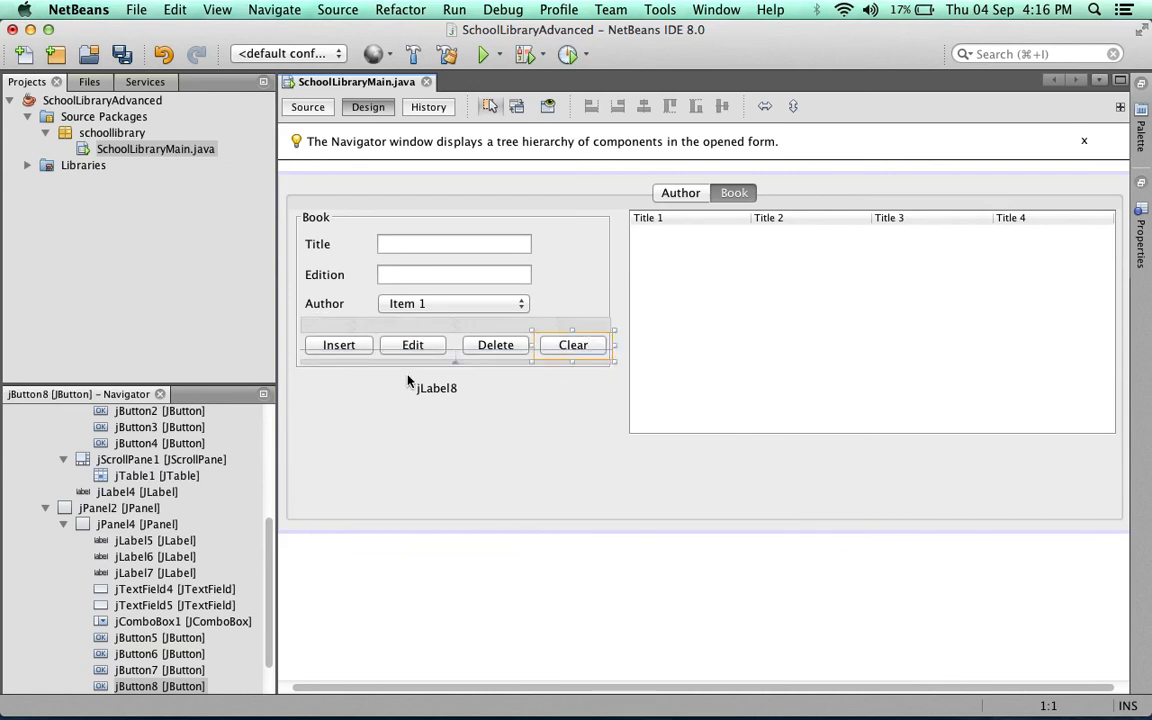
left_click(339, 345)
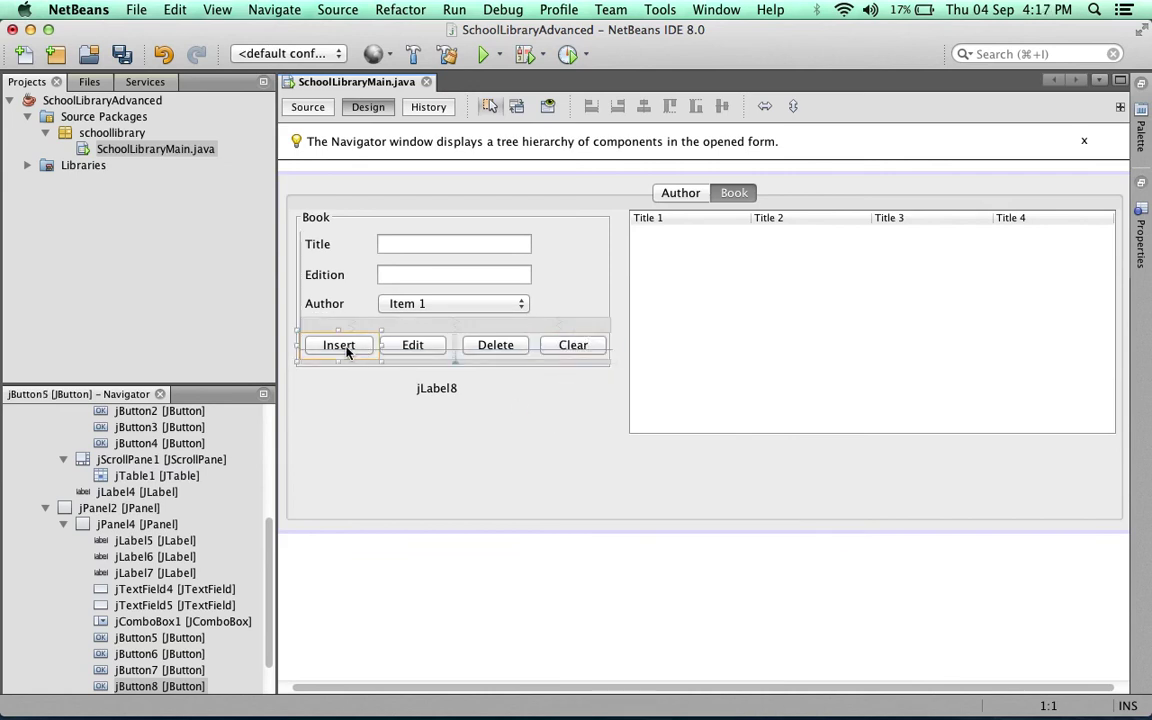
- Select all four buttons together and give them the same width
left_click(412, 345, "shift")
left_click(496, 345, "shift")
left_click(578, 345, "shift")
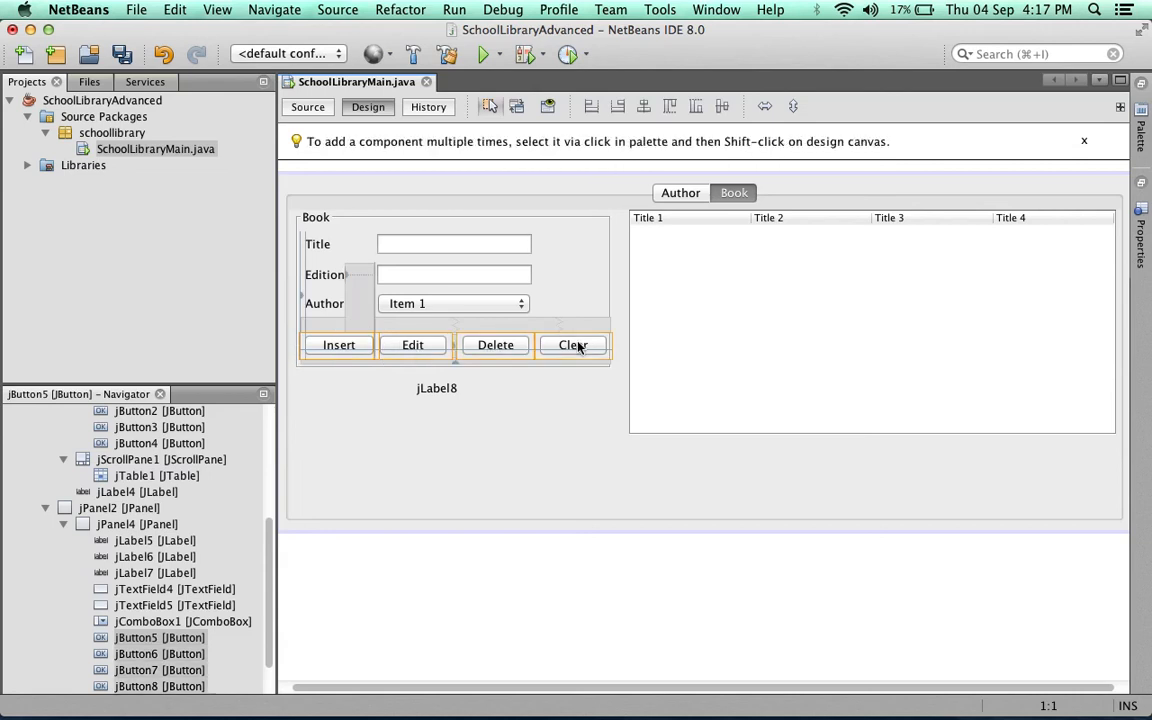
right_click(578, 345)
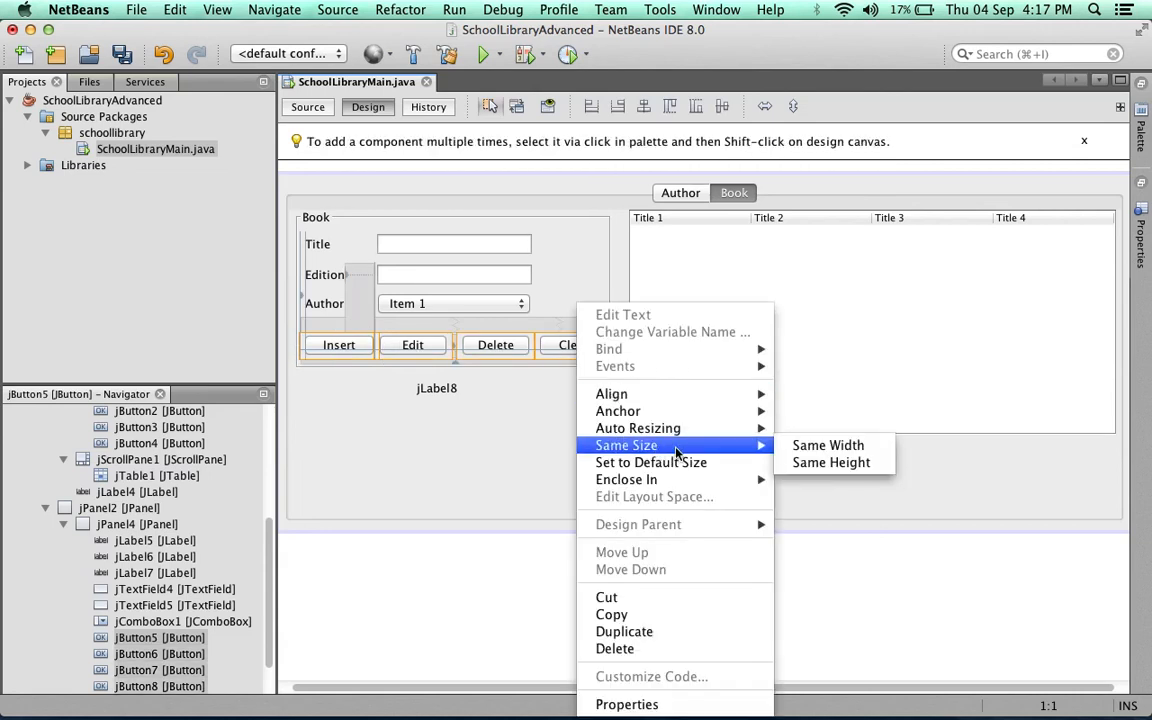
left_click(828, 445)
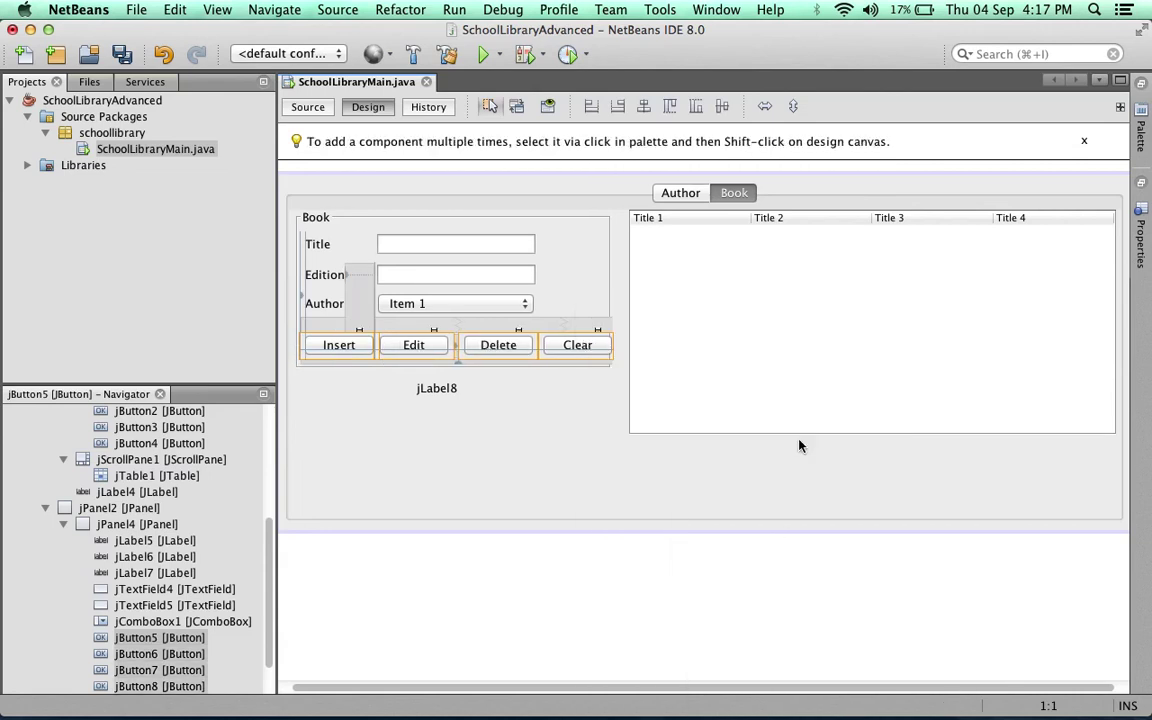
left_click(566, 417)
- Widen the Book panel and shift the table's left edge to follow it
left_click(580, 307)
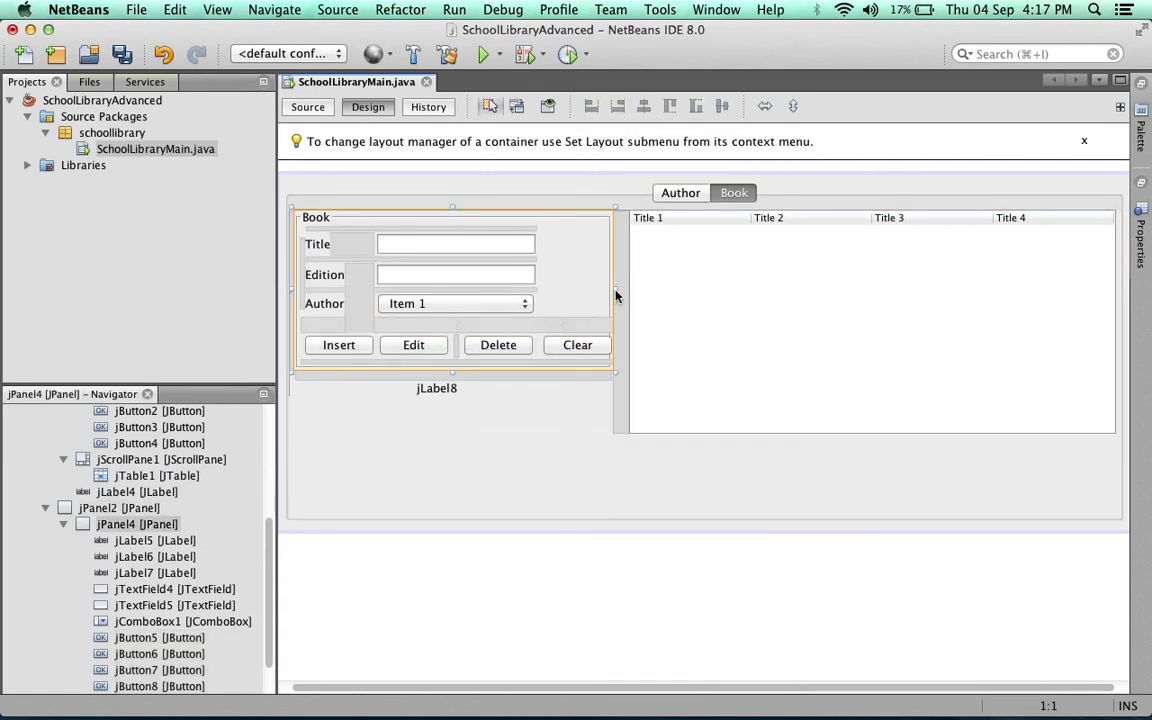
left_click_drag(616, 292, 655, 326)
left_click(660, 300)
left_click(560, 300)
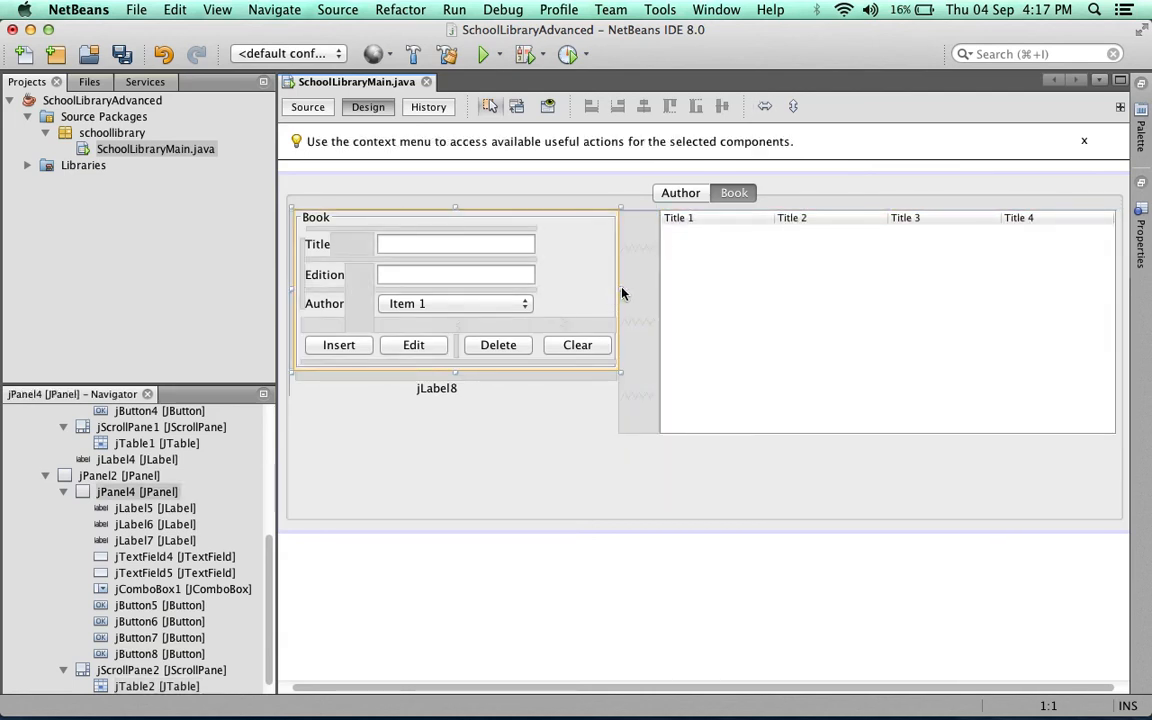
left_click_drag(620, 292, 646, 292)
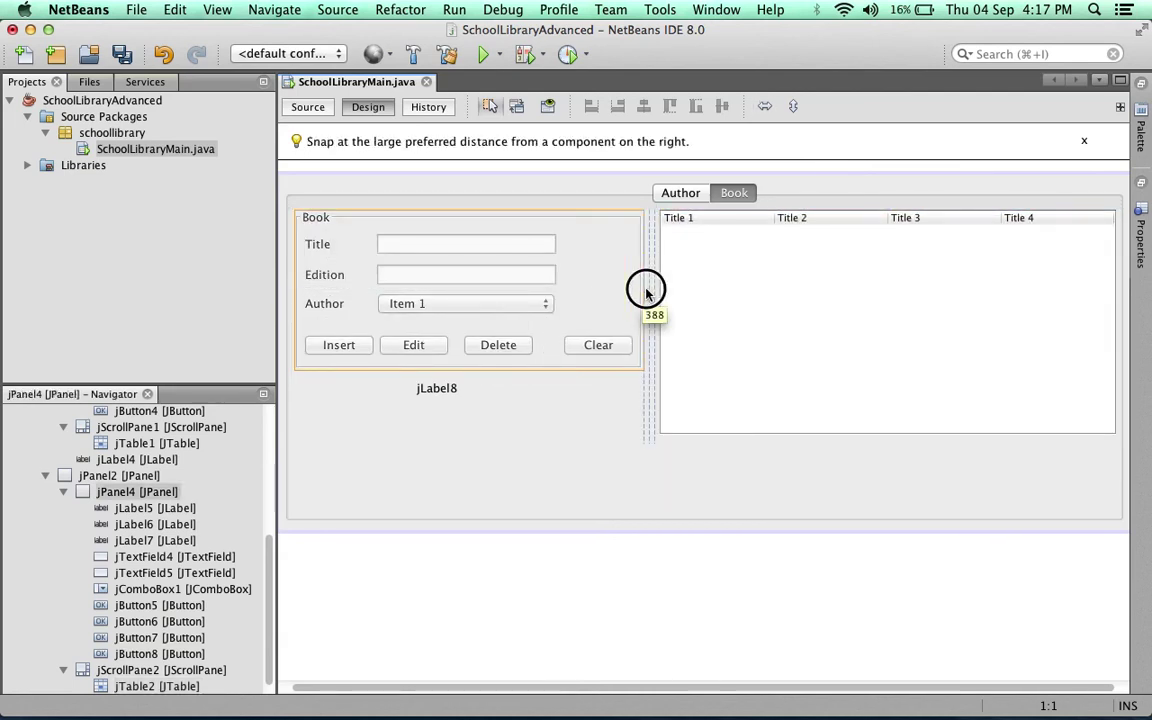
left_click(520, 424)
- Nudge the Edit and Delete buttons right so the row is evenly in line
left_click_drag(503, 347, 514, 347)
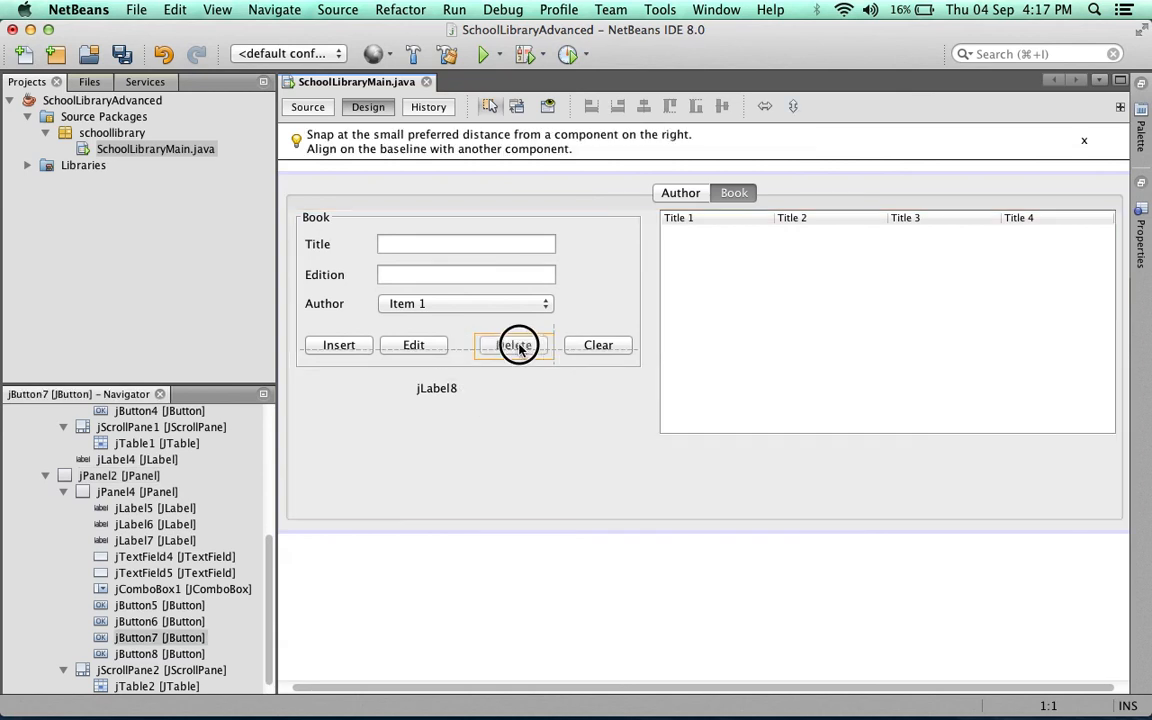
left_click(427, 347)
left_click_drag(427, 347, 433, 347)
left_click(424, 481)
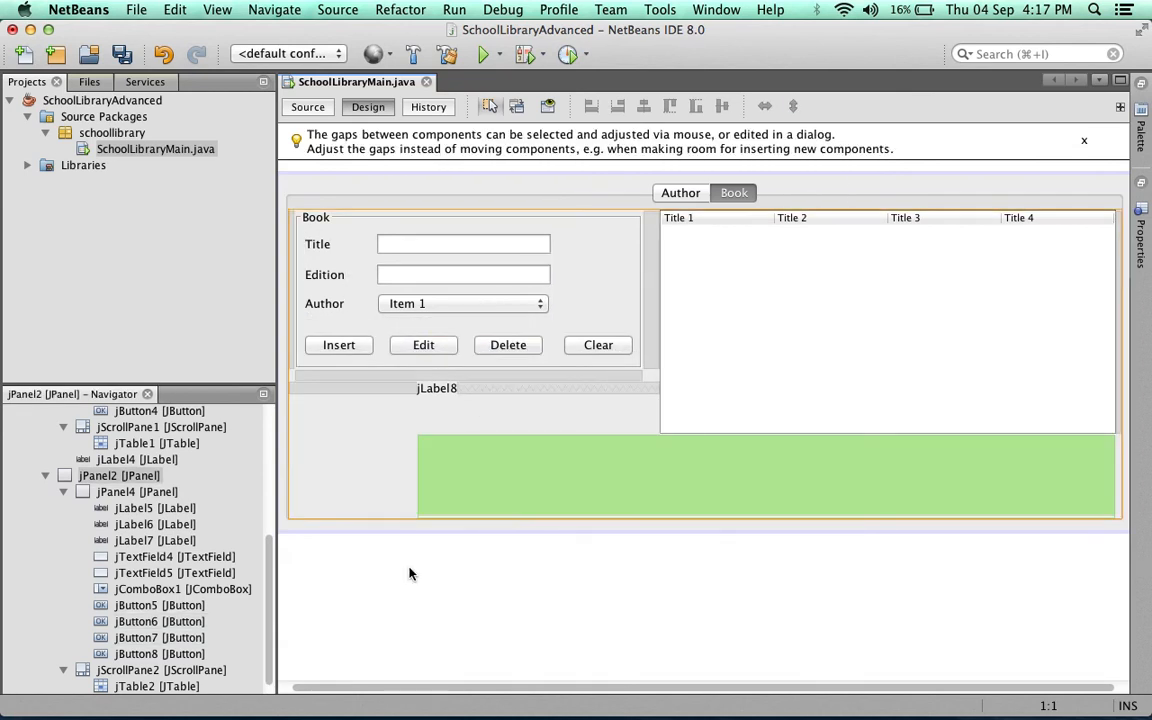
left_click(508, 345)
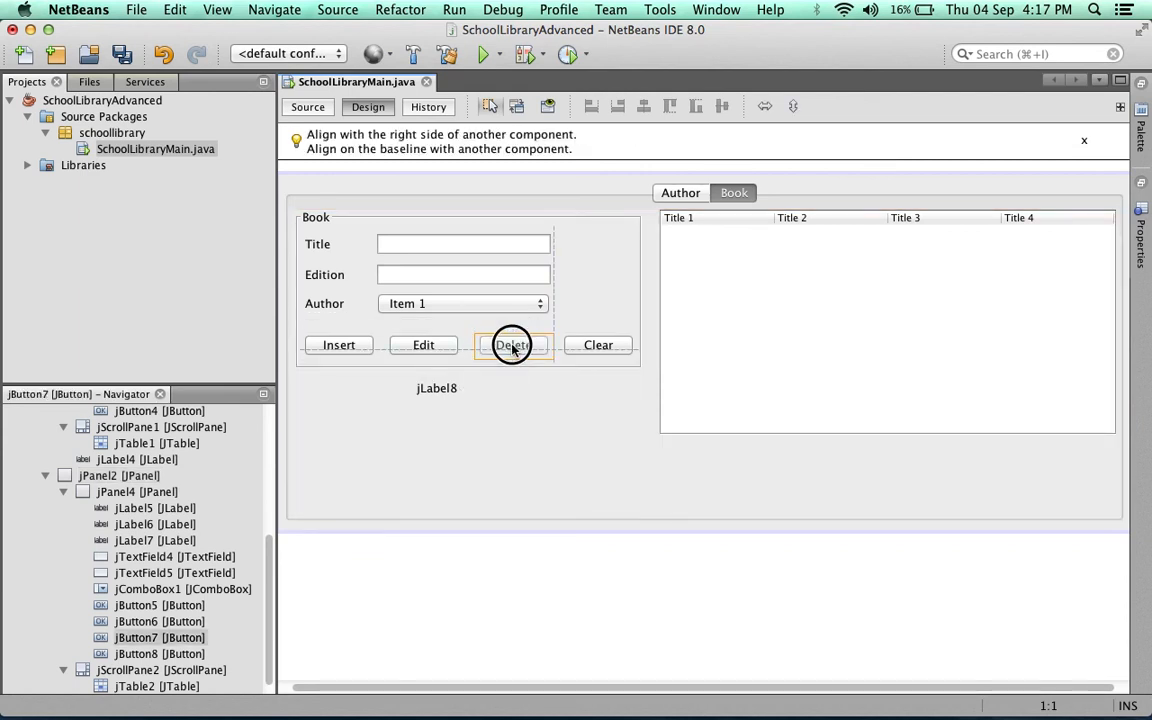
left_click_drag(512, 346, 512, 346)
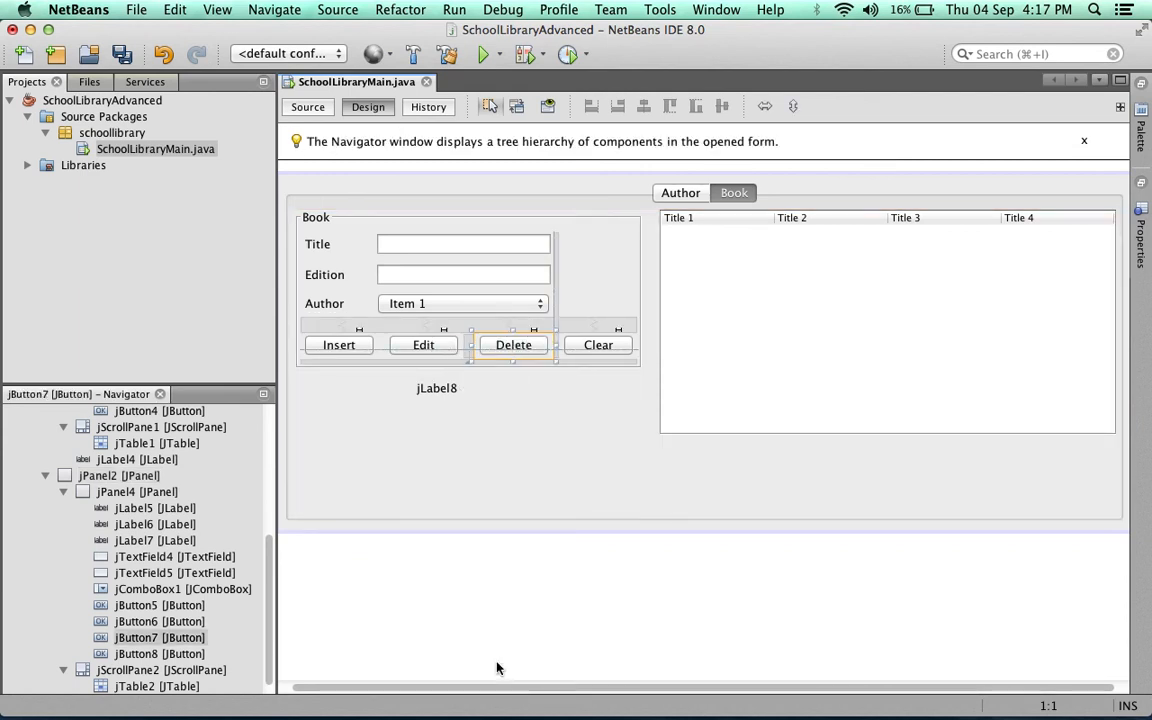
left_click(496, 620)
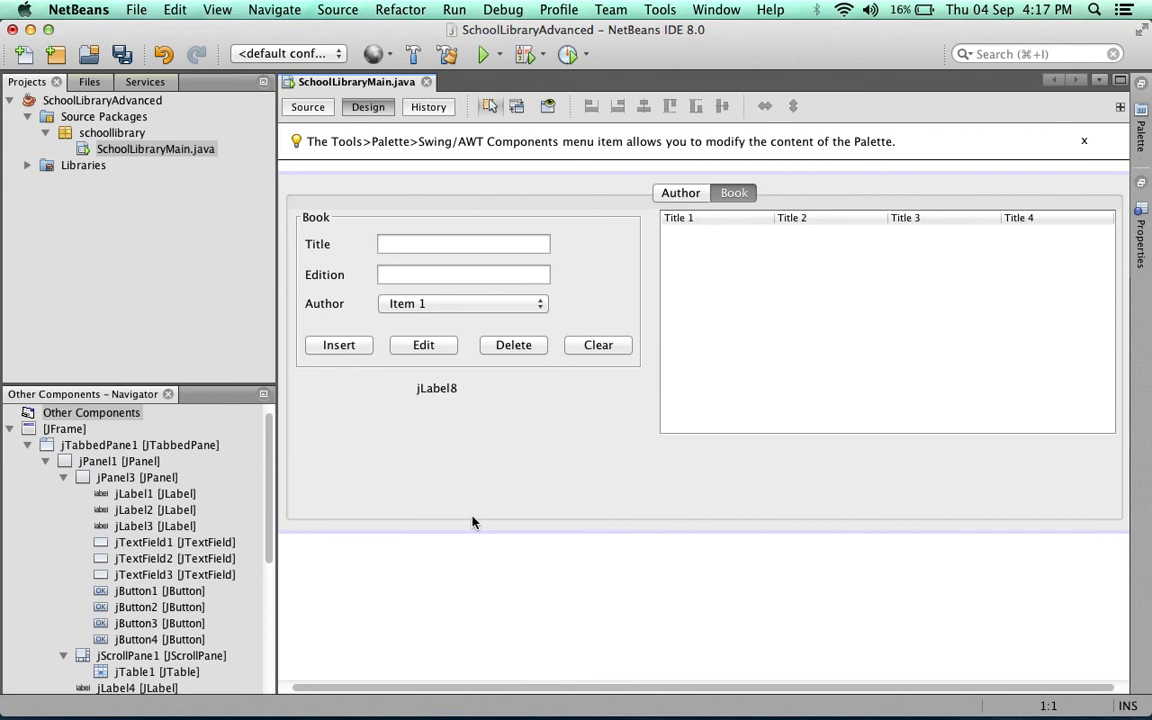
left_click(474, 246)
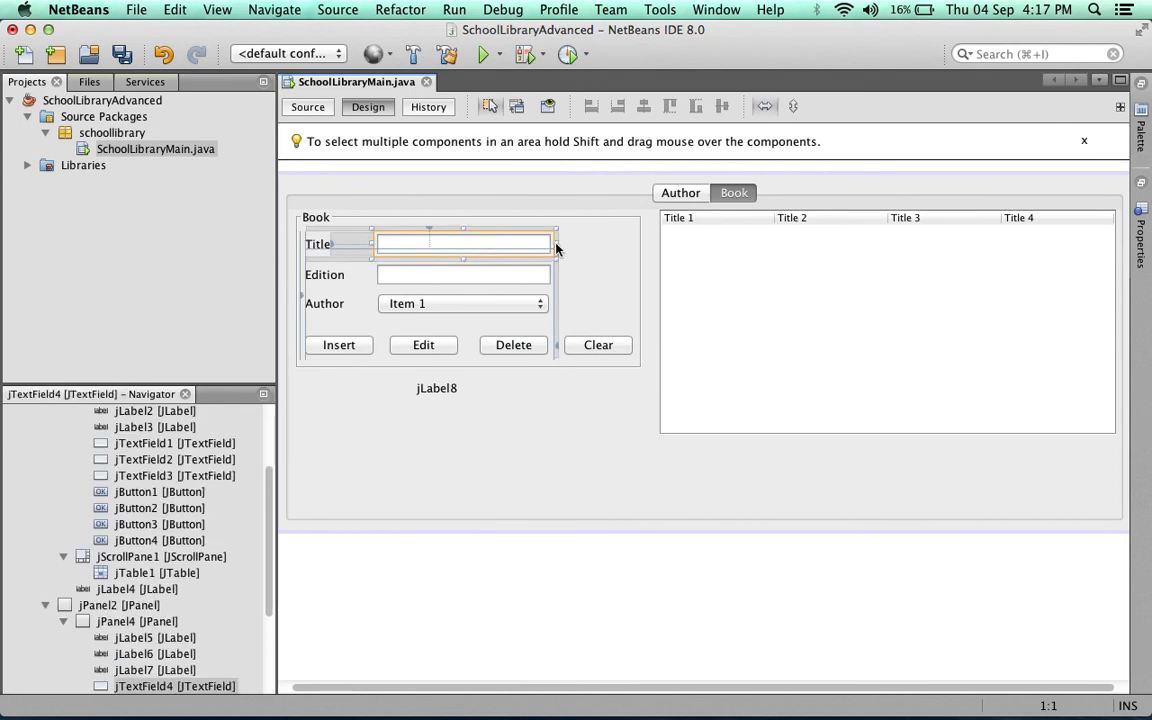
- Widen the Title field and align Title, Edition and Author along a common edge
mouse_move(556, 248)
left_mouse_down()
mouse_move(633, 250)
mouse_move(590, 250)
left_mouse_up()
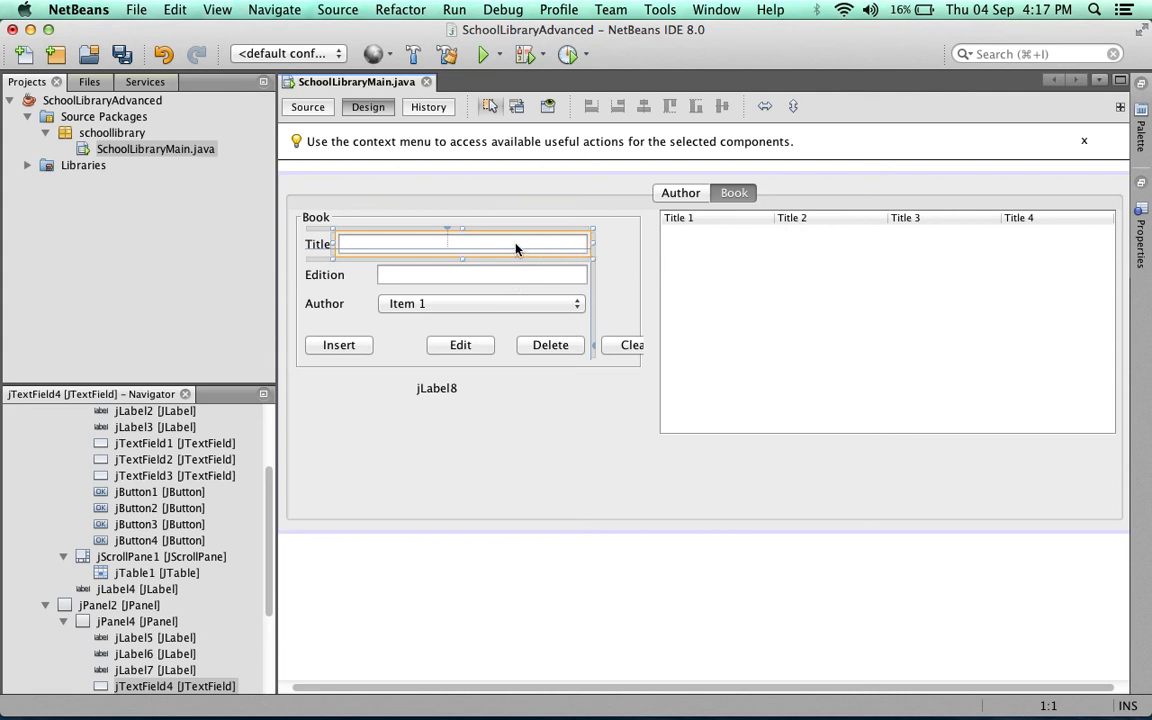
left_click(524, 274, "shift")
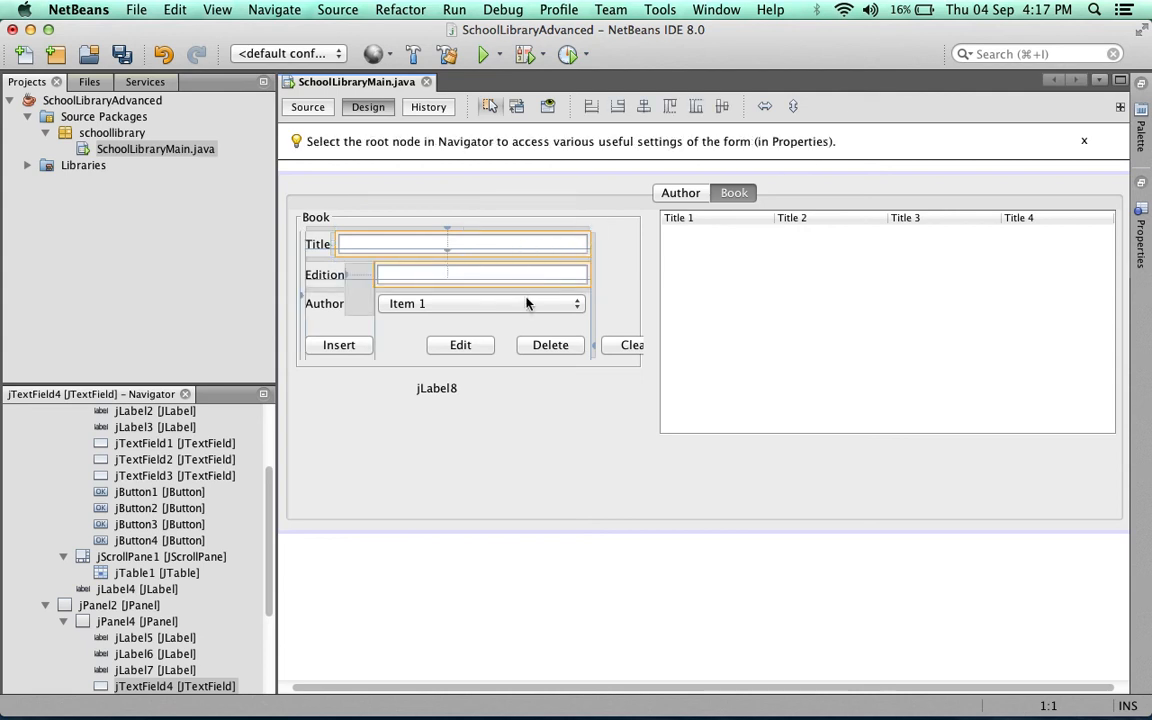
left_click(529, 304, "shift")
right_click(528, 316)
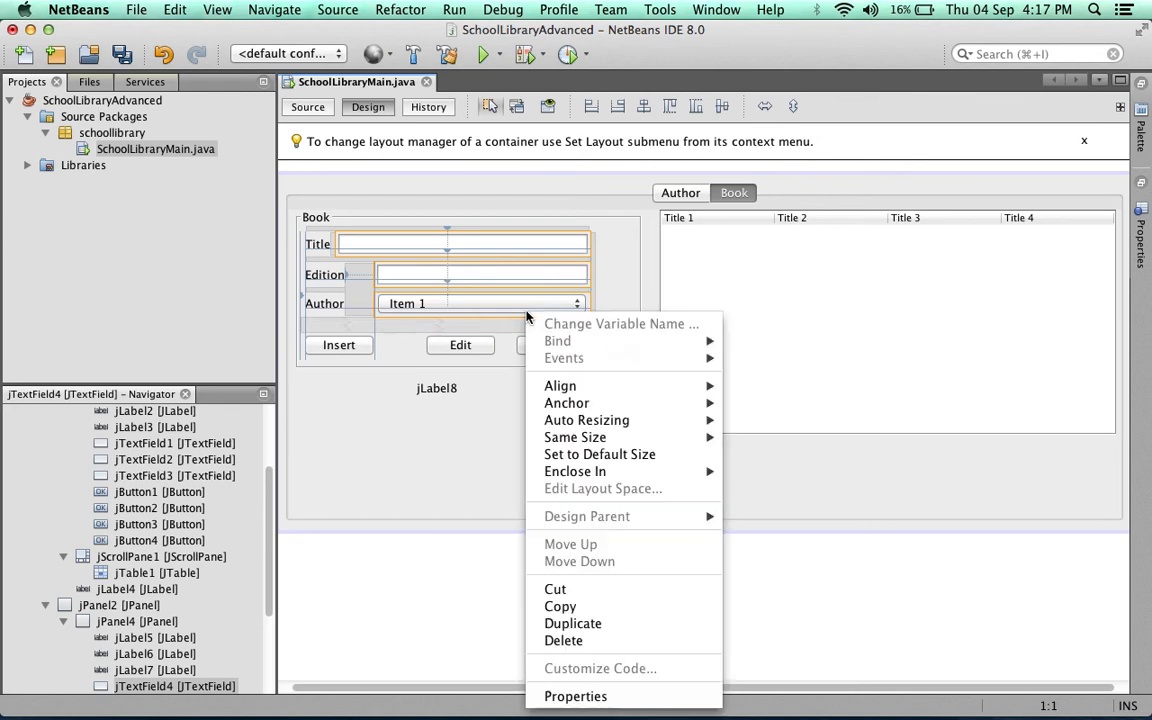
mouse_move(560, 386)
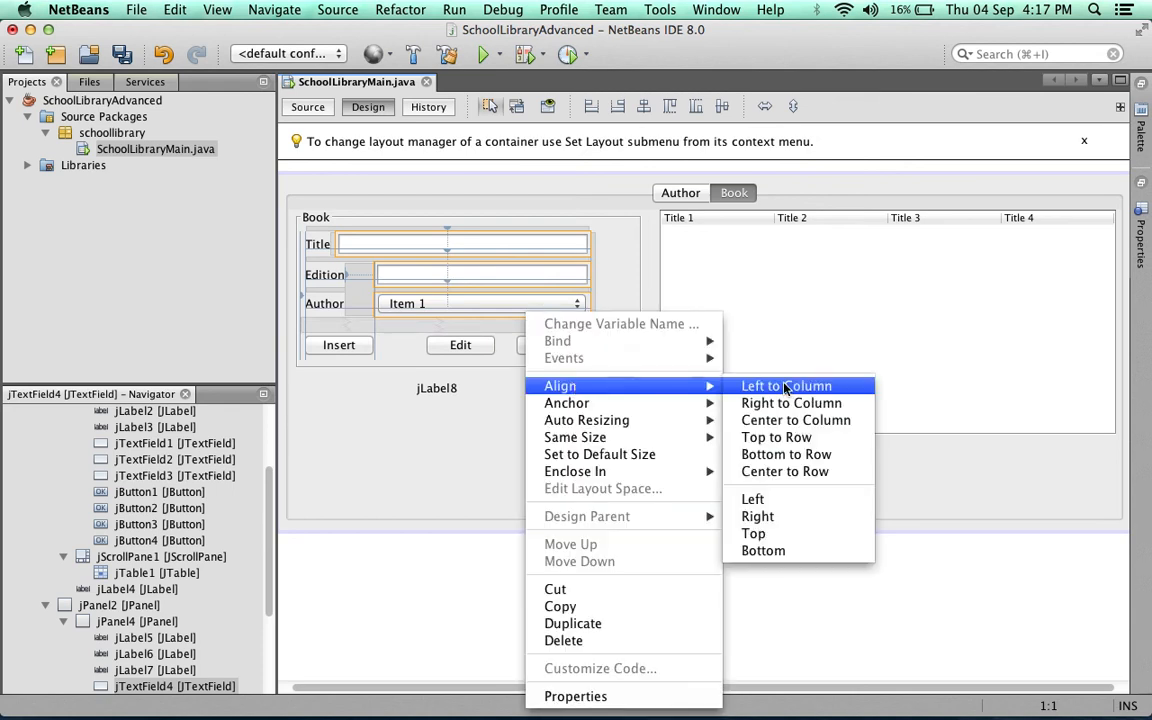
left_click(786, 404)
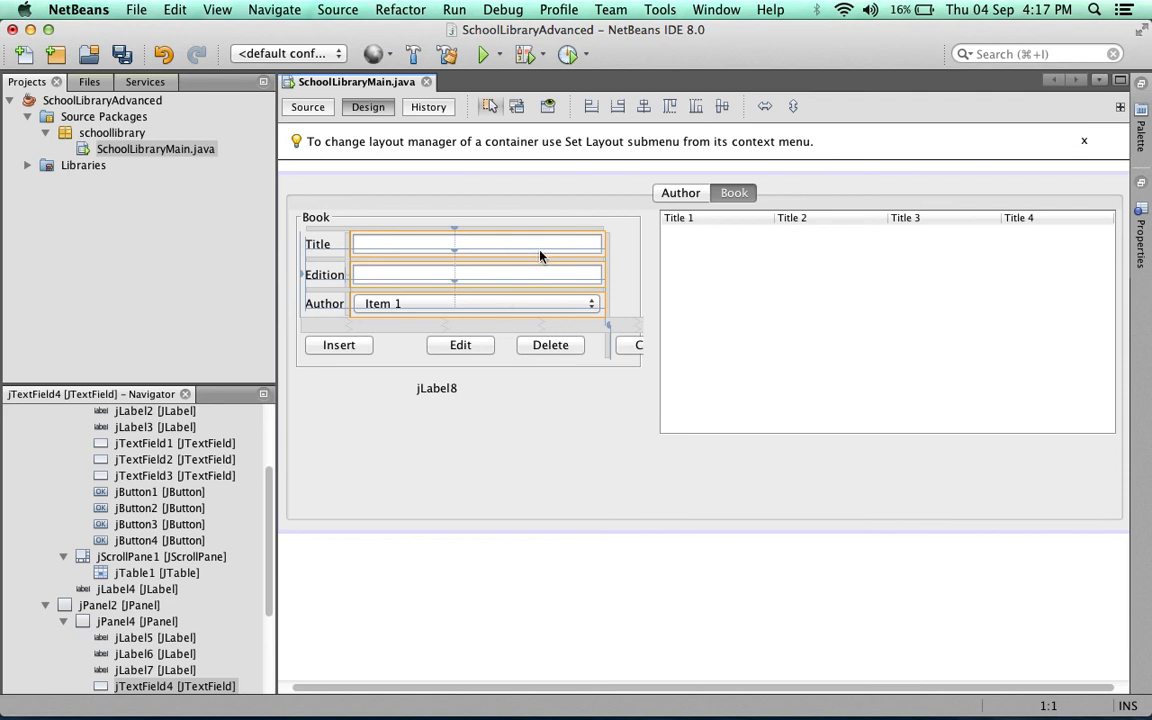
- Widen Title further, then stretch Edition and the Author dropdown to the same width
left_click(625, 262)
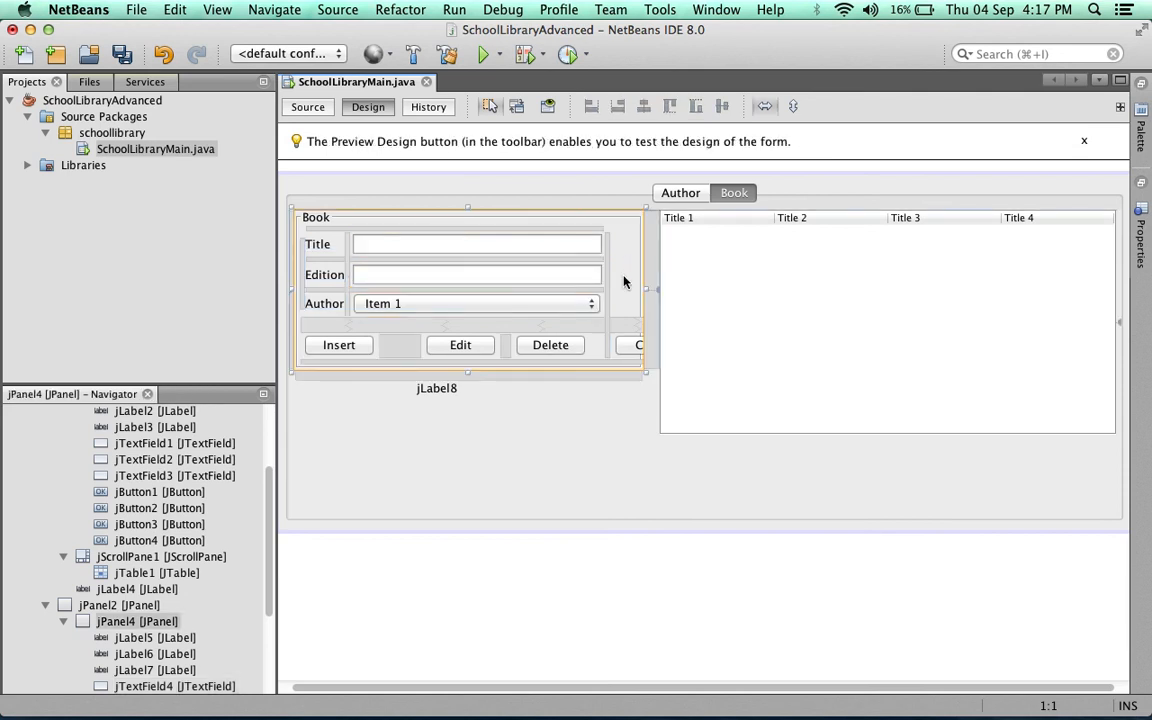
left_click(575, 245)
left_click_drag(600, 244, 631, 246)
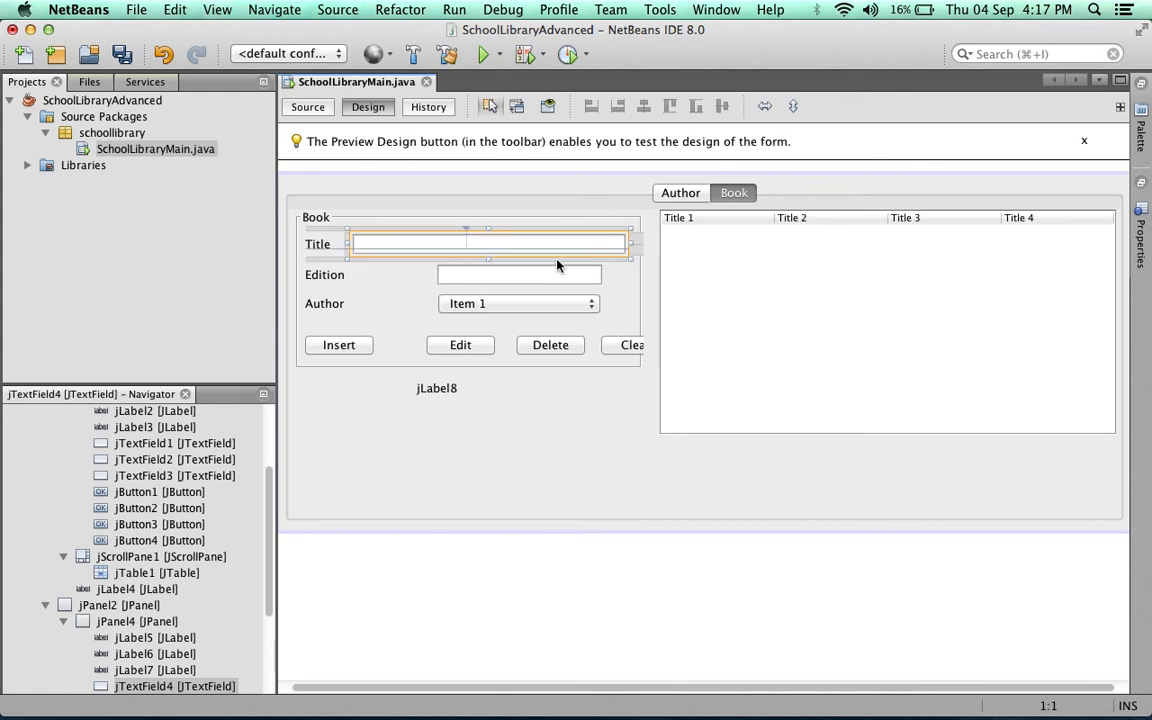
left_click(520, 275)
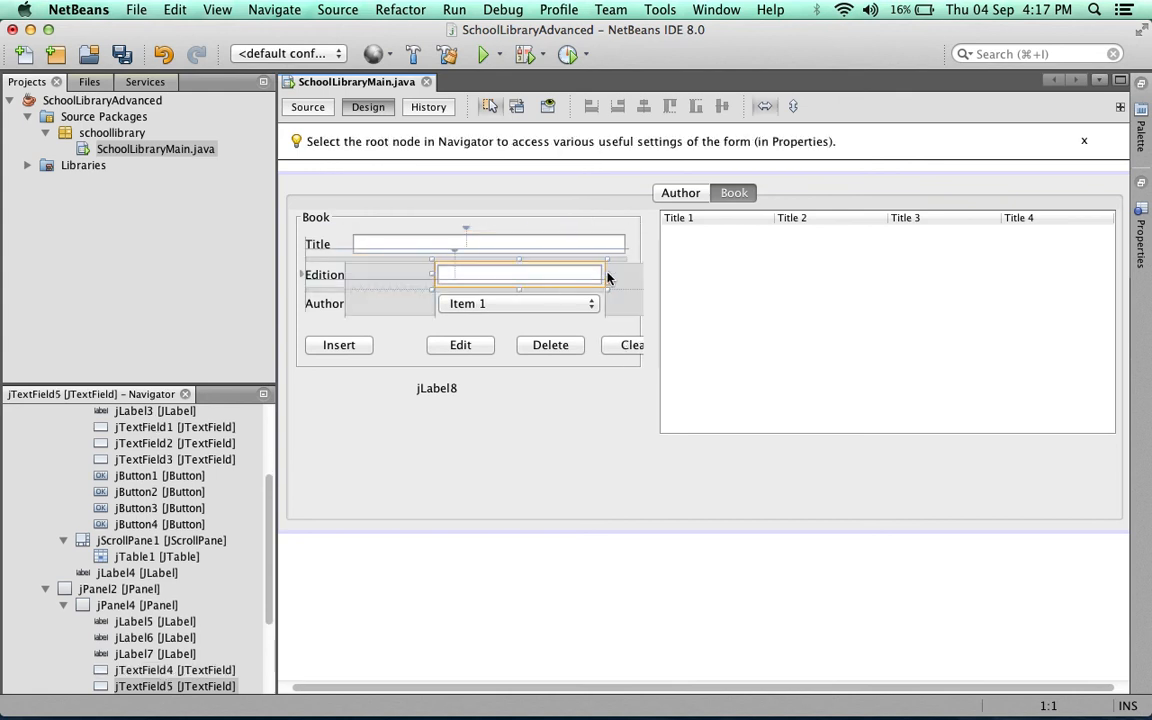
left_click_drag(608, 275, 630, 278)
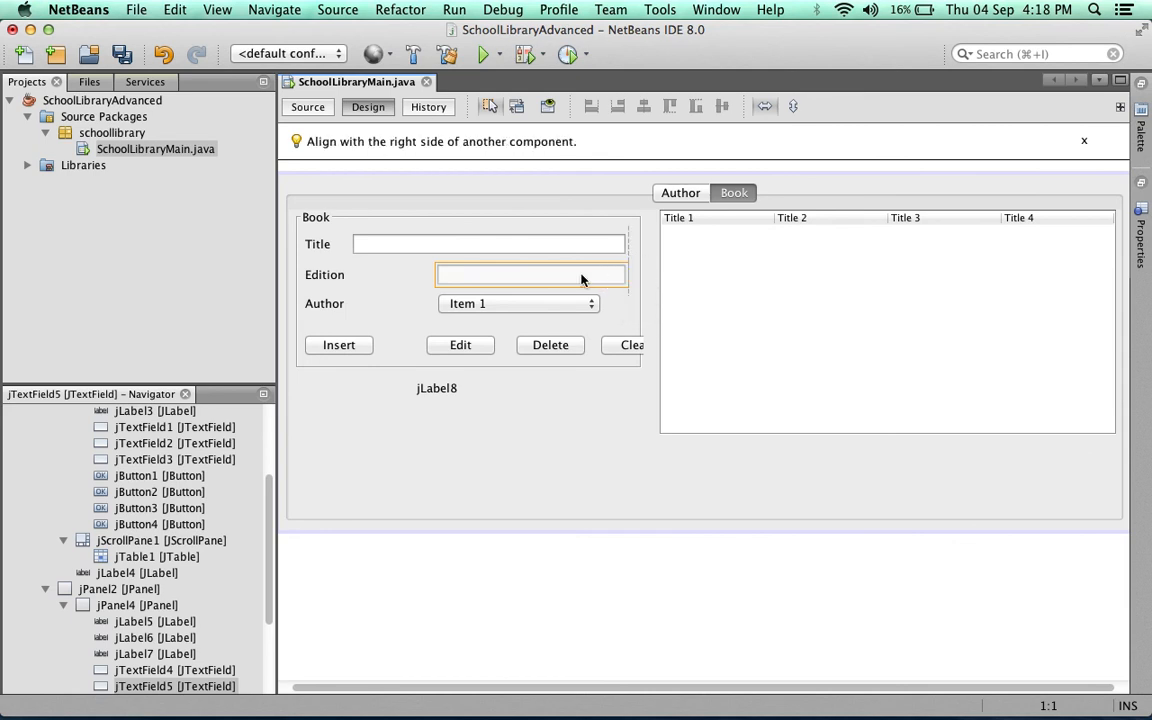
left_click(425, 276)
left_click(570, 312)
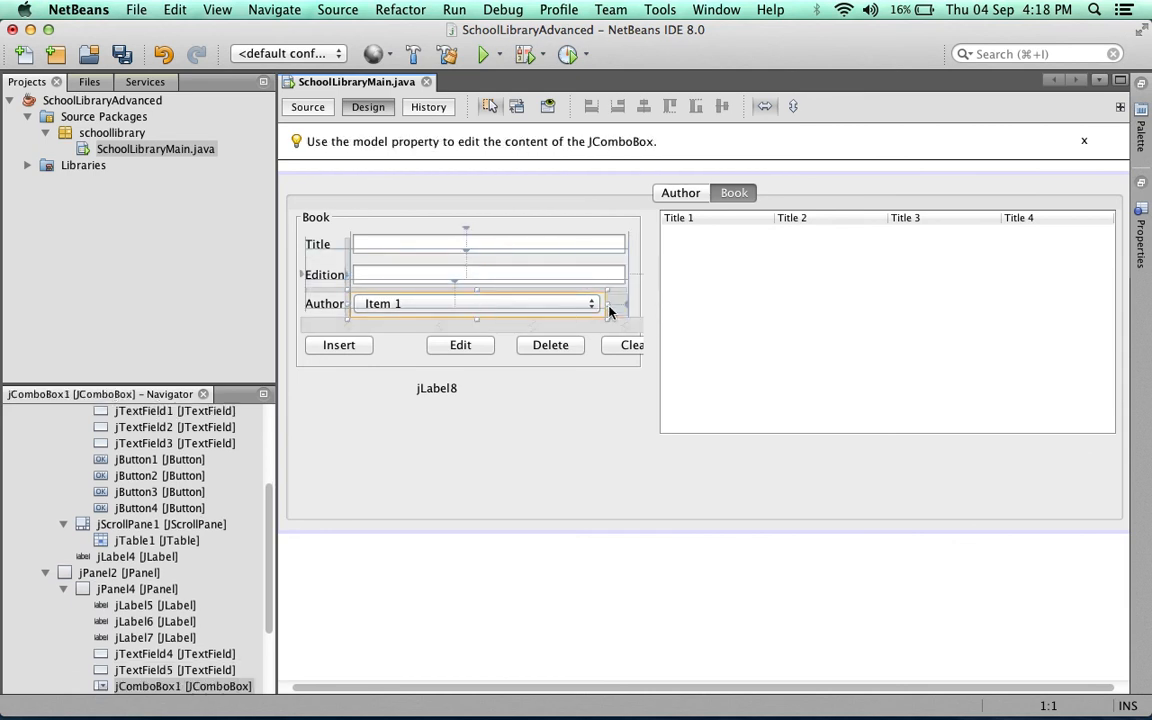
left_click_drag(609, 306, 628, 310)
left_click(572, 409)
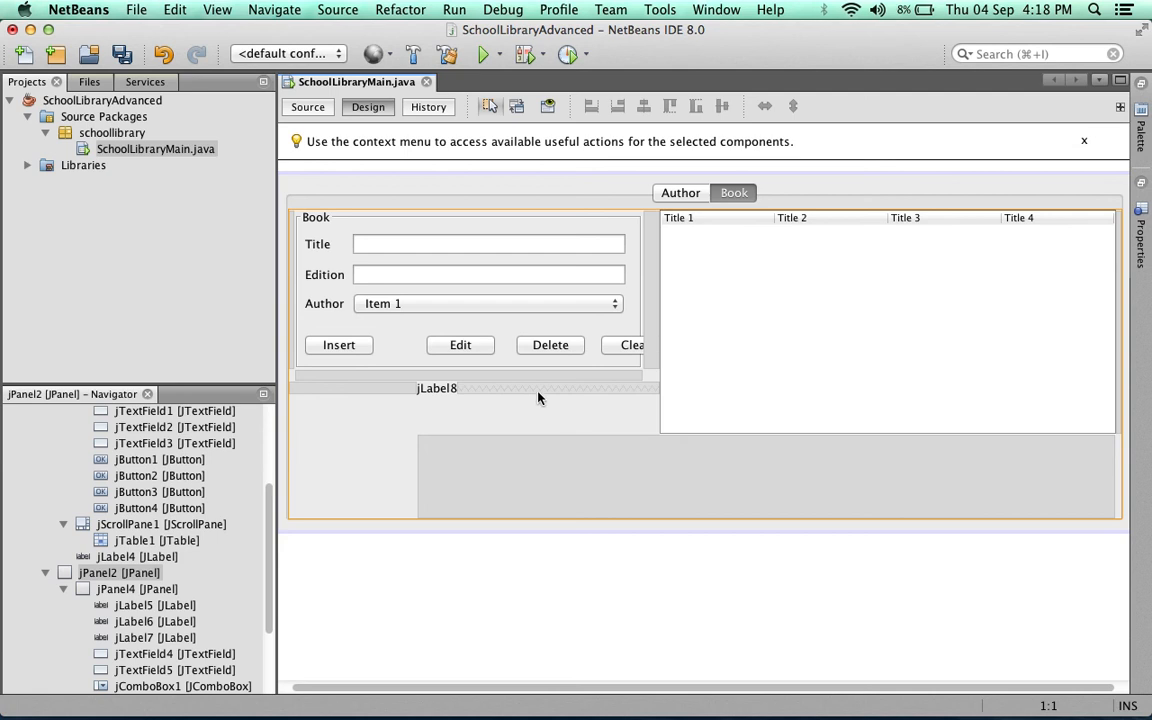
- Move Edit and Delete left beside Insert and generate the Clear button's action handler
left_click_drag(460, 344, 415, 347)
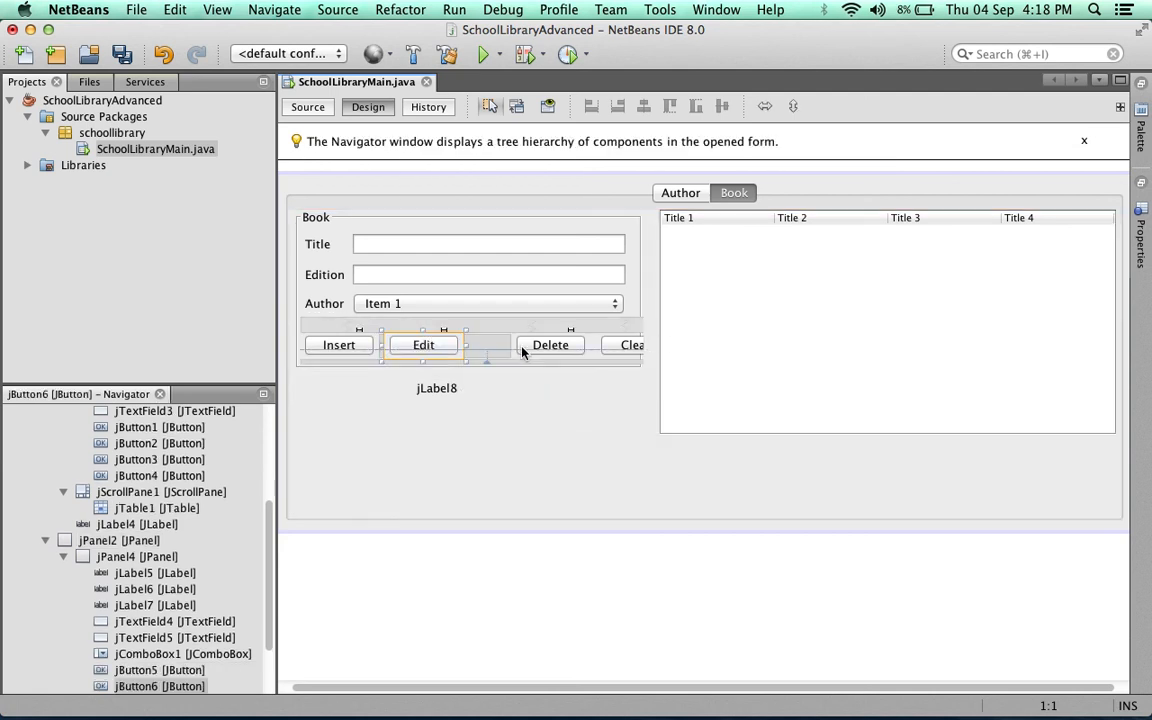
mouse_move(520, 345)
left_mouse_down()
mouse_move(471, 345)
mouse_move(486, 345)
left_mouse_up()
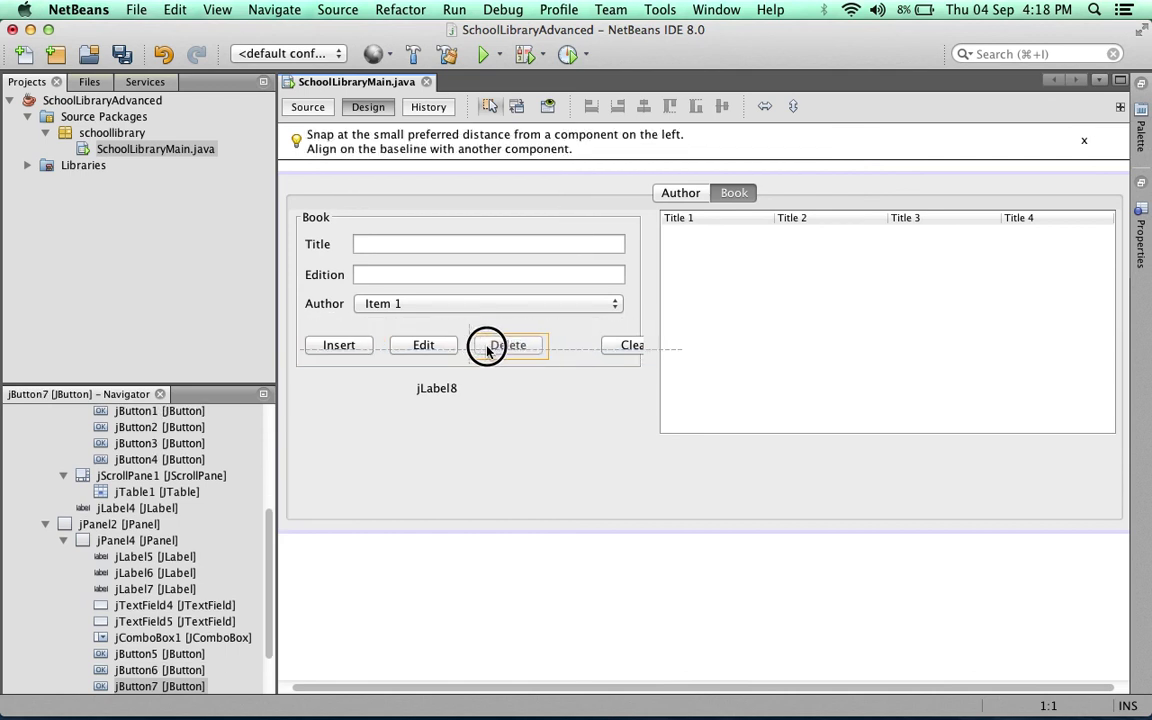
double_click(613, 348)
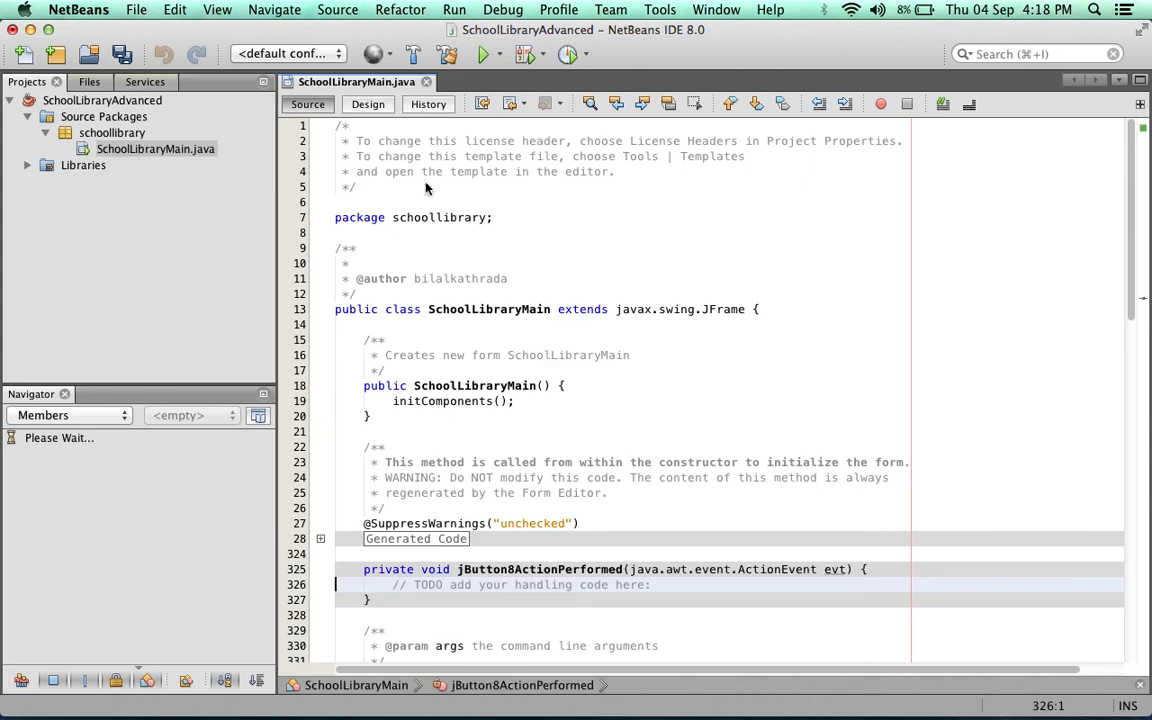
scroll(382, 163, "down", 10)
left_click(368, 104)
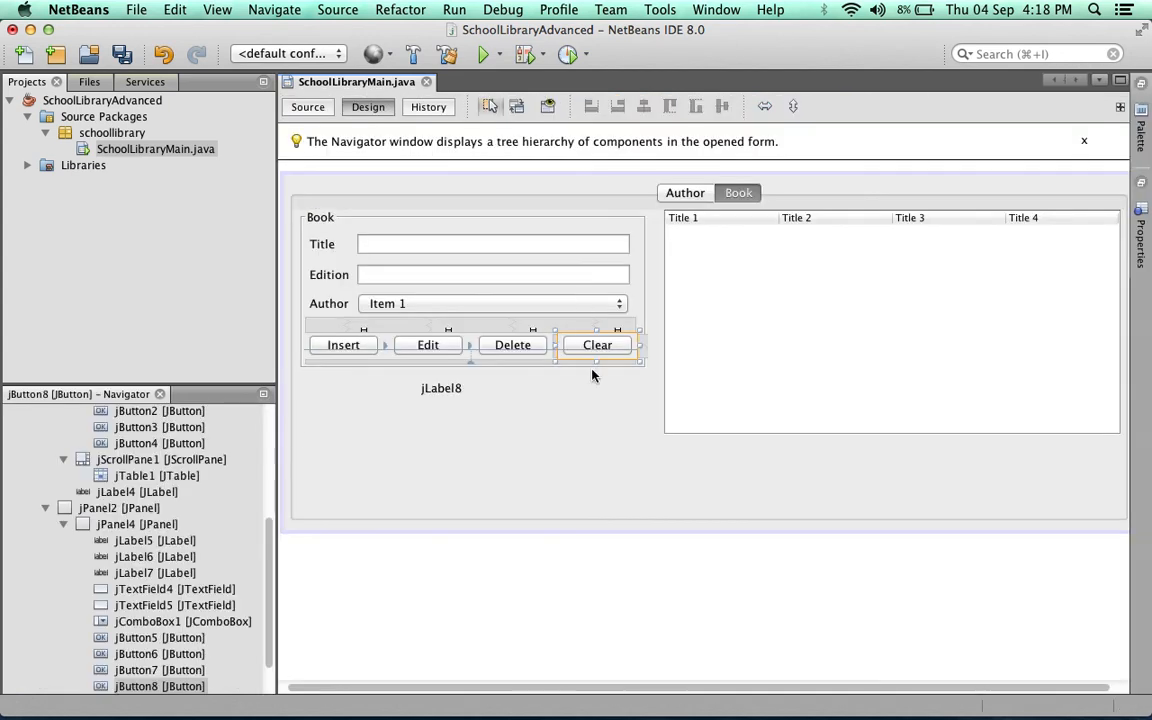
left_click(577, 427)
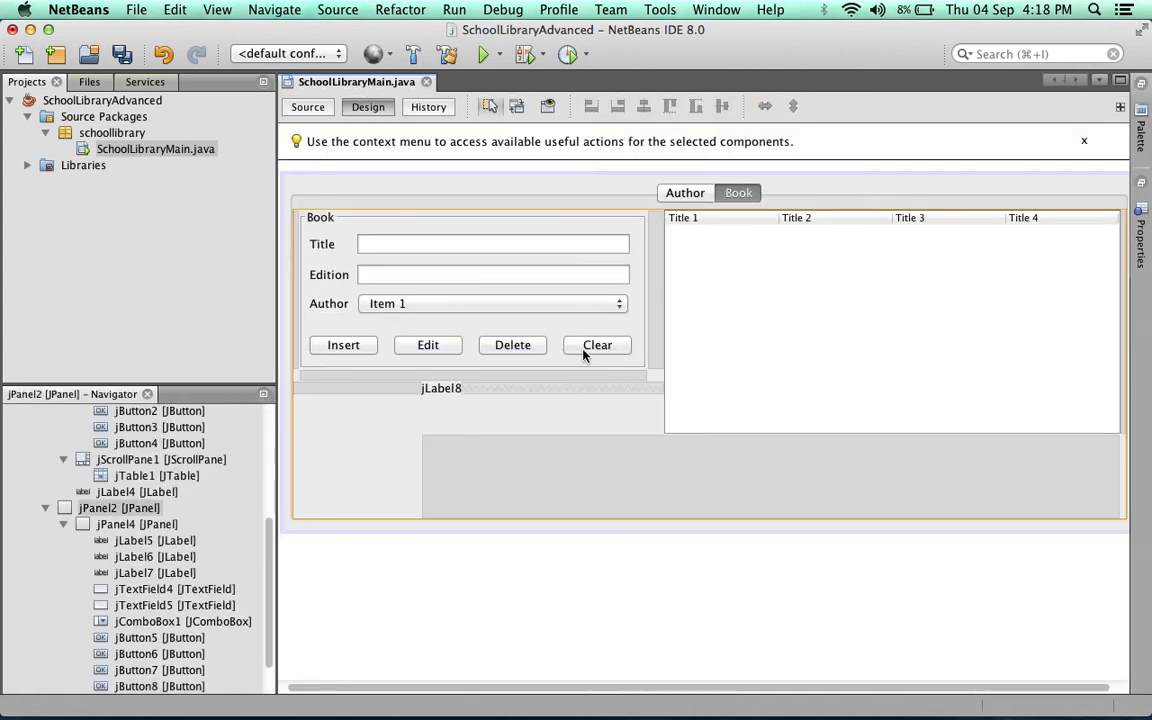
- Preview the form, then shrink the tall empty gap beneath the book table
left_click(548, 106)
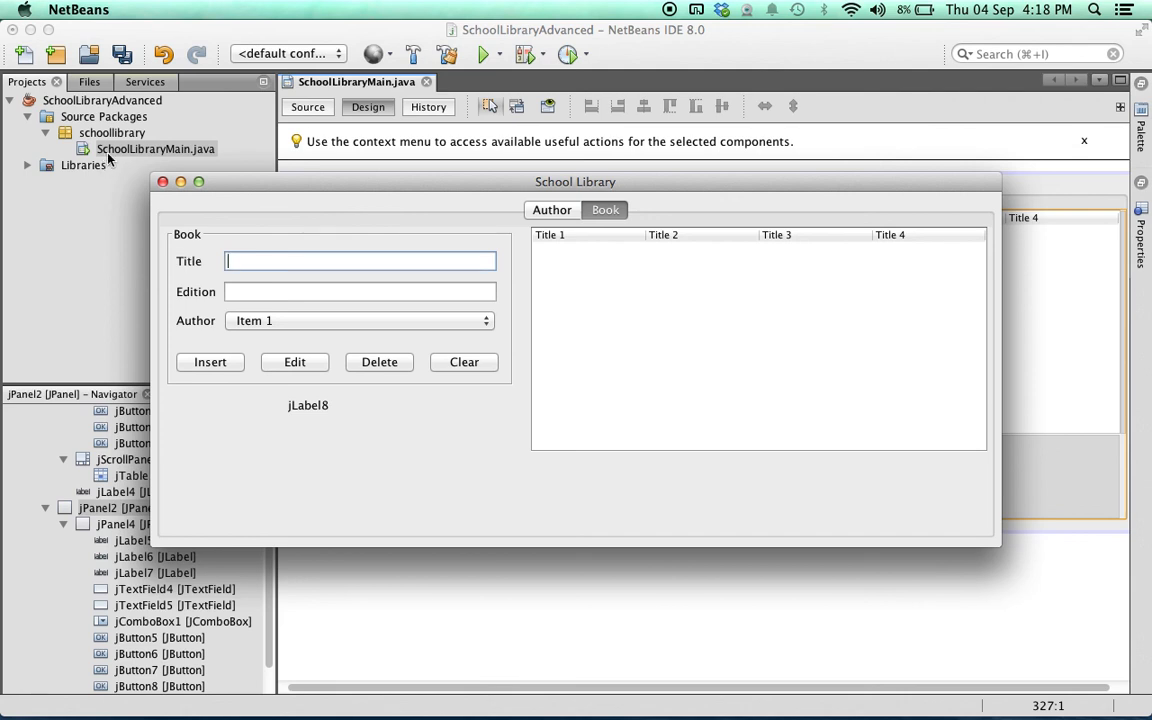
left_click(163, 181)
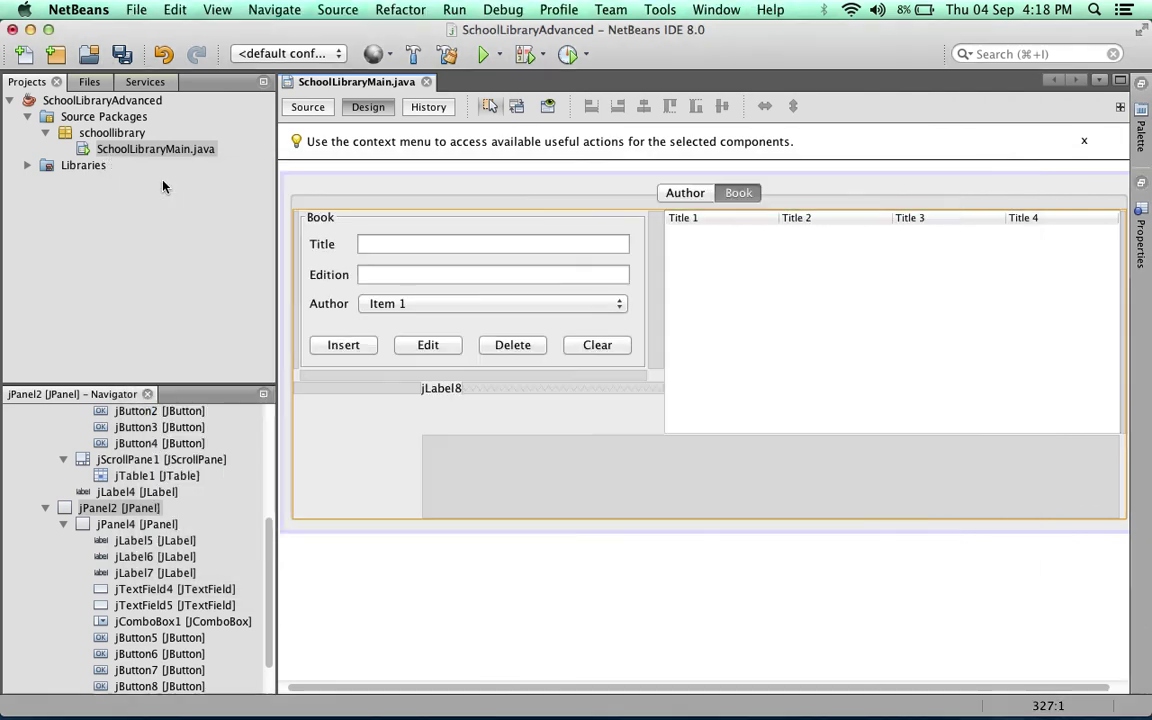
left_click(748, 500)
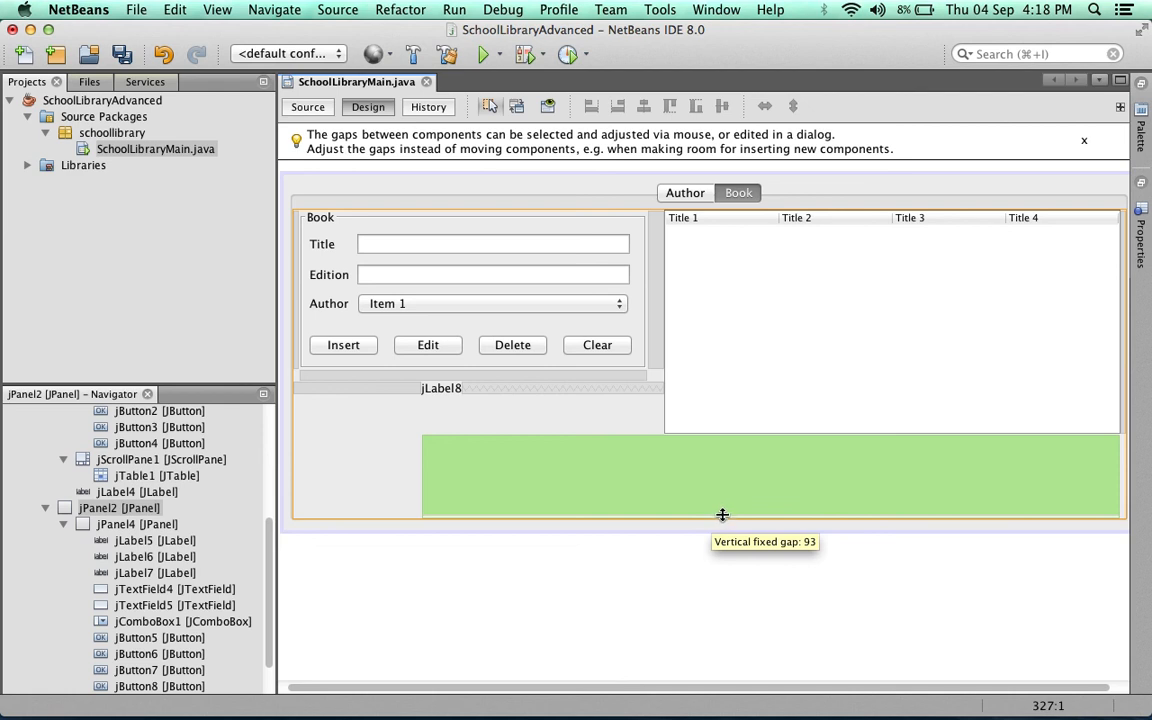
left_click_drag(723, 516, 728, 463)
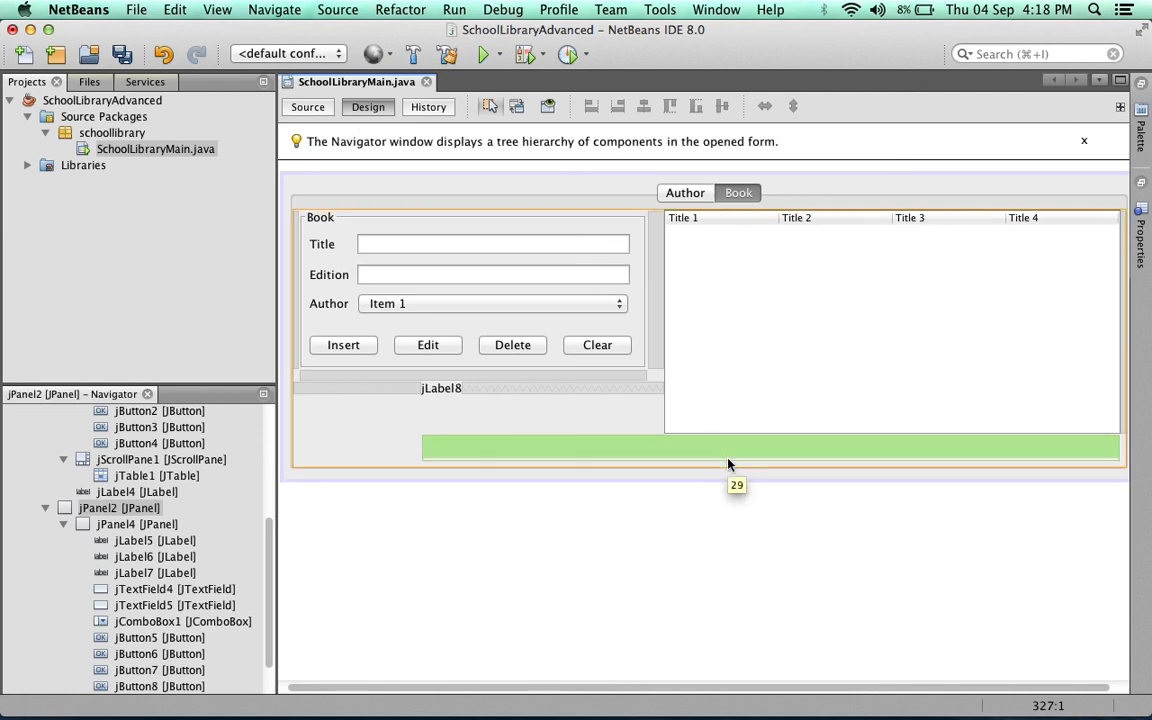
left_click_drag(728, 457, 730, 445)
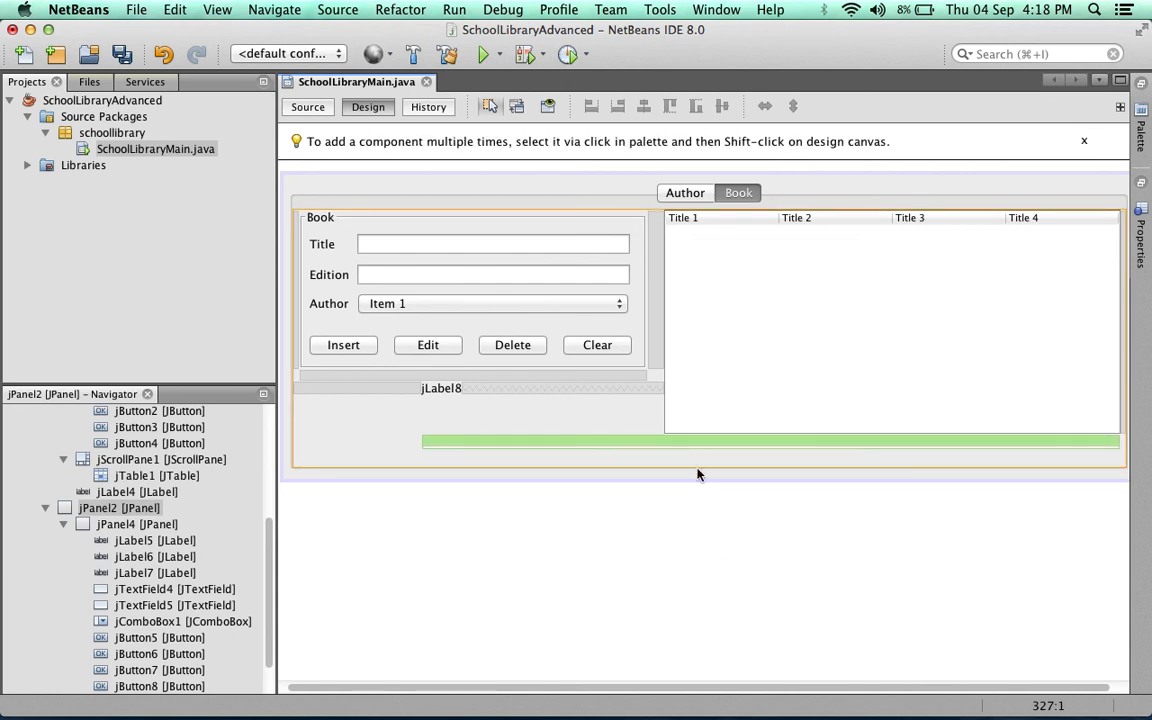
left_click_drag(709, 478, 712, 467)
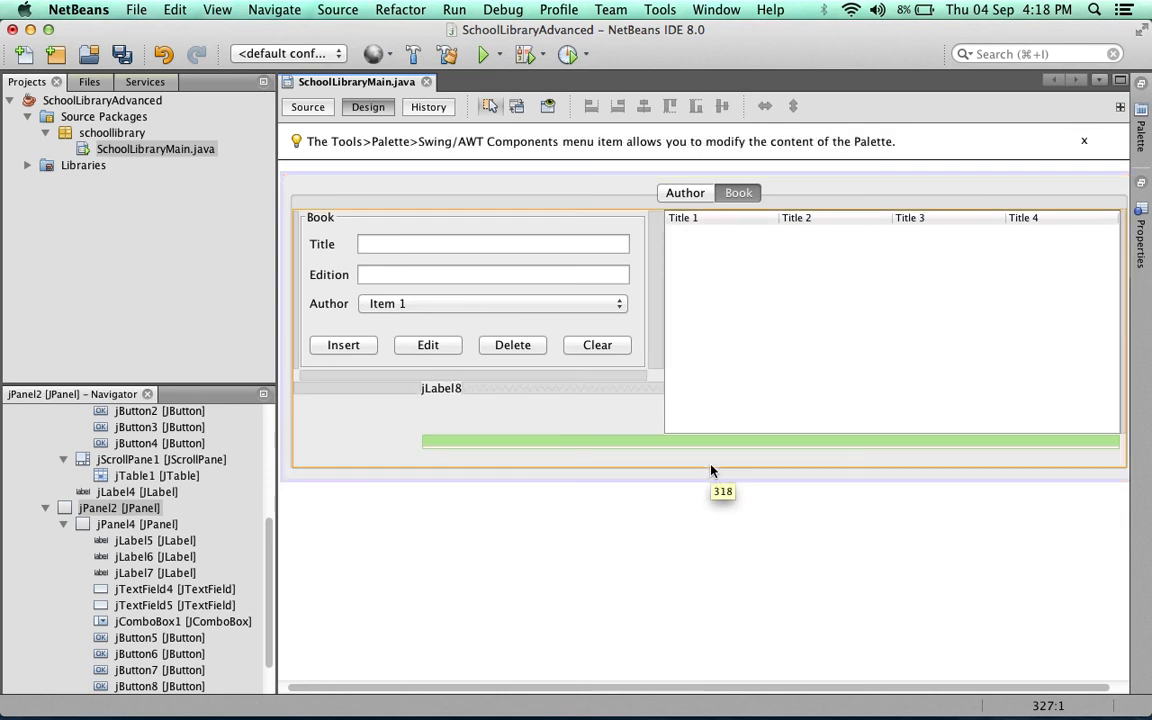
- Change the jLabel8 placeholder text to 'School Library System'
left_click(440, 389)
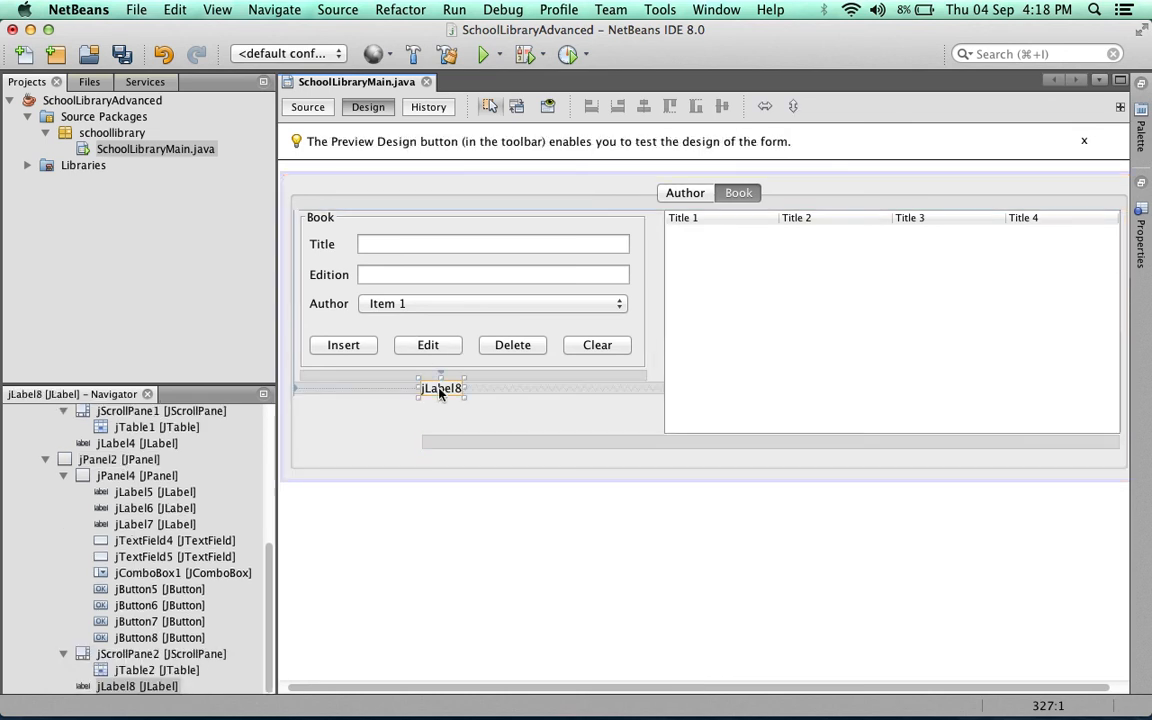
right_click(440, 392)
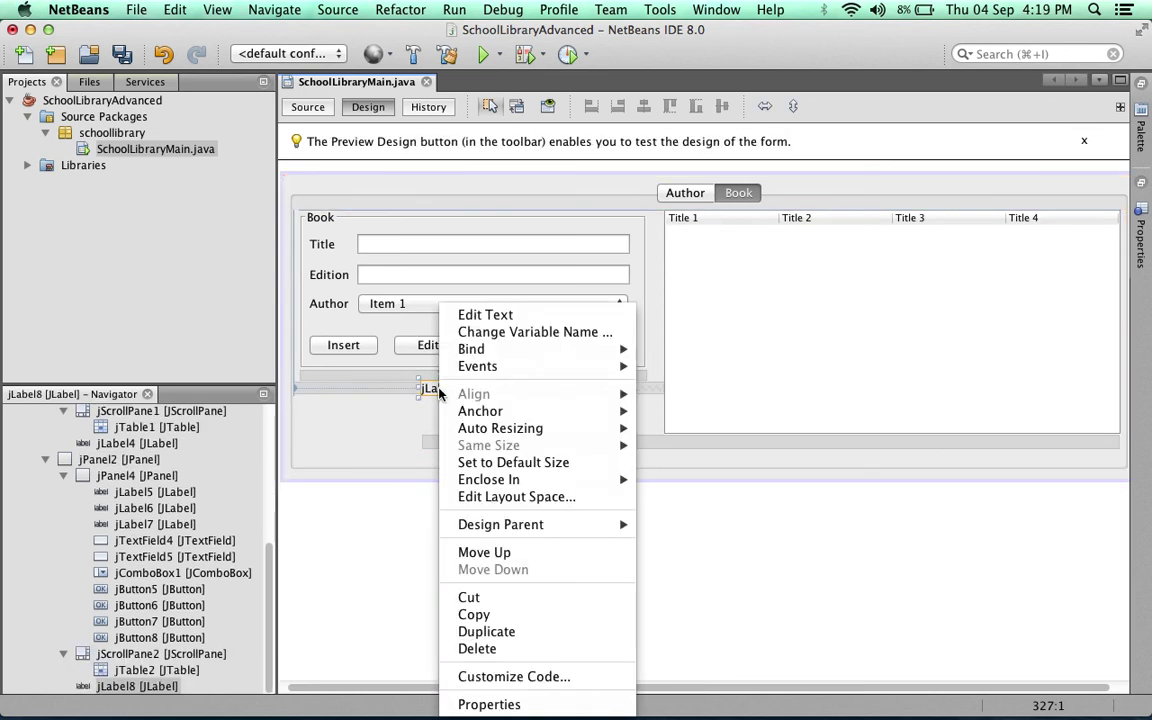
left_click(496, 306)
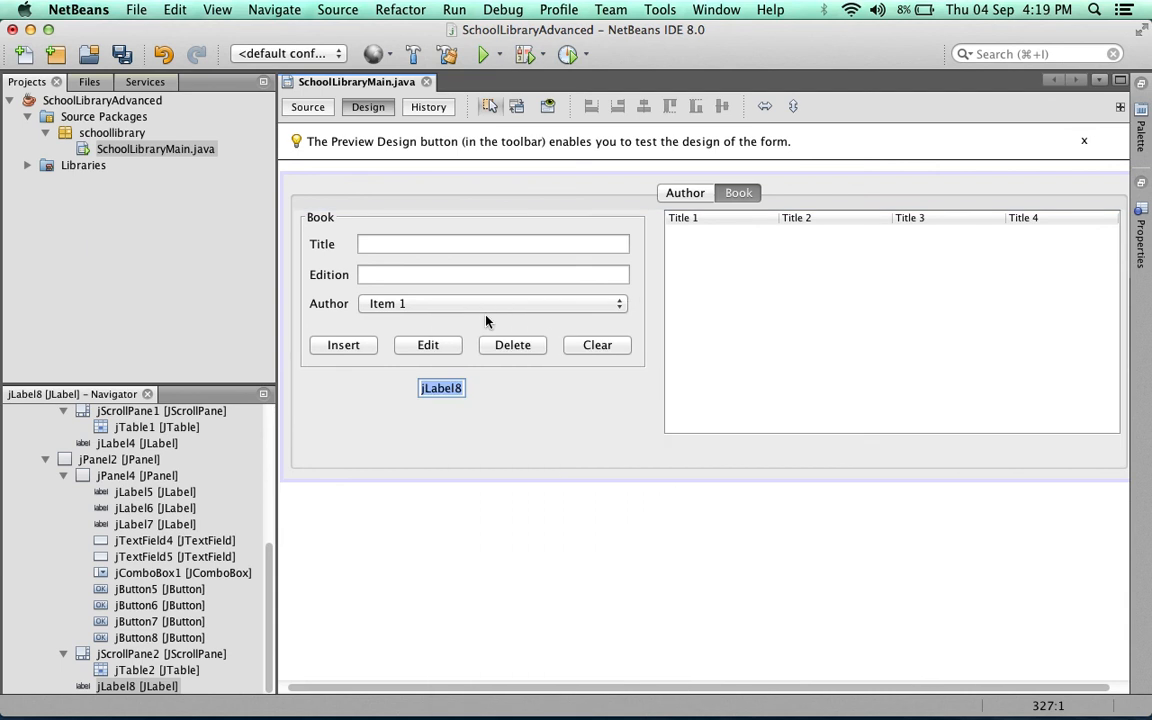
type("School L")
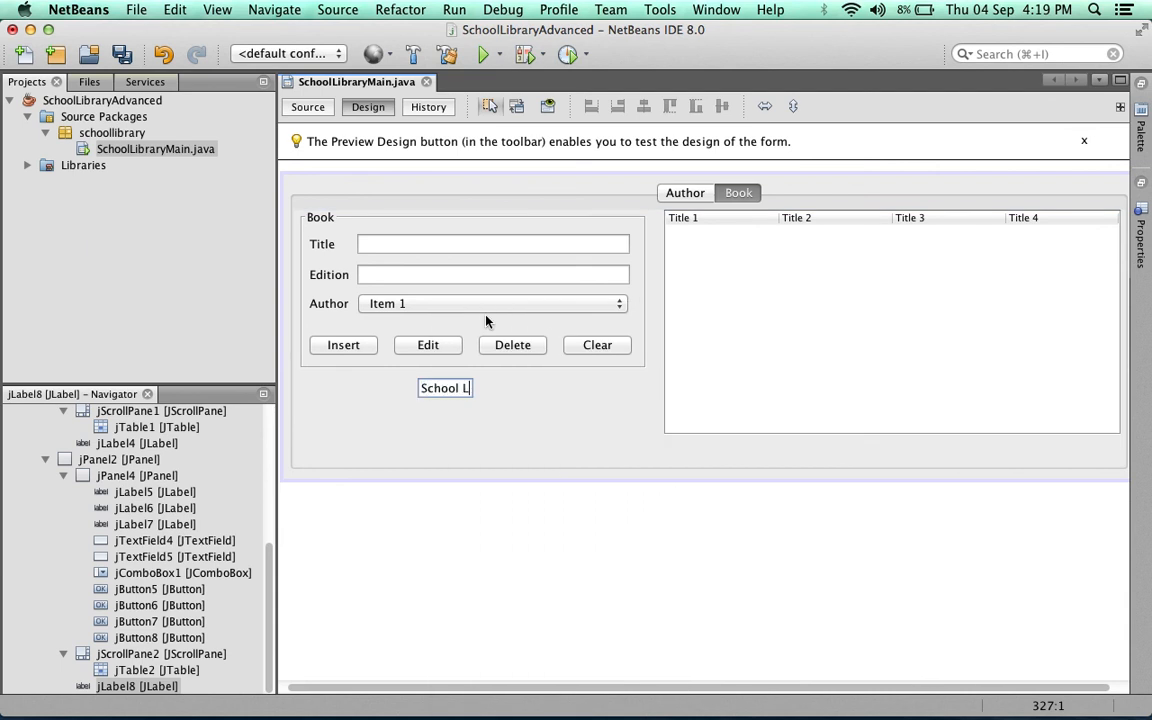
type("ibrary")
type(" Syst")
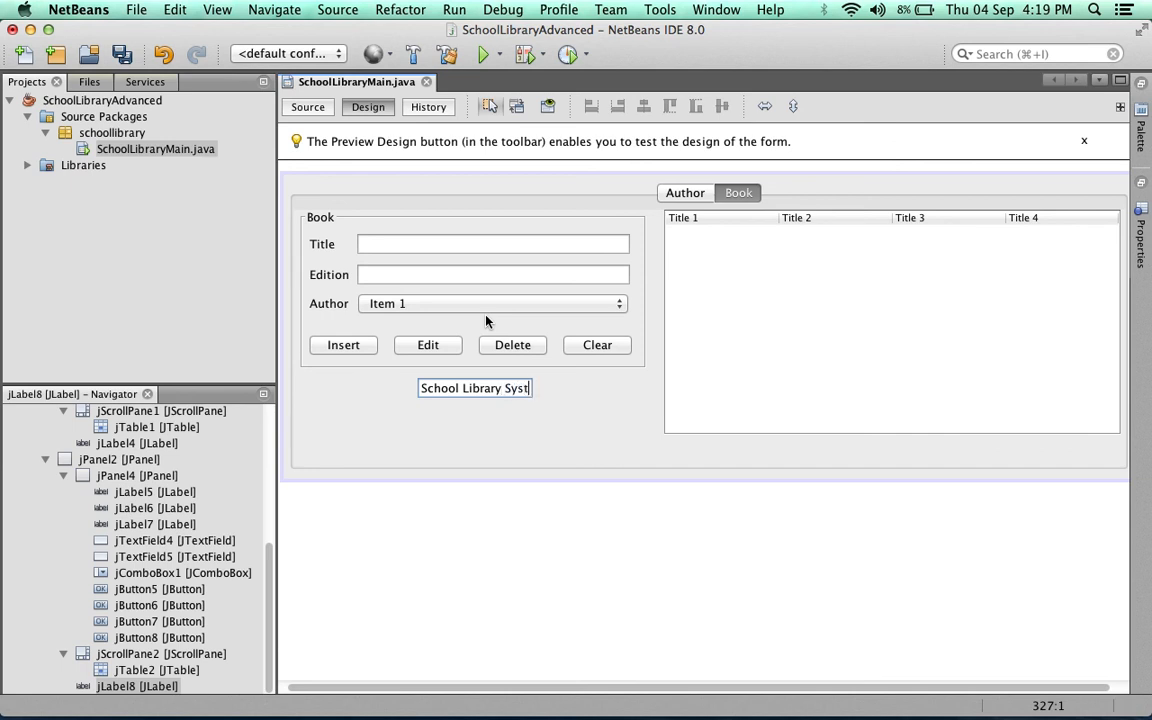
type("em")
key("Return")
- Set the label's font to Lucida Console, Bold Italic, size 24 via its property sheet
right_click(476, 395)
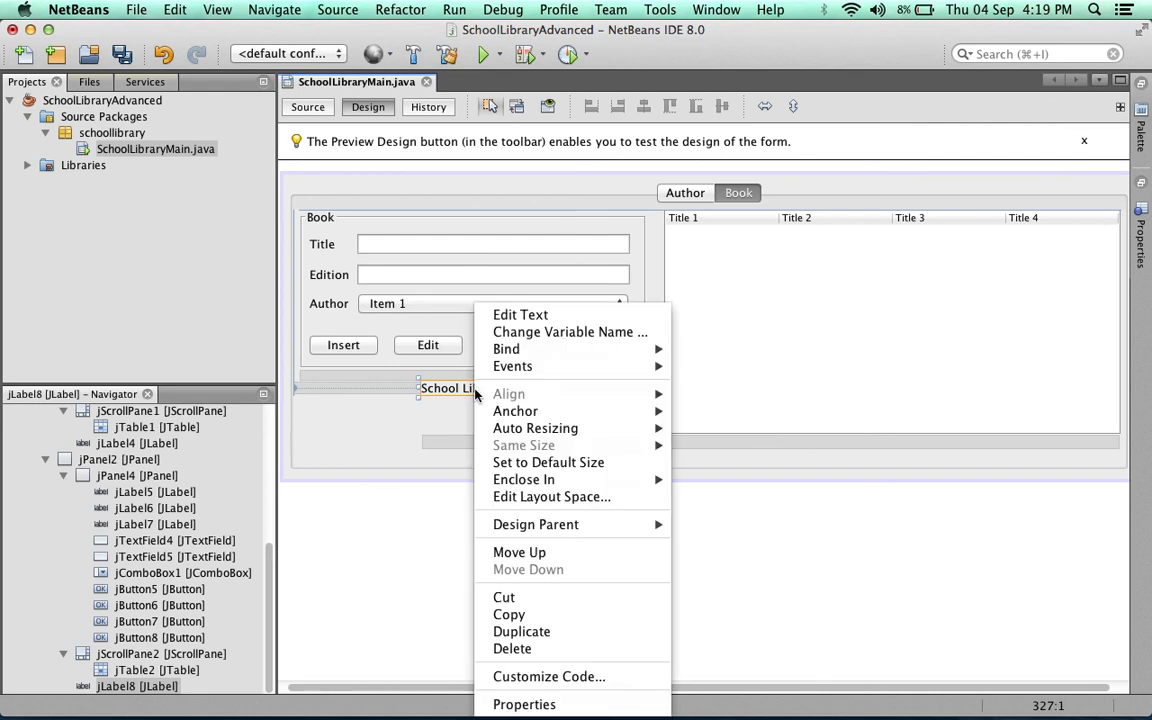
left_click(530, 700)
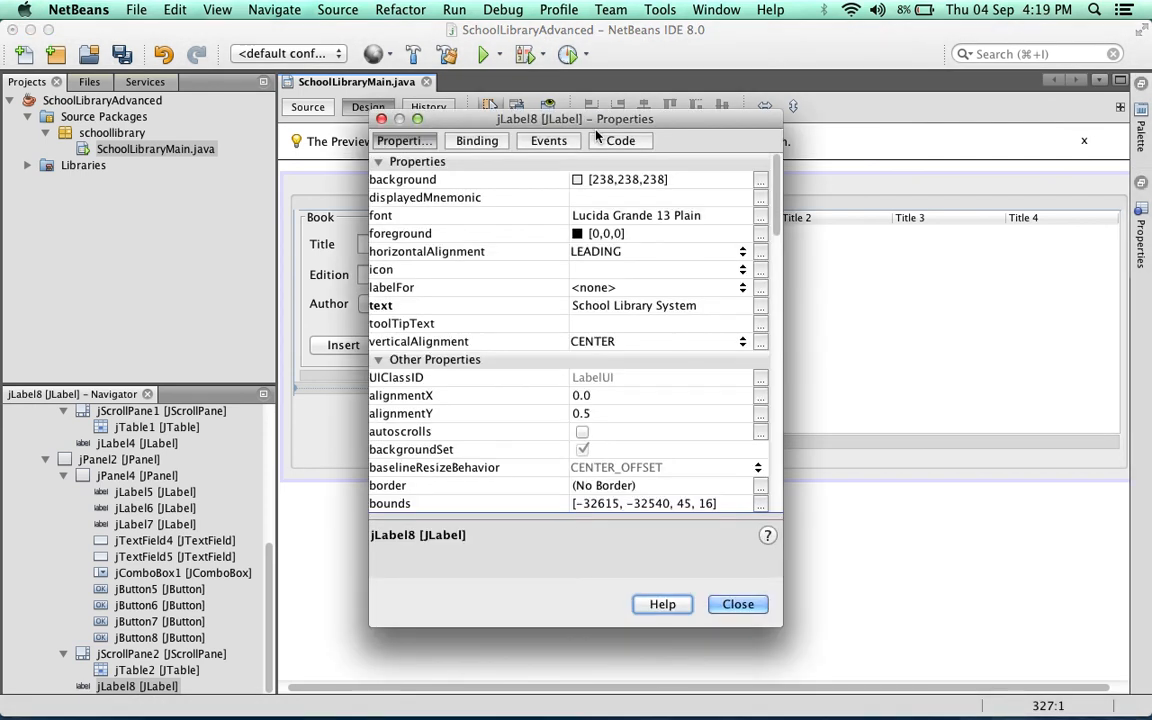
left_click(762, 218)
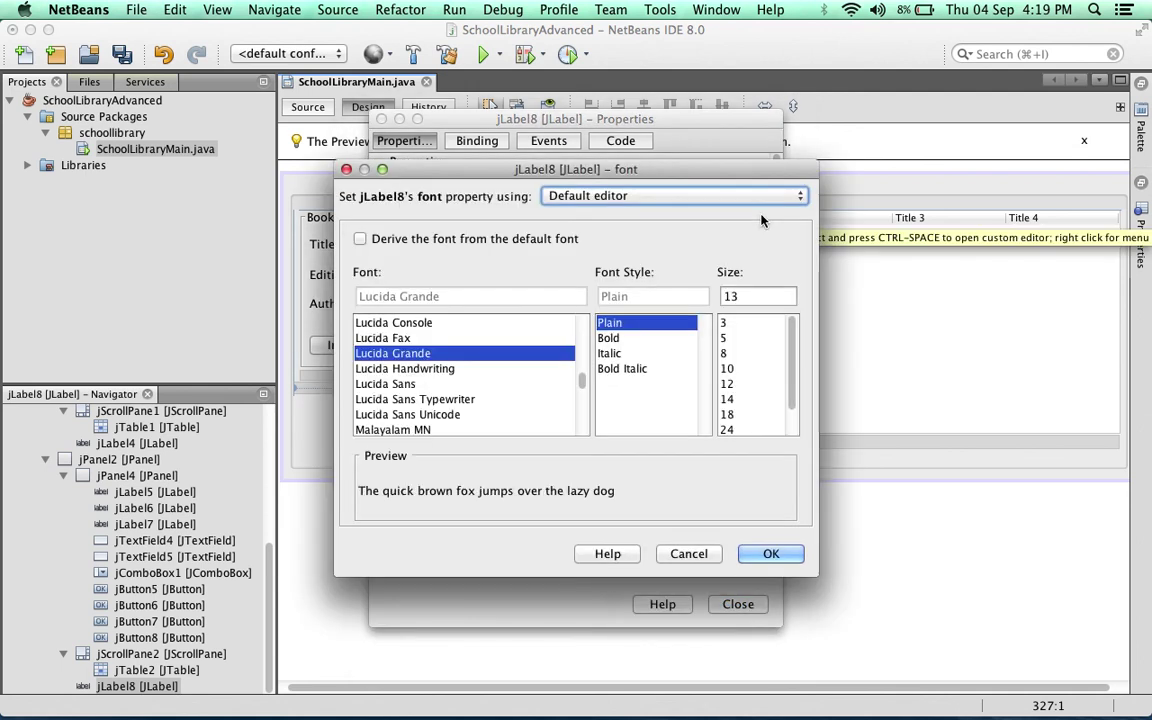
left_click(396, 322)
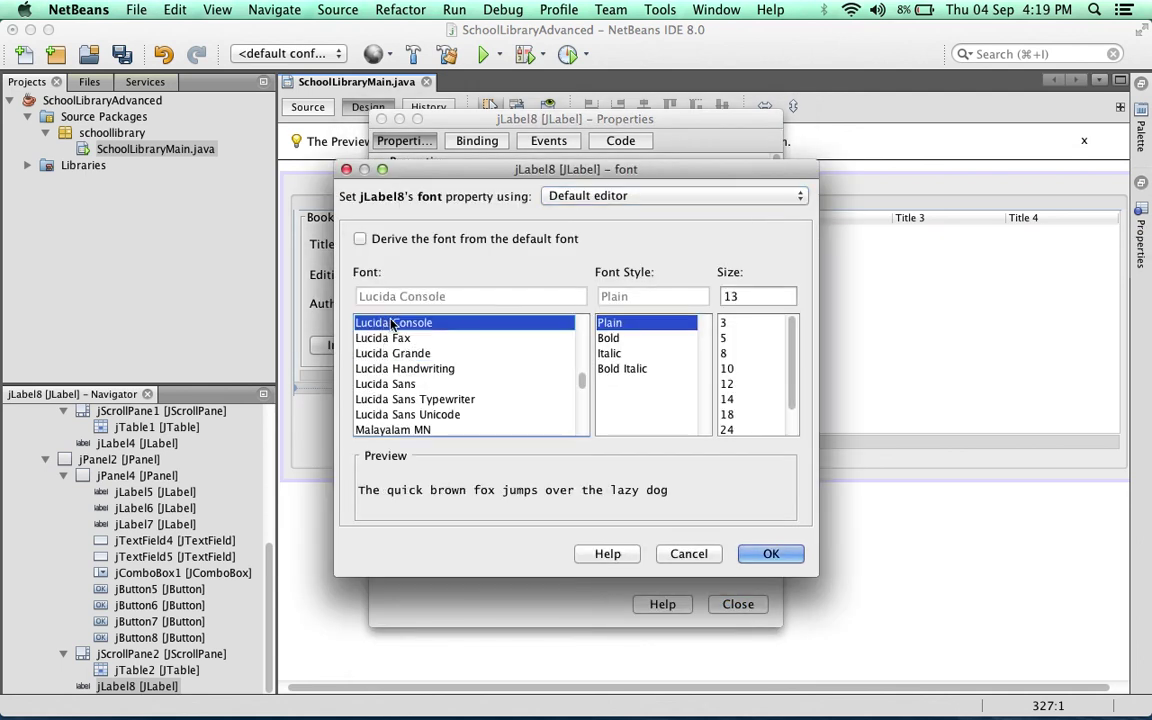
left_click(622, 368)
scroll(738, 400, "down", 3)
left_click(727, 397)
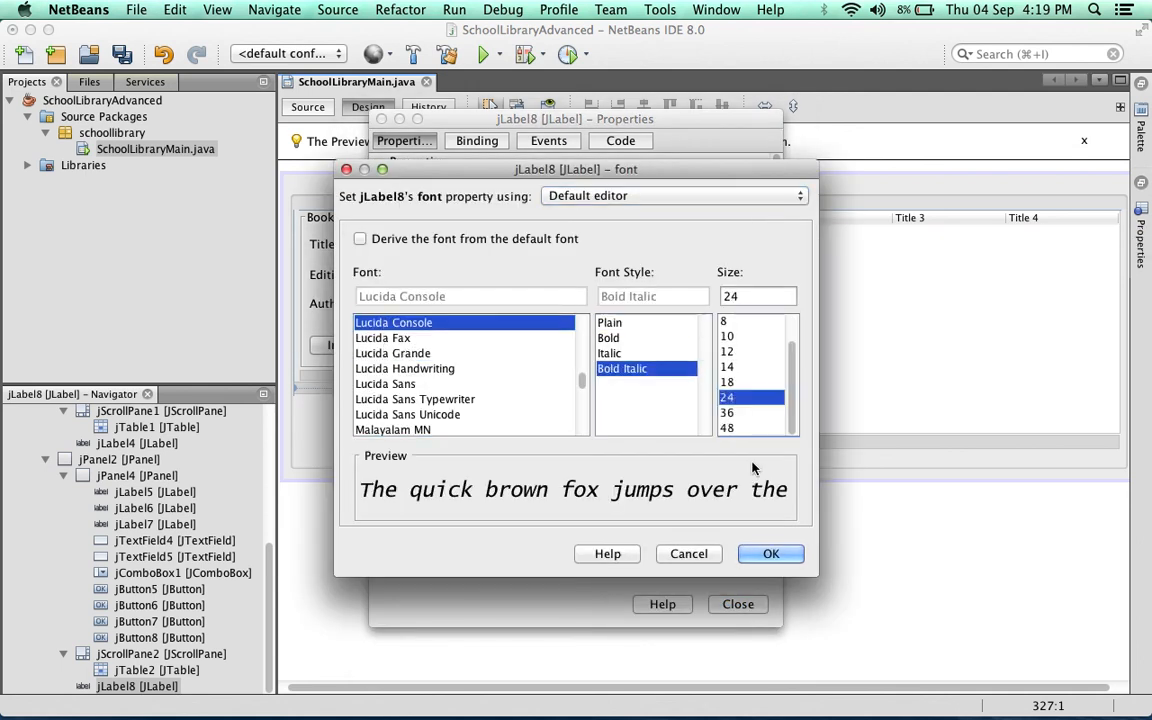
left_click(771, 553)
left_click(737, 603)
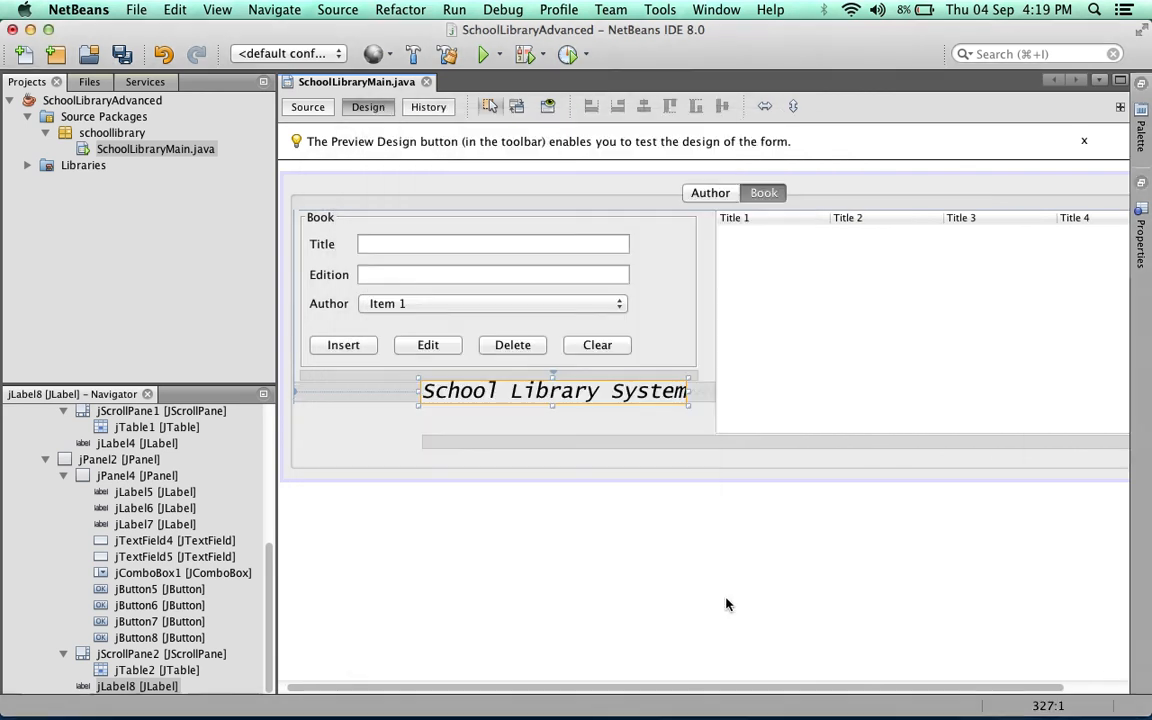
- Move the title label under the Book panel, widen it to show fully and centre it
left_click(497, 393)
left_click_drag(497, 393, 479, 393)
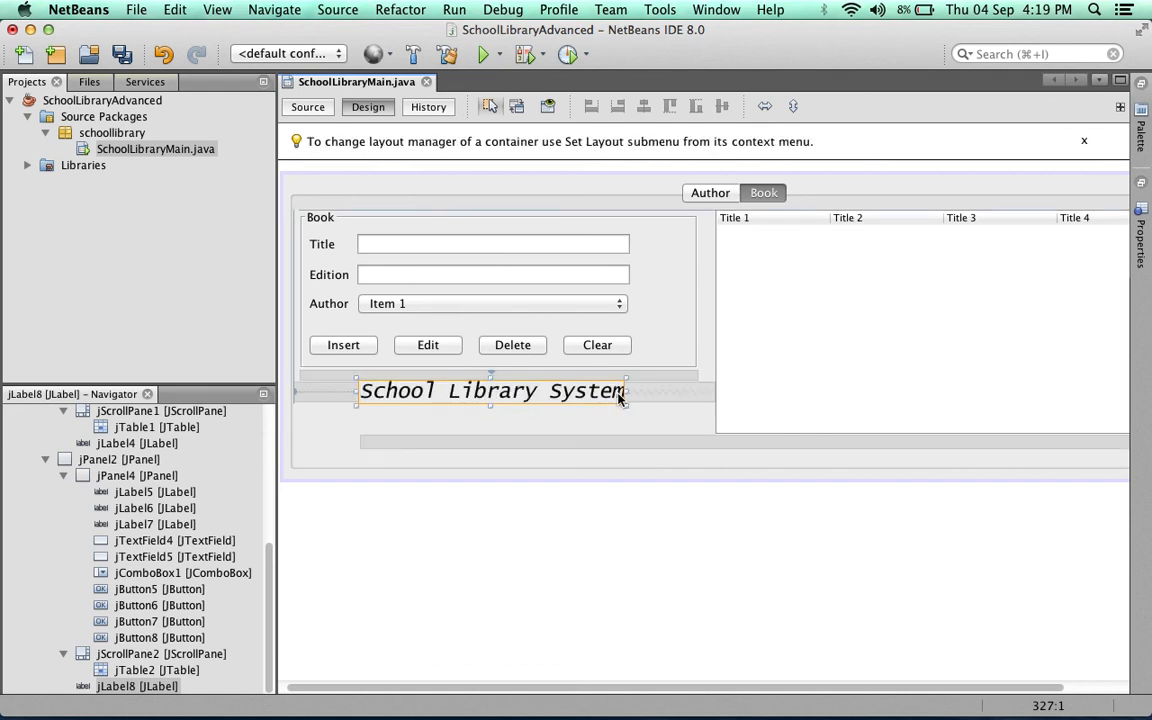
left_click_drag(627, 391, 637, 397)
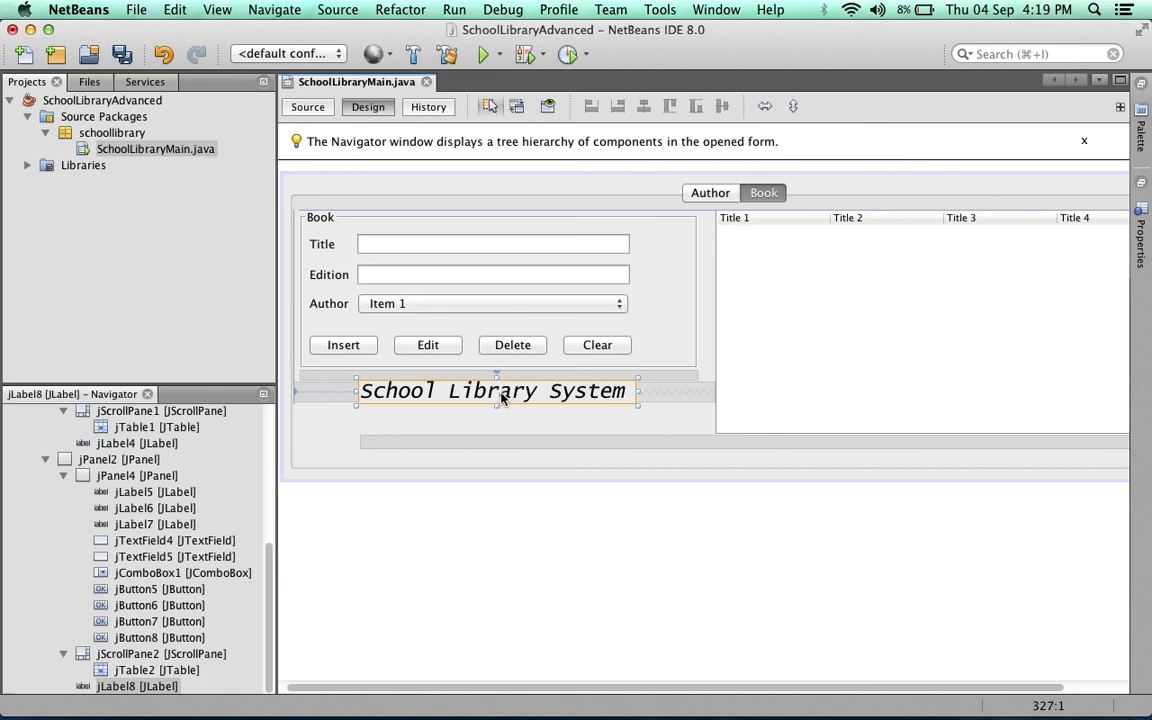
left_click_drag(502, 397, 505, 397)
- Pull the tabbed area and form bottom edges up to remove empty space, then preview the form
left_click(572, 440)
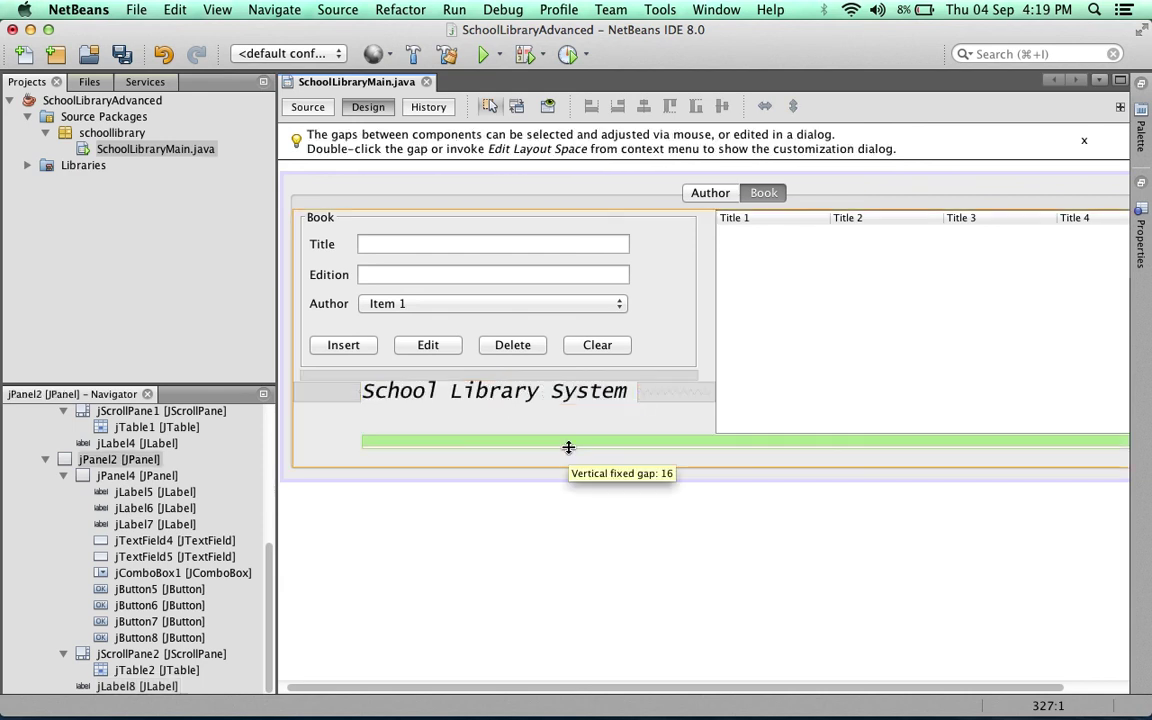
left_click(684, 462)
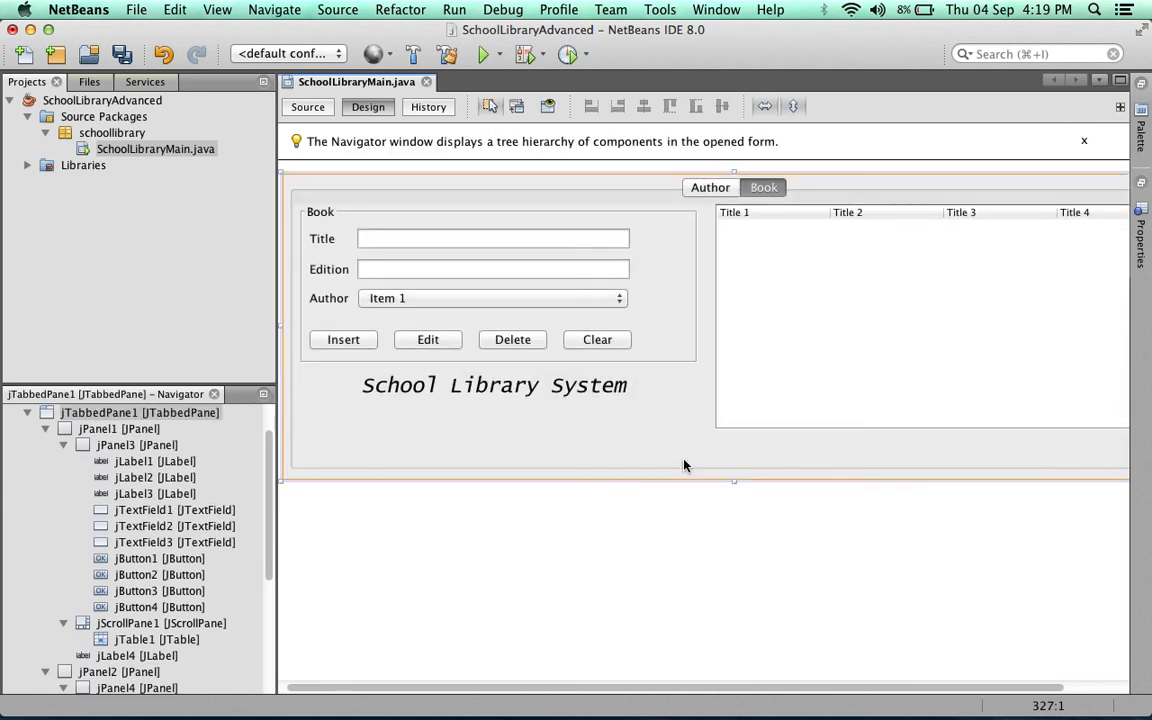
left_click_drag(736, 470, 738, 463)
left_click(741, 539)
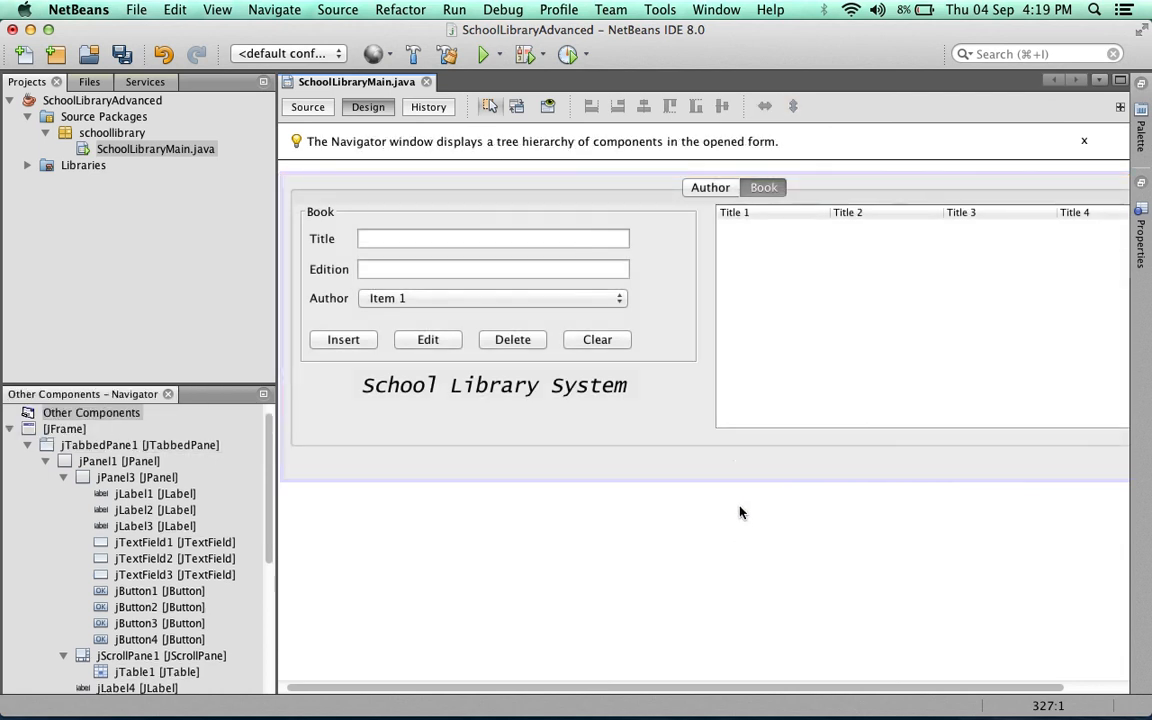
left_click(700, 468)
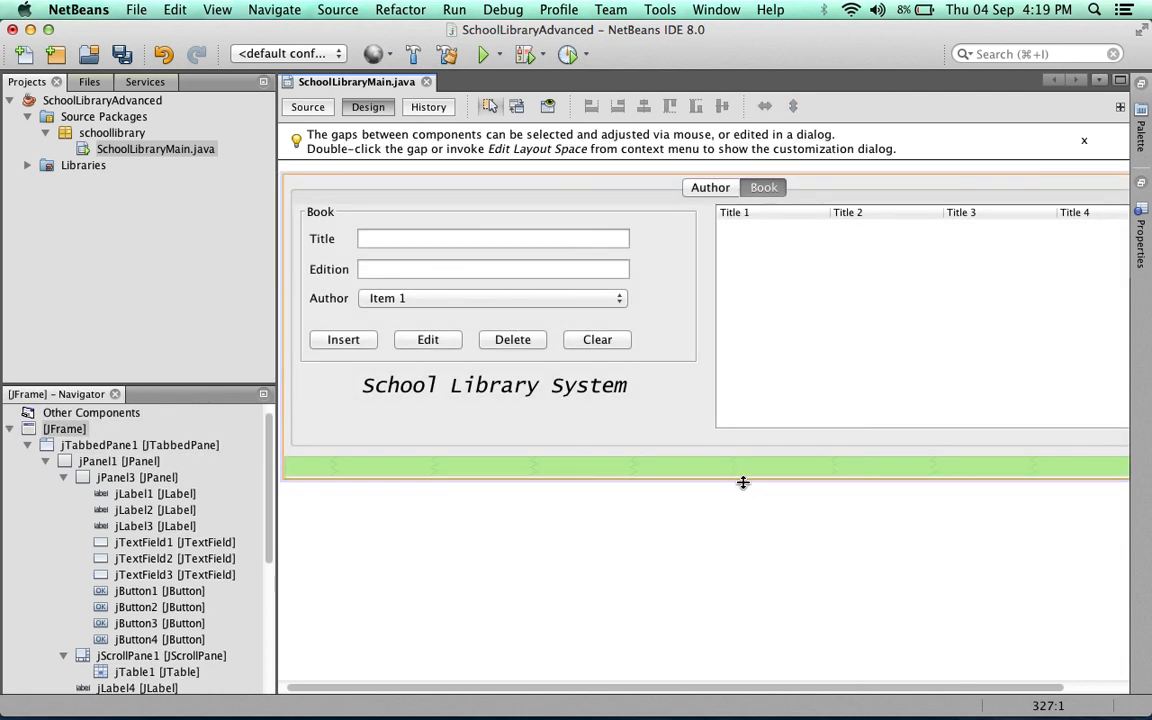
left_click_drag(743, 483, 743, 460)
left_click(651, 446)
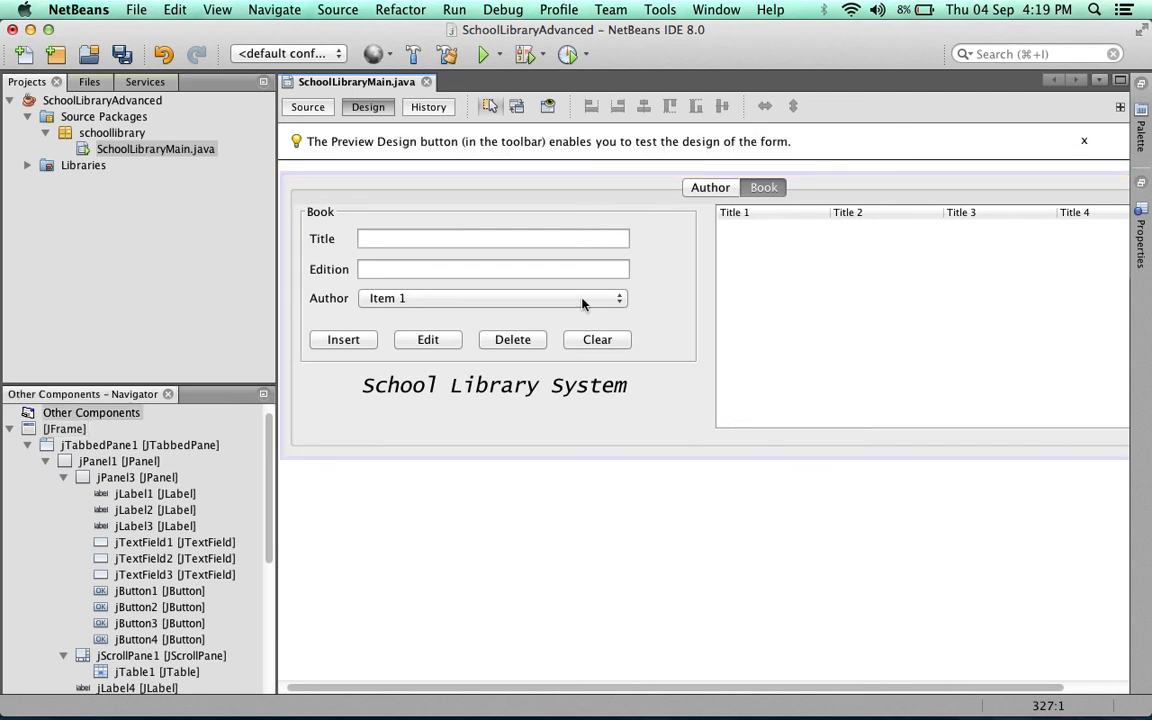
left_click(548, 106)
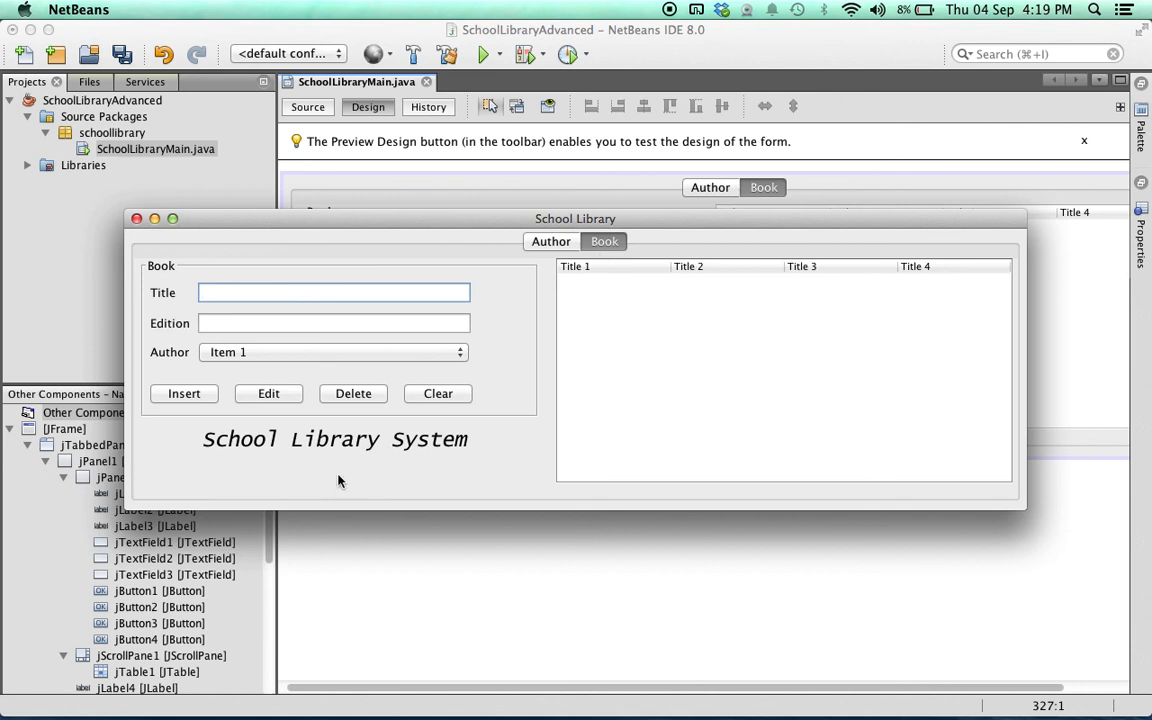
- Switch between the Author and Book tabs in the preview to check both
left_click(551, 241)
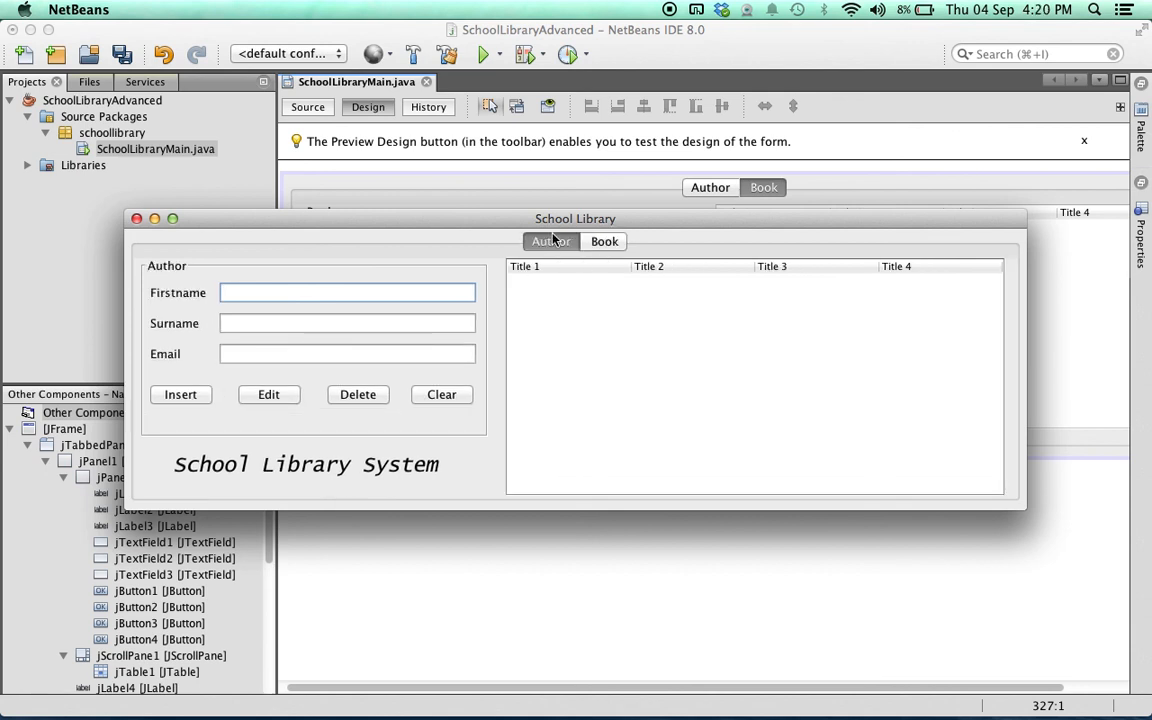
left_click(604, 241)
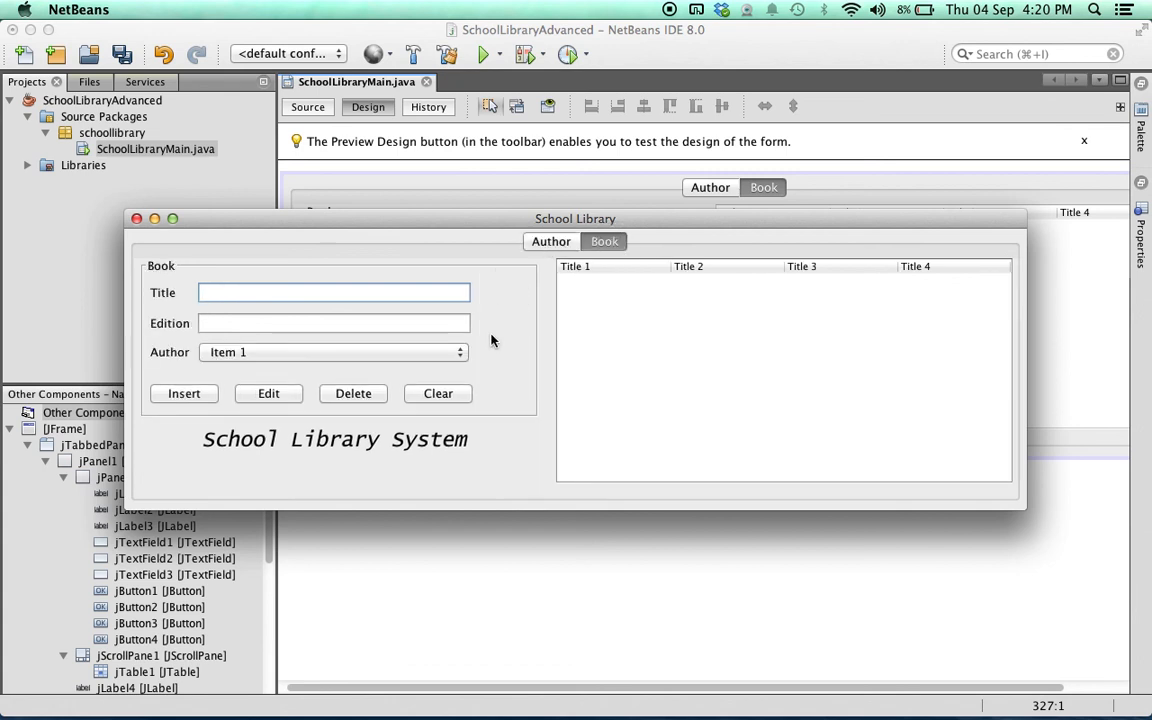
left_click(556, 241)
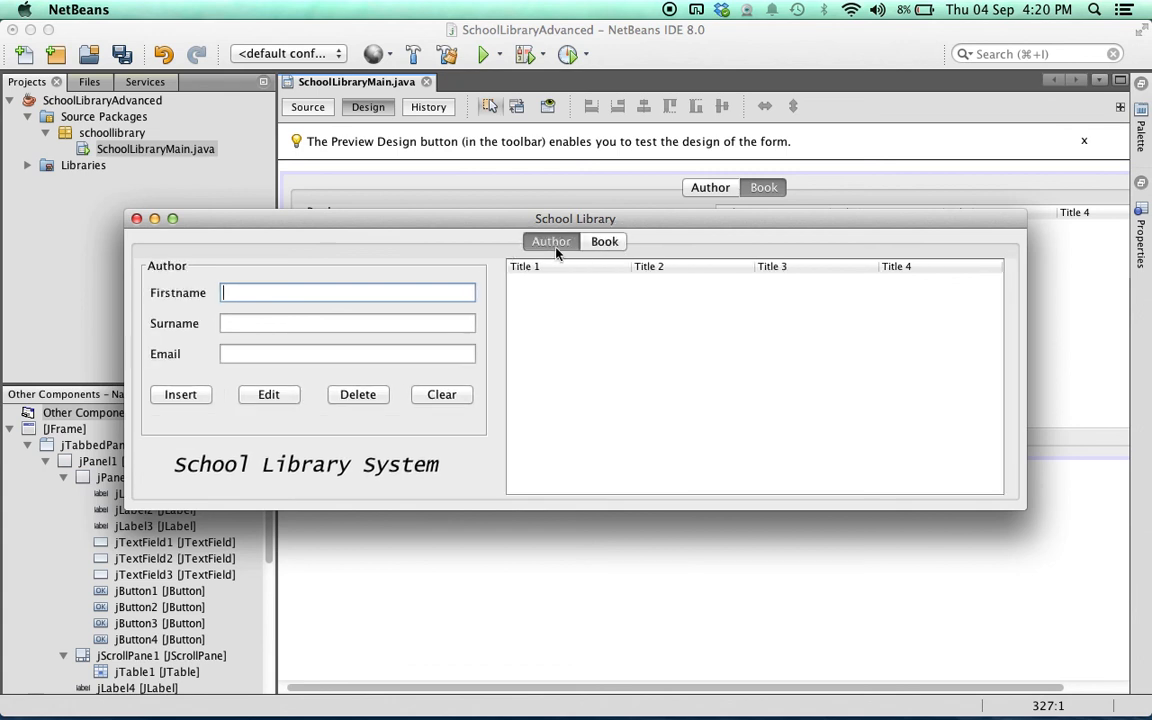
- Close the preview, narrow the Book panel, stretch the table leftward and lower the title label
left_click(136, 218)
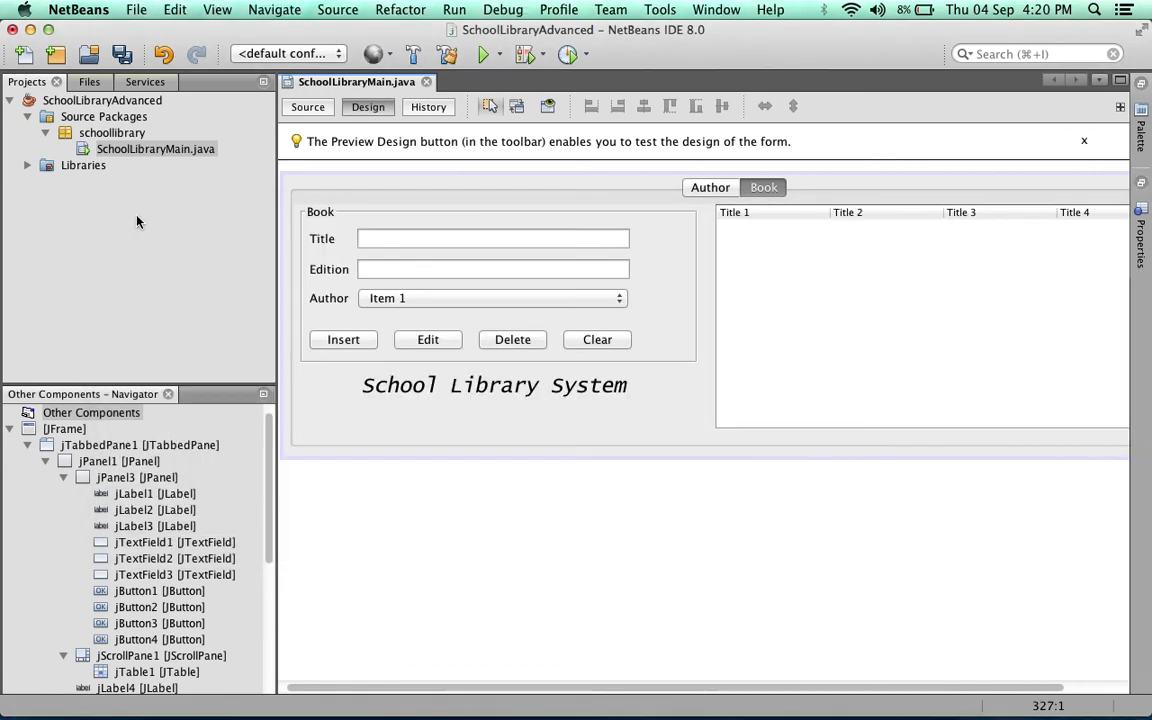
left_click(697, 280)
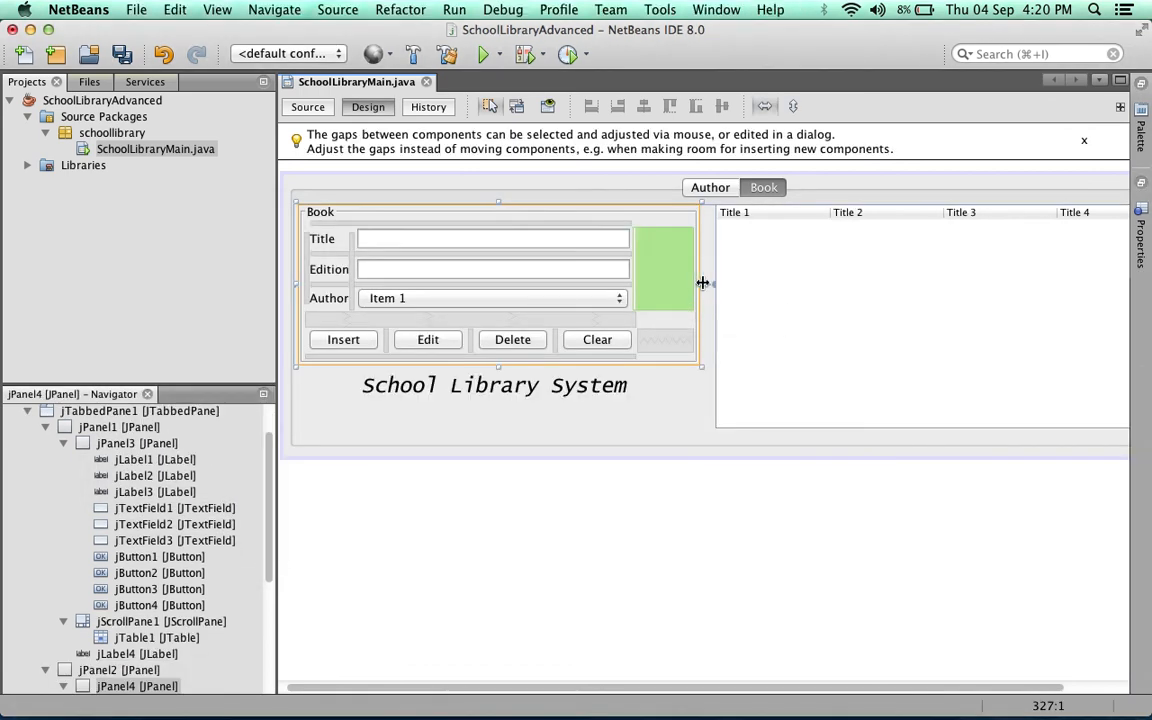
left_click_drag(703, 285, 662, 289)
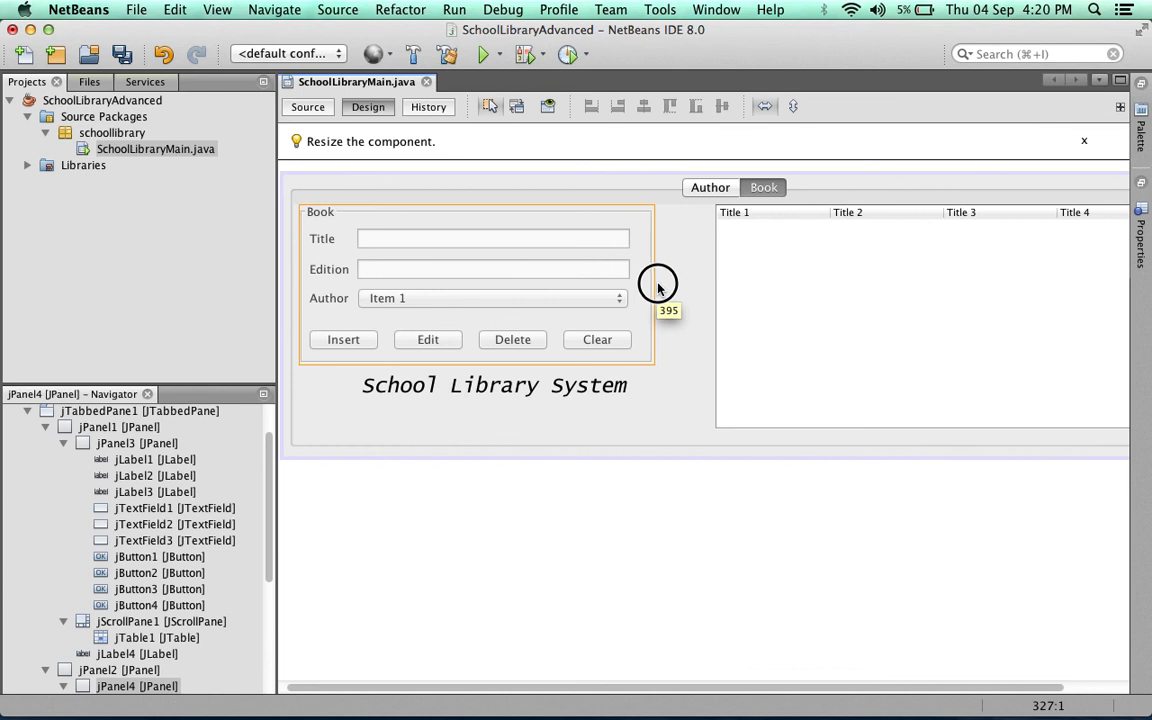
left_click_drag(662, 289, 662, 289)
left_click(760, 300)
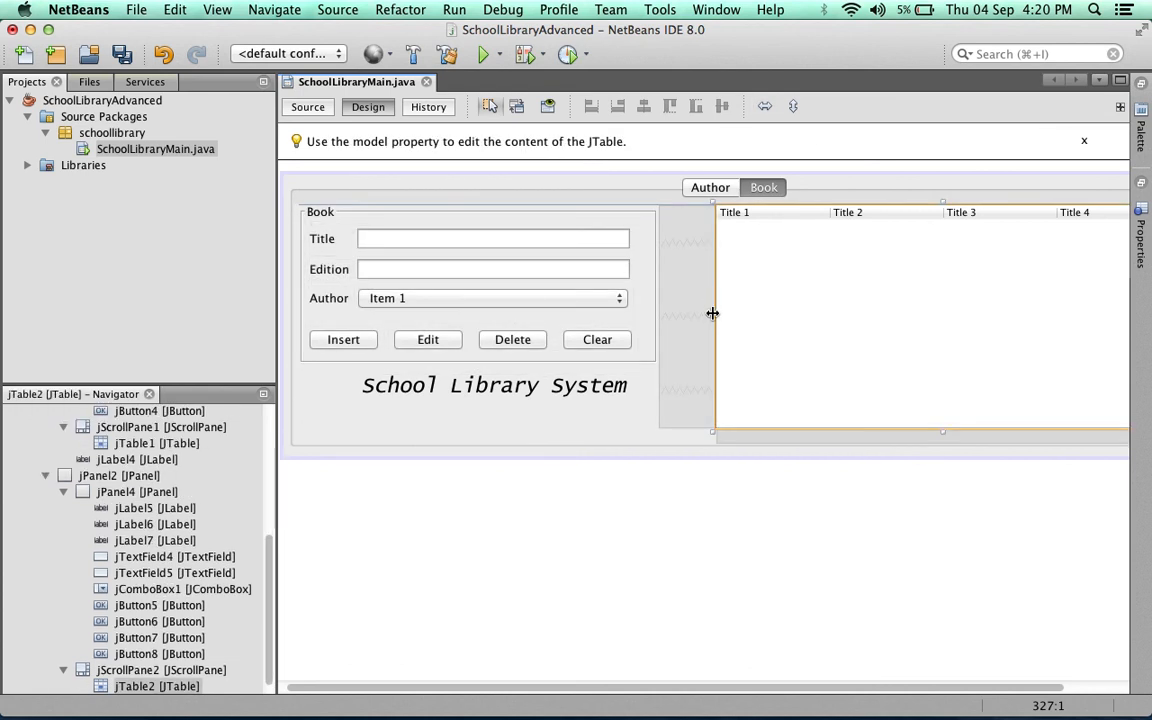
left_click_drag(712, 322, 674, 328)
mouse_move(455, 385)
left_mouse_down()
mouse_move(493, 410)
mouse_move(481, 402)
left_mouse_up()
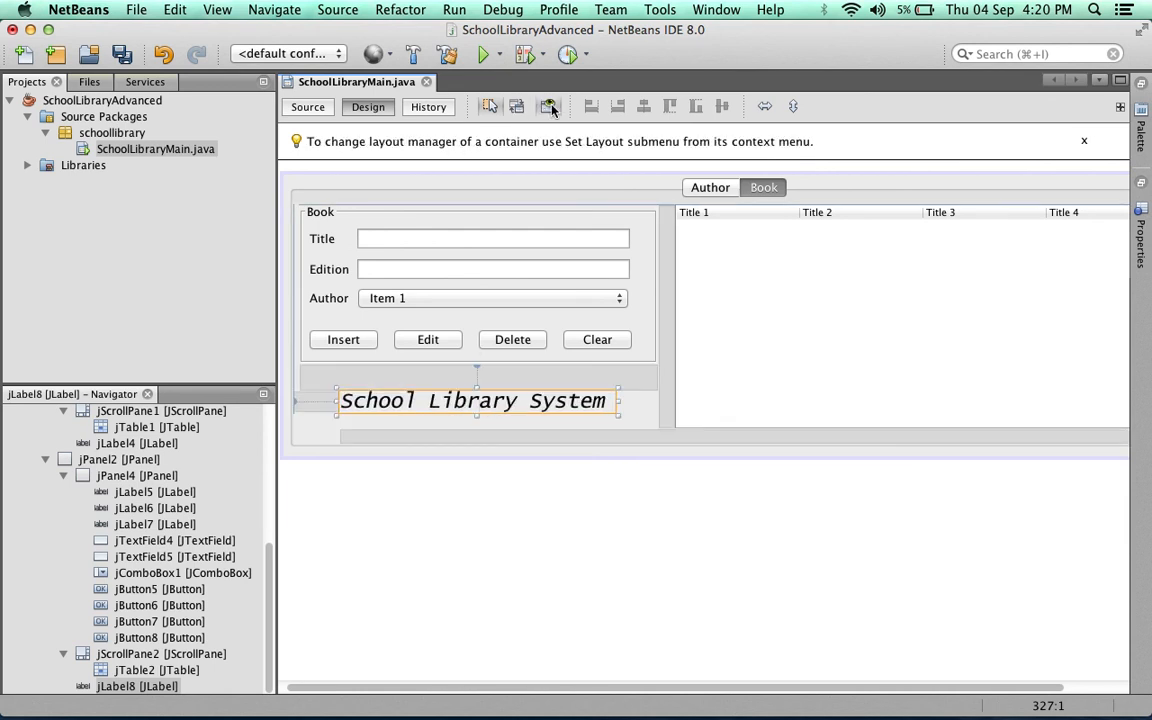